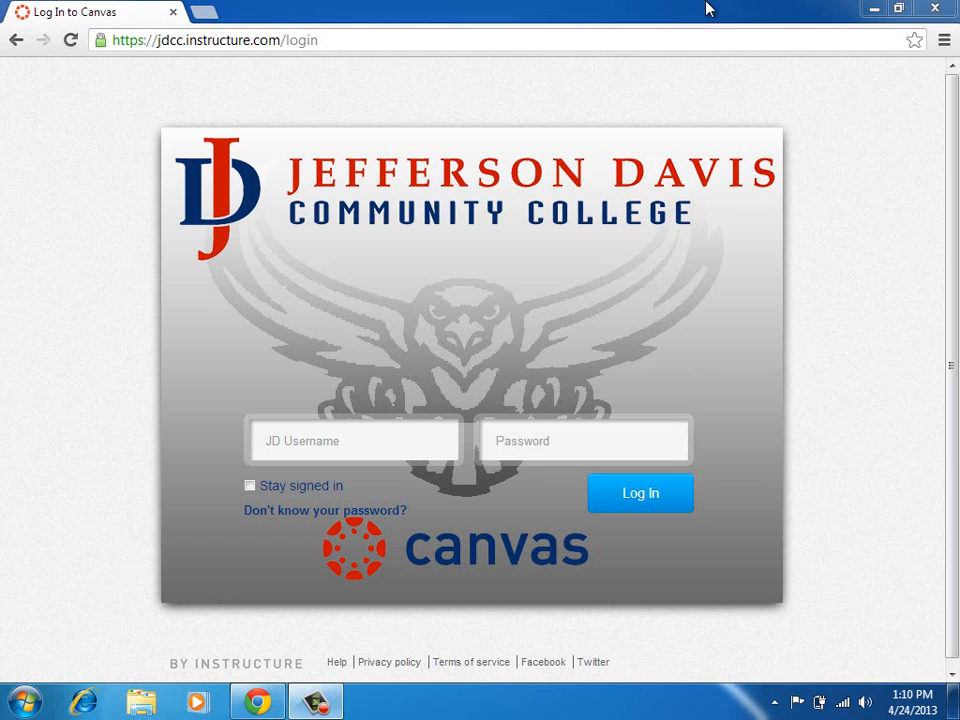
Log in to Canvas with the instructor's username and password.
click(365, 440)
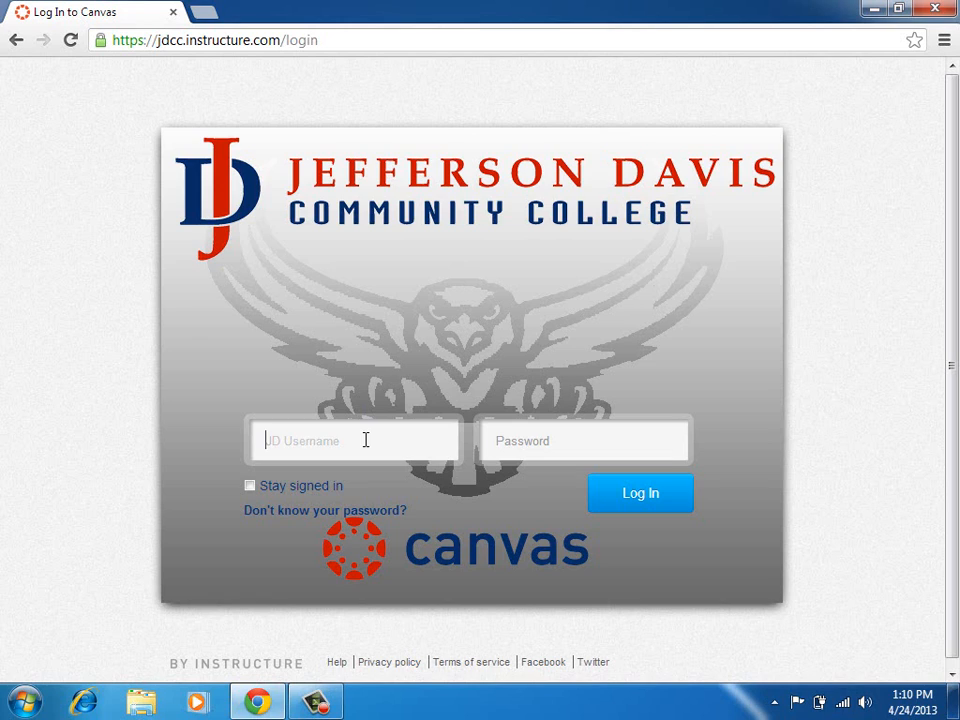
key(Tab)
text(*********)
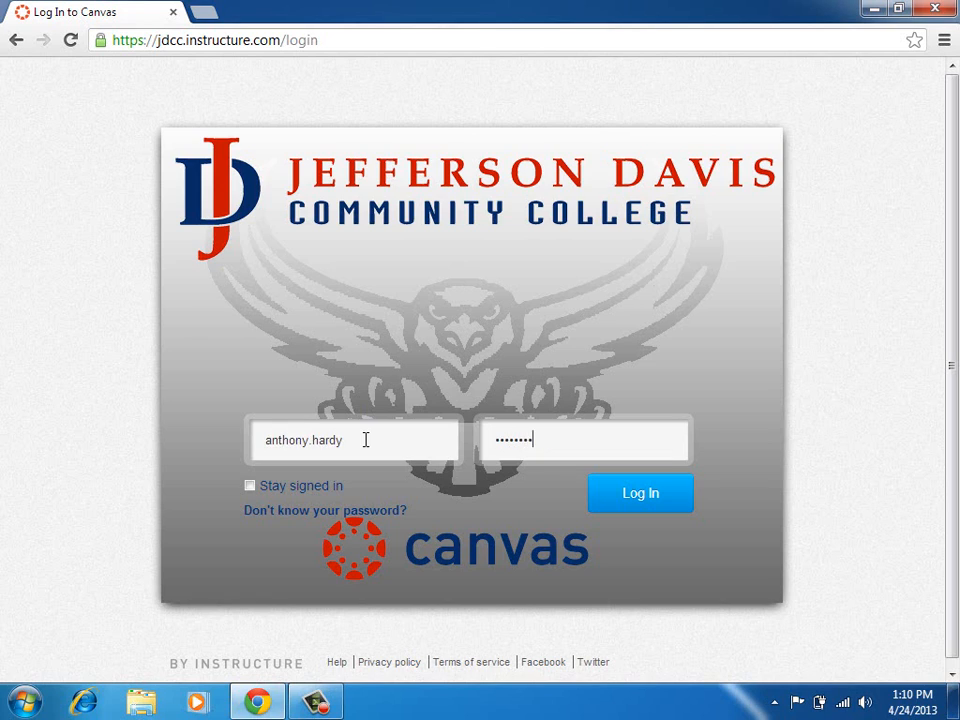
key(Return)
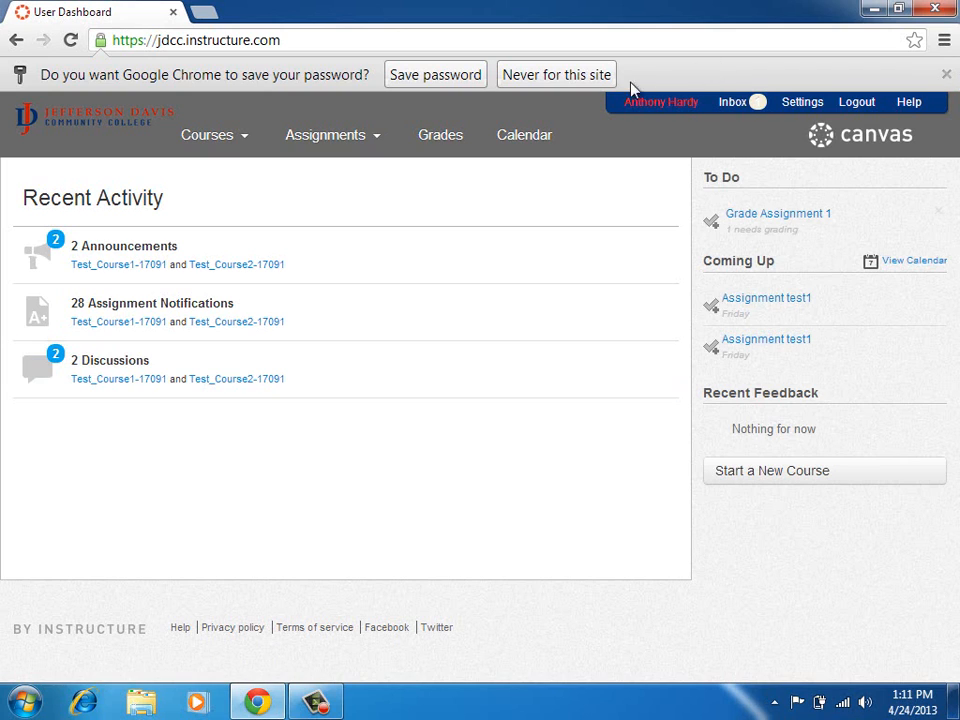
Decline saving the password, then open Test Course 2 and its course settings.
click(600, 75)
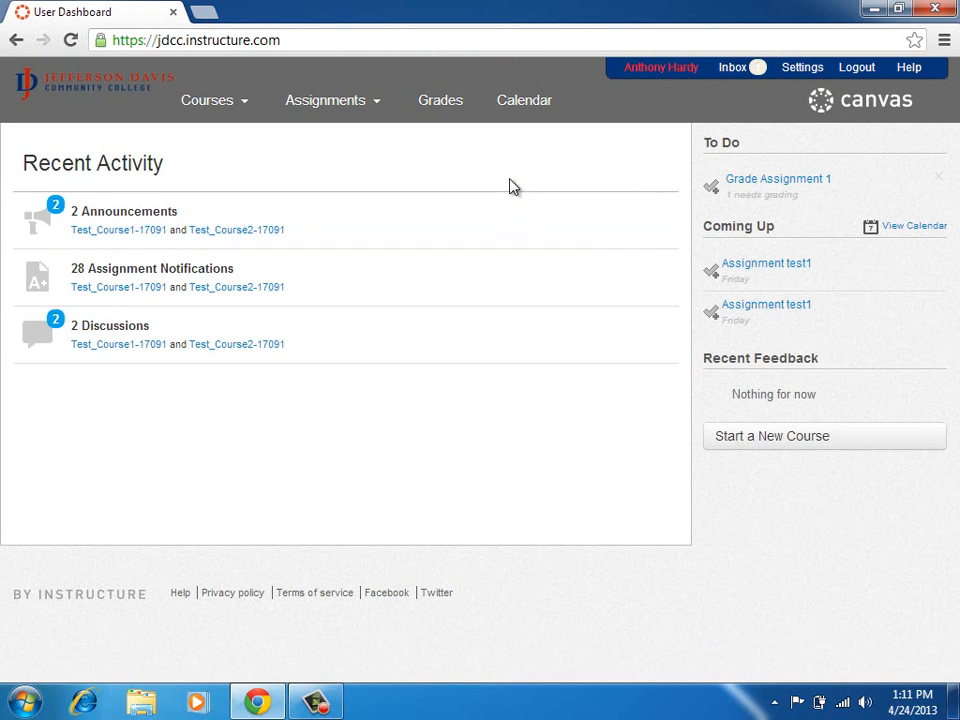
mouse_move(246, 111)
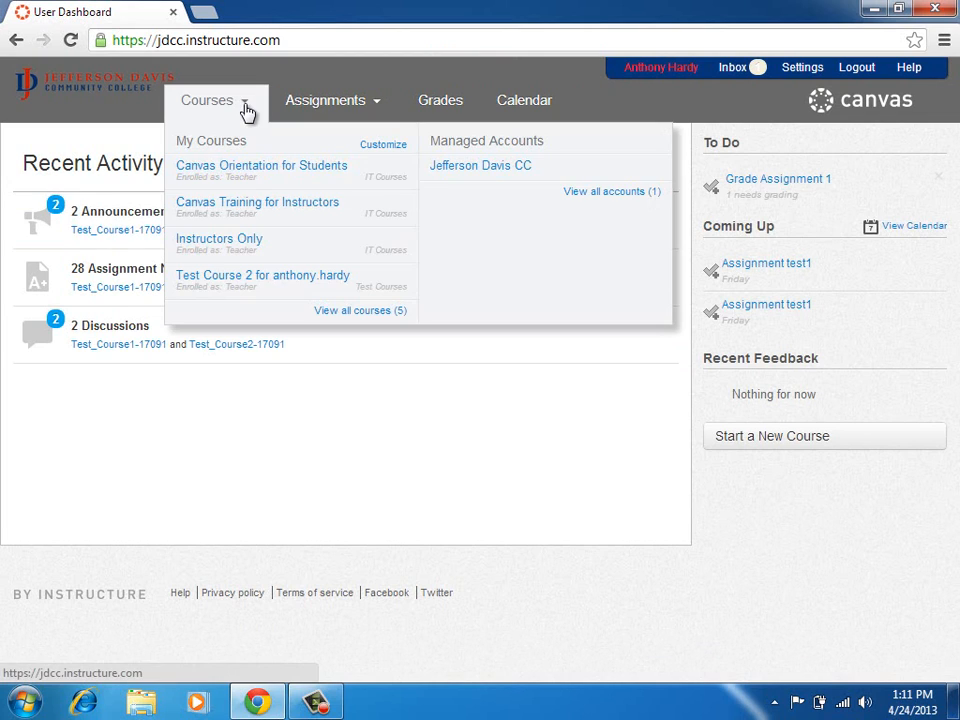
click(256, 287)
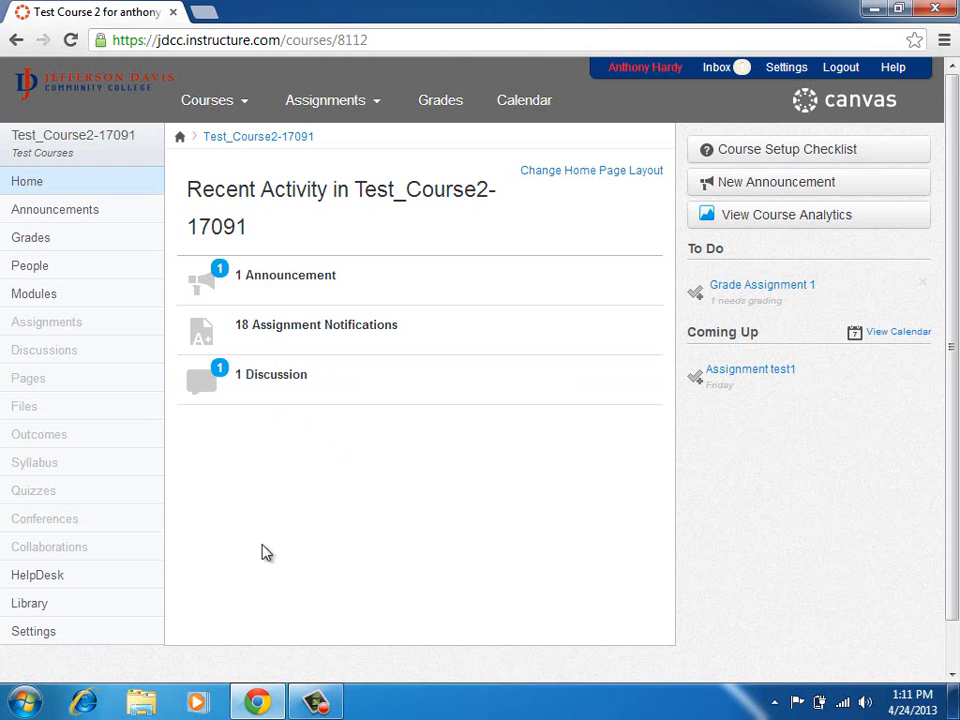
click(92, 636)
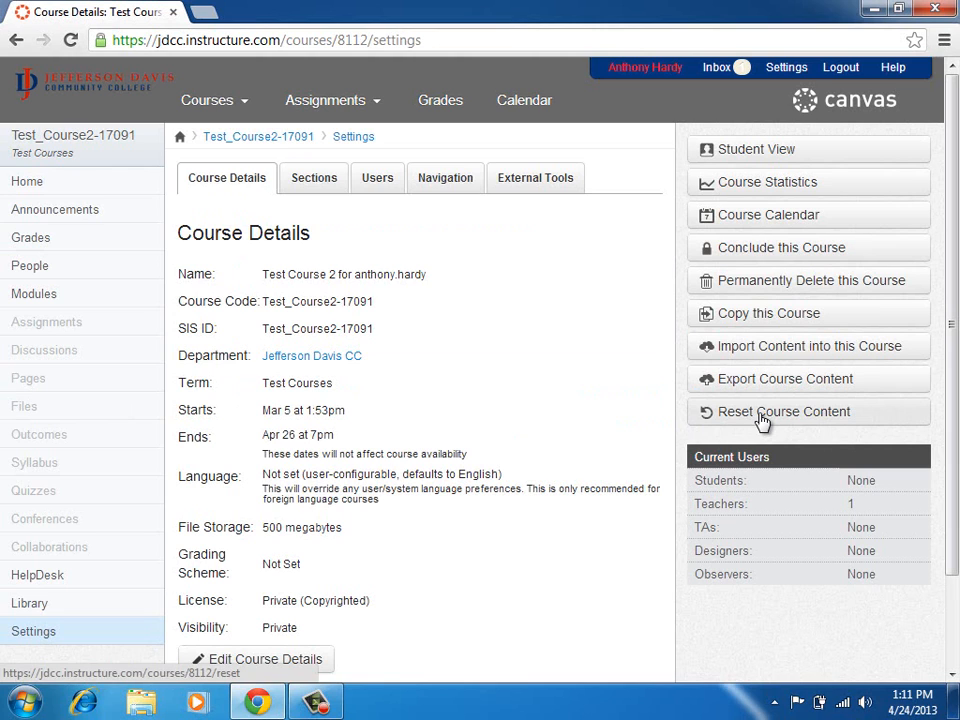
Reset all of Test_Course2-17091's course content and confirm the permanent wipe.
click(700, 418)
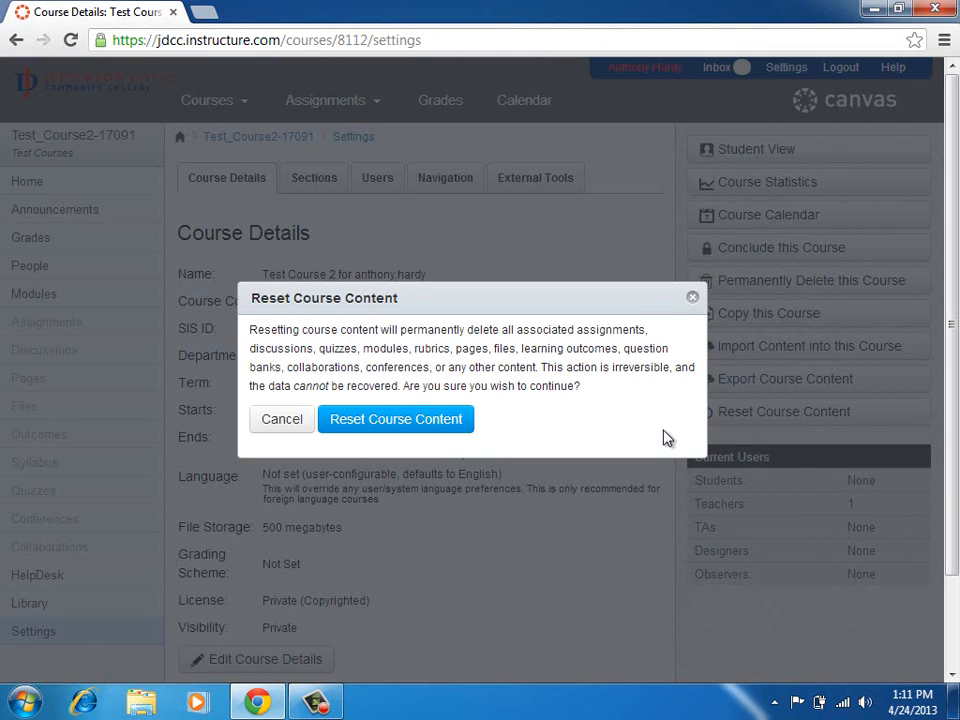
click(418, 424)
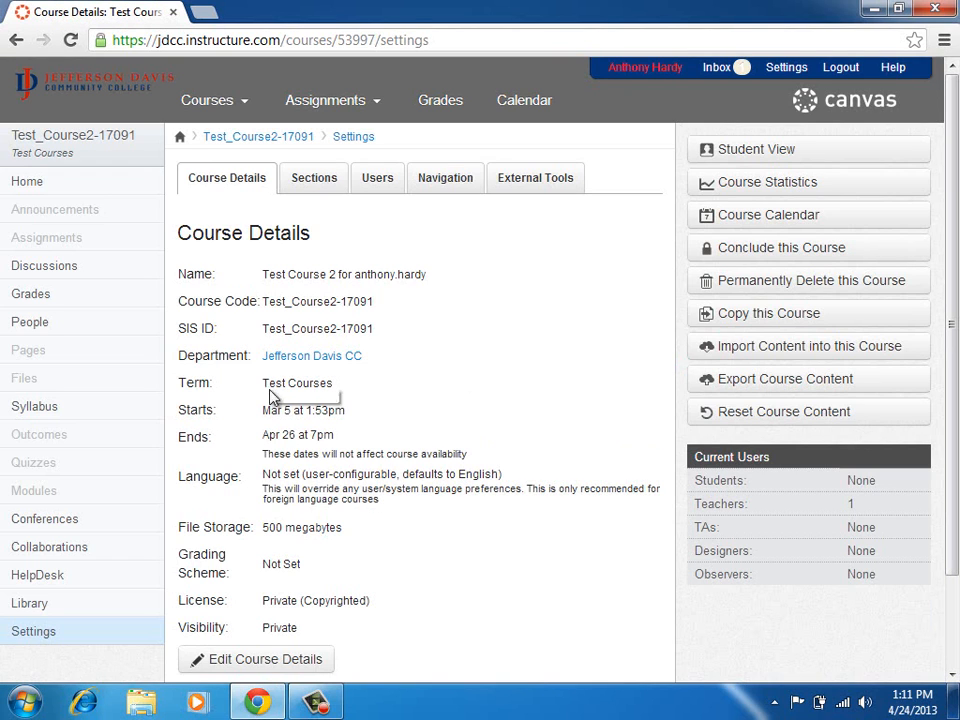
Hide Collaborations, Conferences, Quizzes, Outcomes, Syllabus, Files, Pages, Discussions and Assignments in course navigation.
click(440, 185)
scroll(407, 467, down, 2)
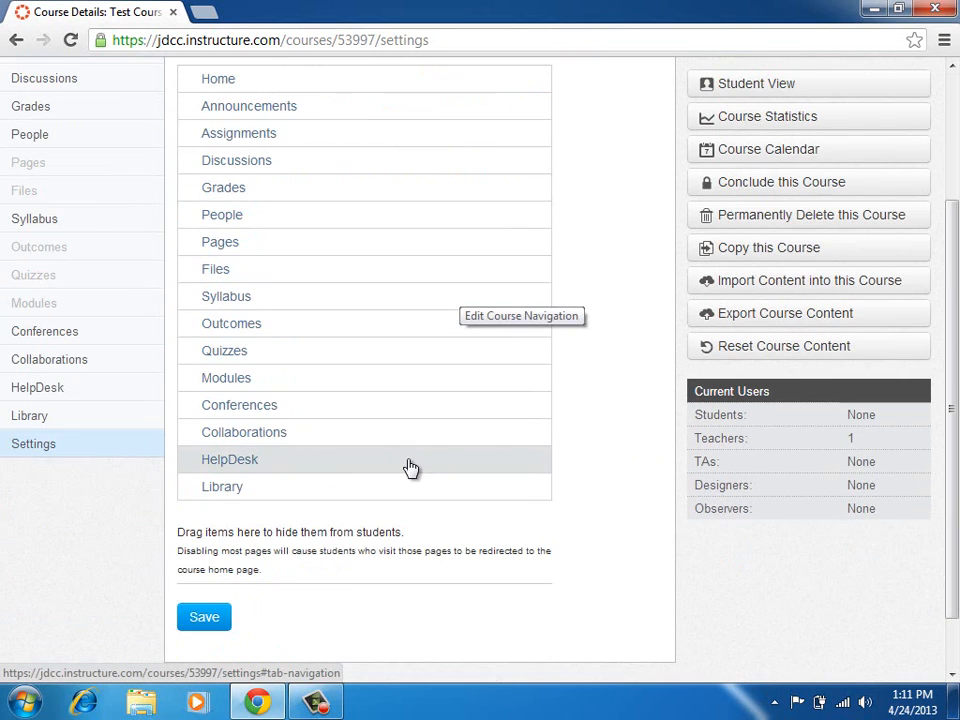
drag(275, 437, 279, 595)
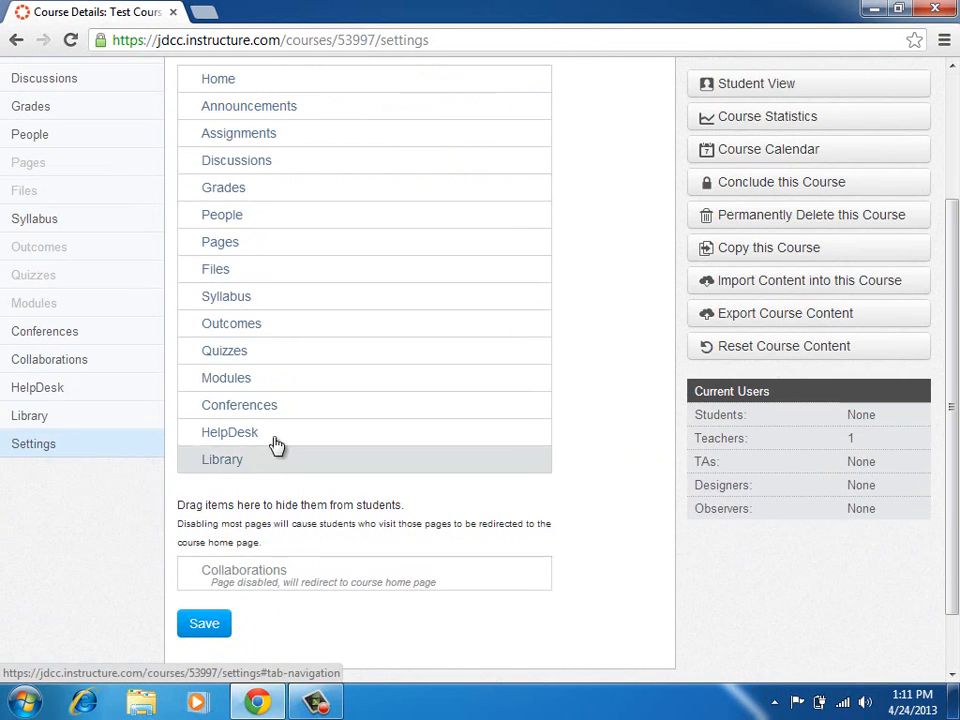
drag(279, 414, 288, 548)
drag(281, 350, 296, 495)
drag(296, 295, 302, 455)
drag(300, 268, 309, 450)
drag(296, 244, 300, 410)
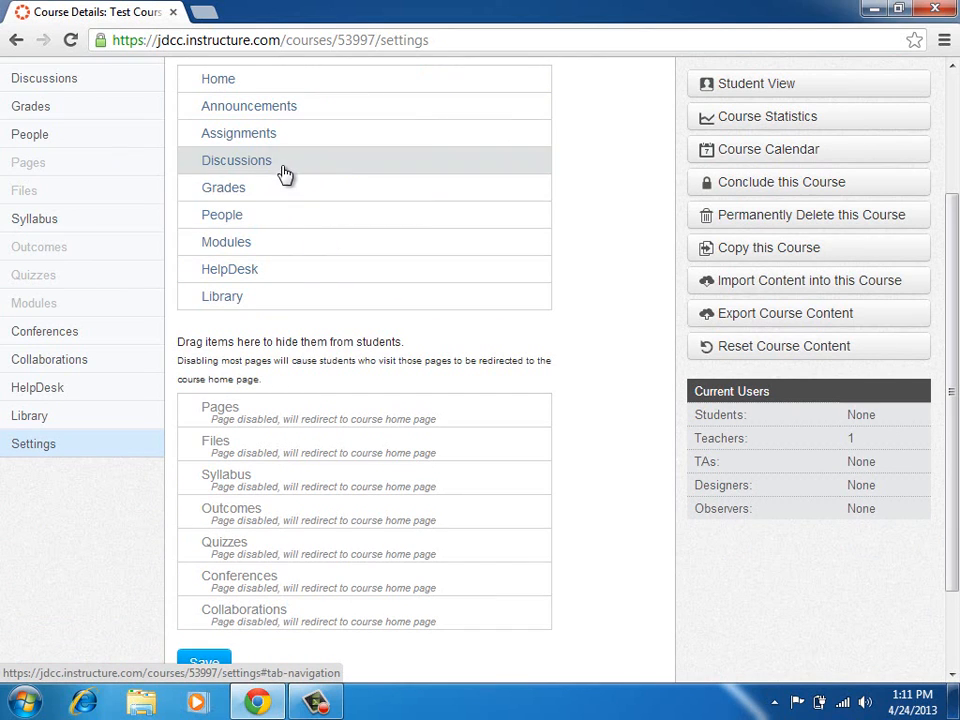
drag(285, 171, 290, 375)
drag(300, 146, 300, 352)
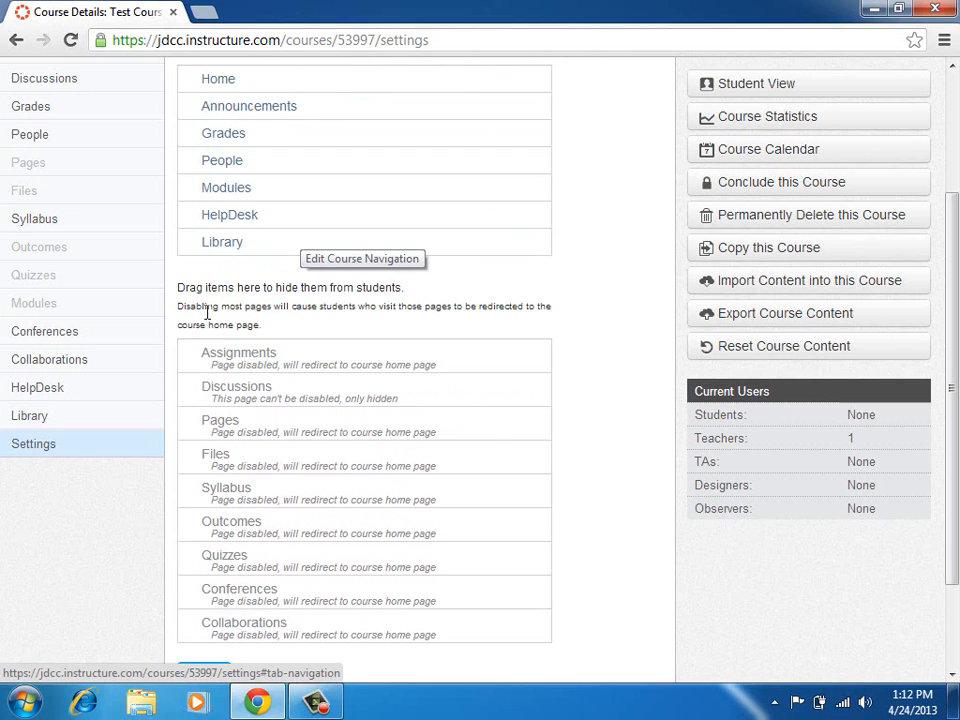
scroll(155, 435, down, 3)
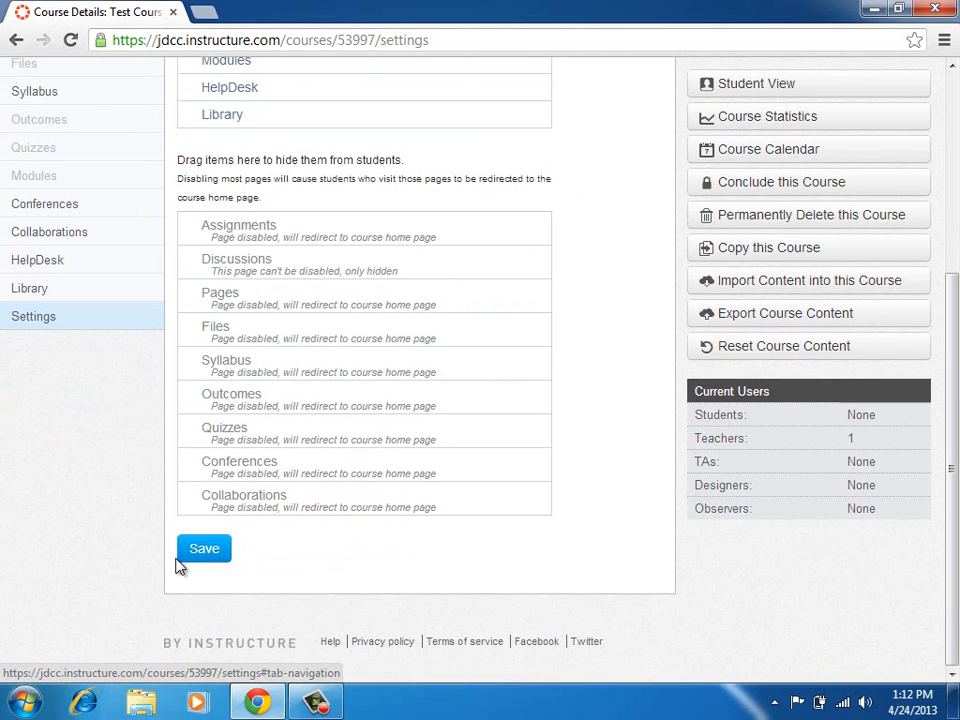
scroll(156, 452, up, 5)
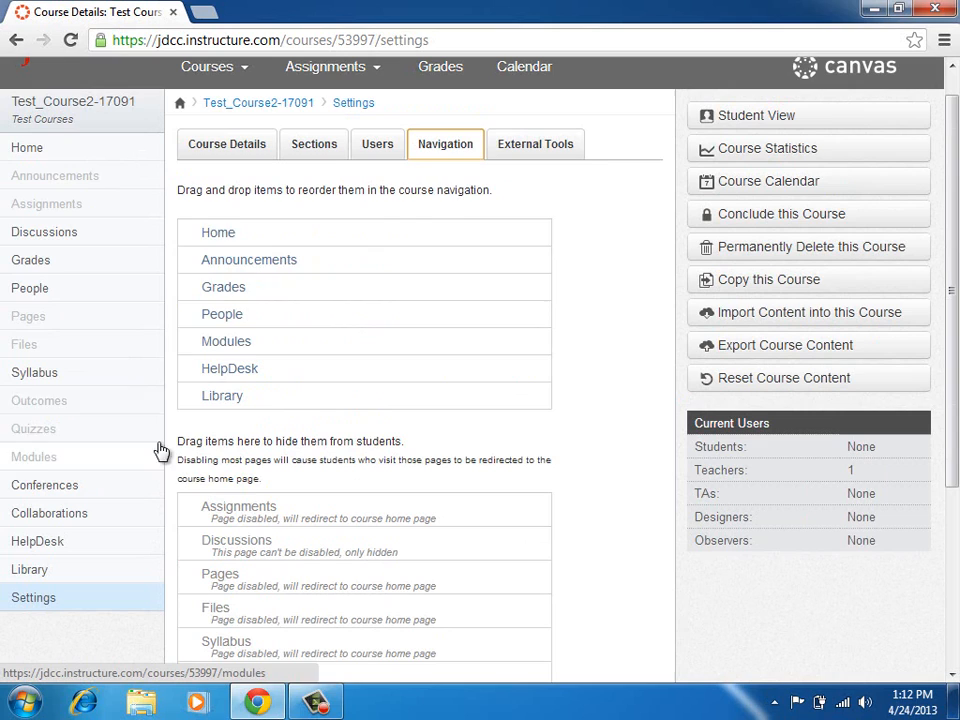
click(437, 146)
scroll(189, 531, up, 1)
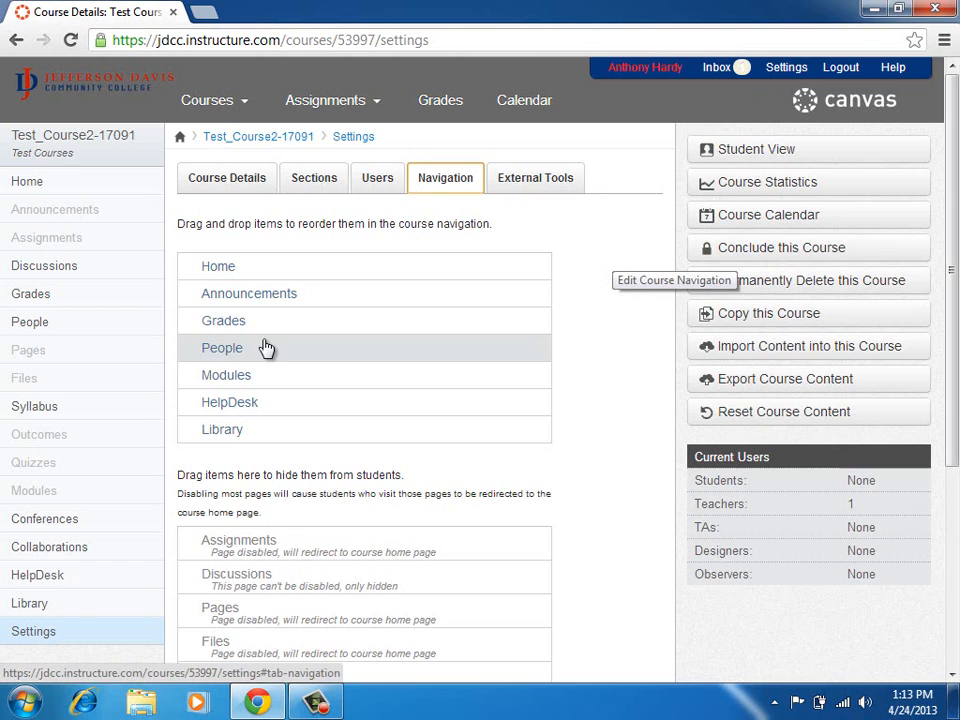
scroll(165, 401, down, 3)
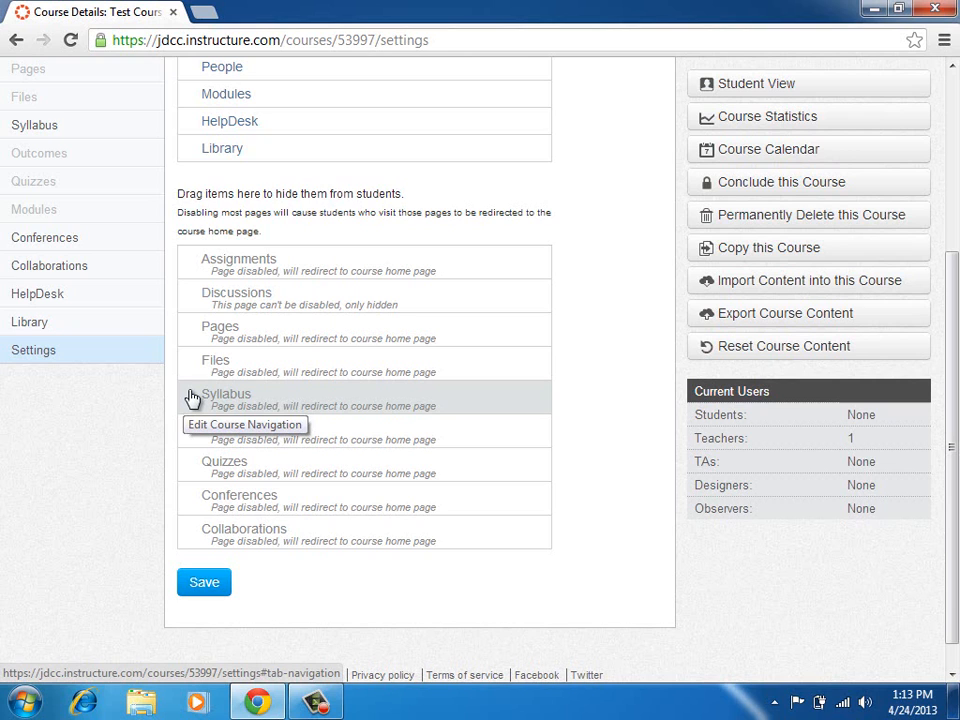
scroll(189, 396, up, 3)
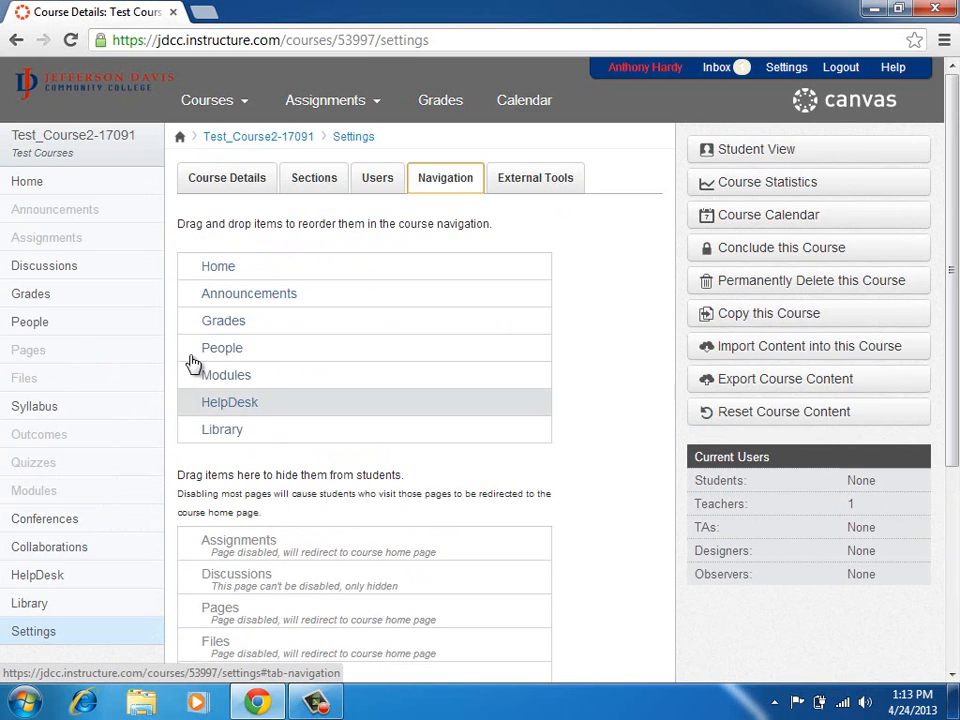
click(447, 182)
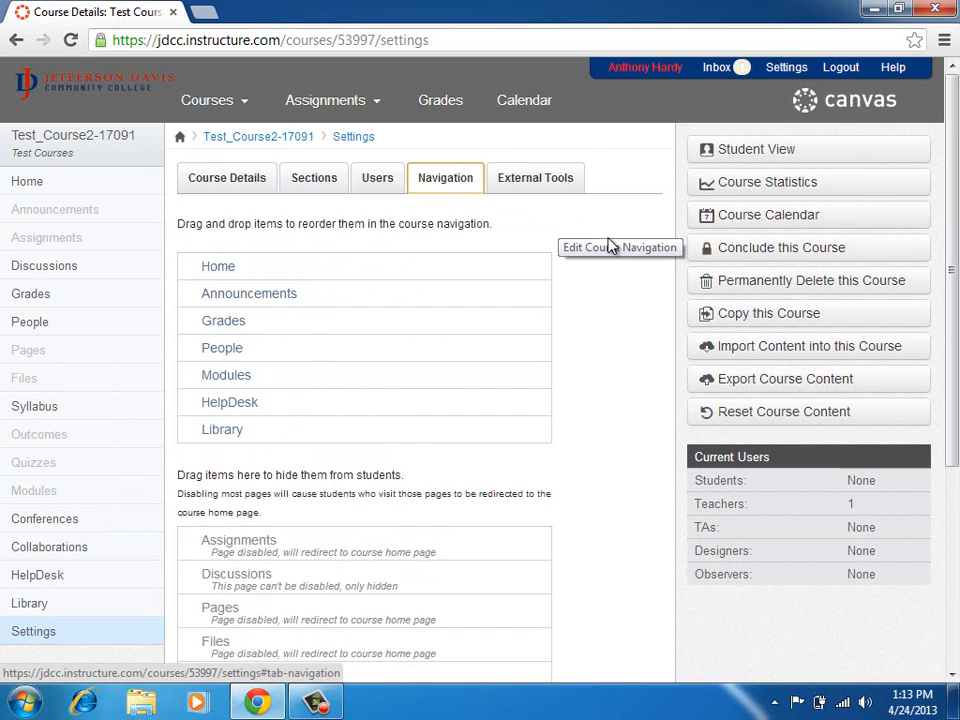
scroll(612, 246, down, 1)
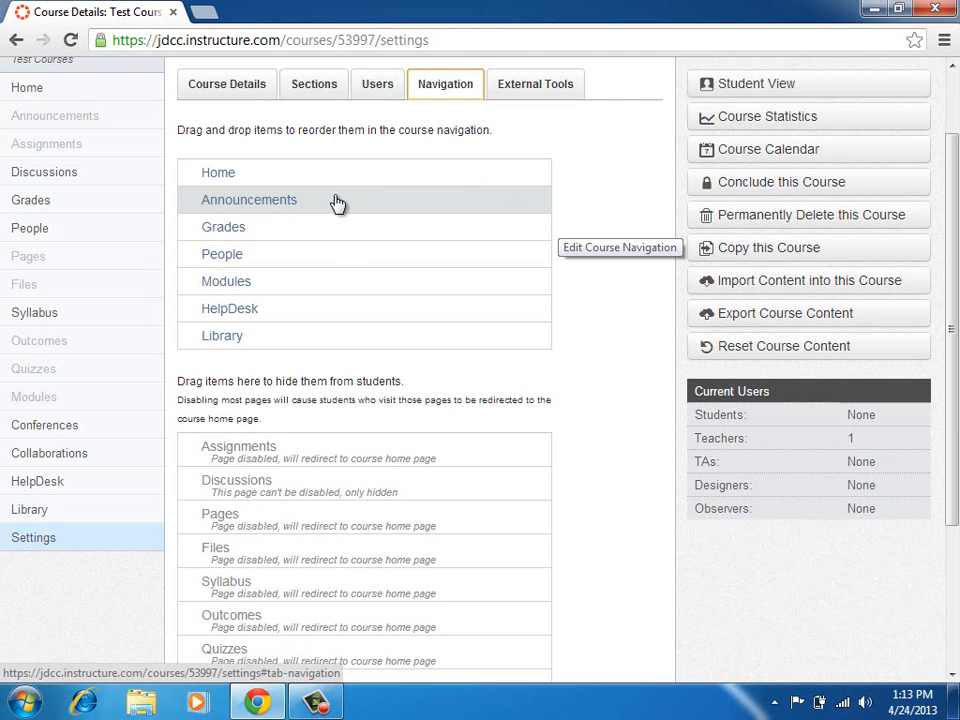
Save the course navigation with only Home, Announcements, Grades, People, Modules, HelpDesk and Library visible.
drag(337, 203, 307, 210)
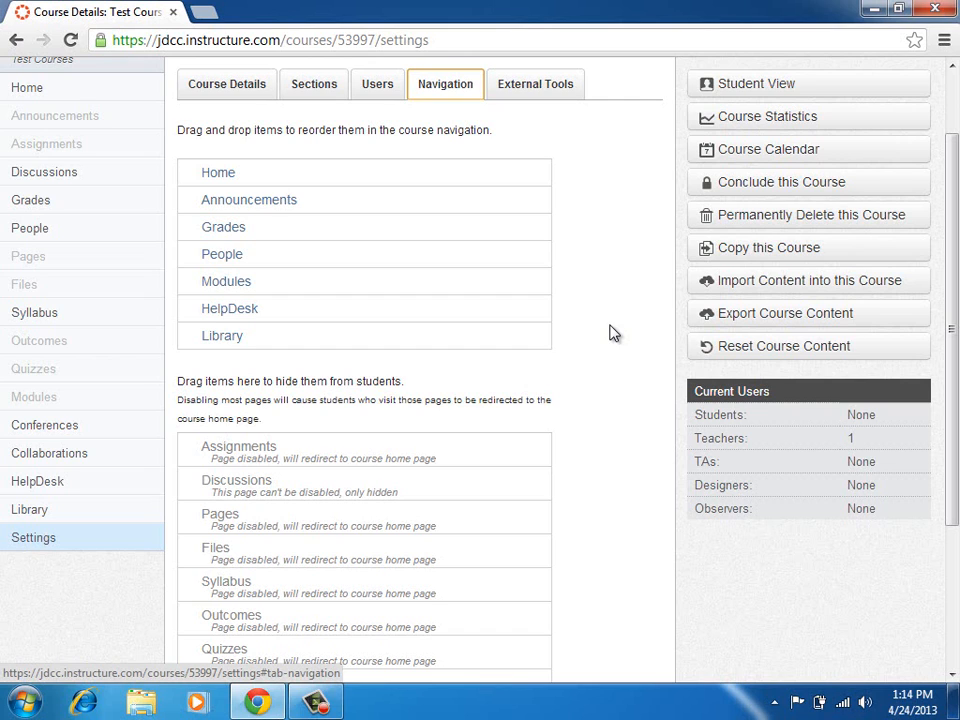
scroll(500, 450, down, 3)
click(206, 550)
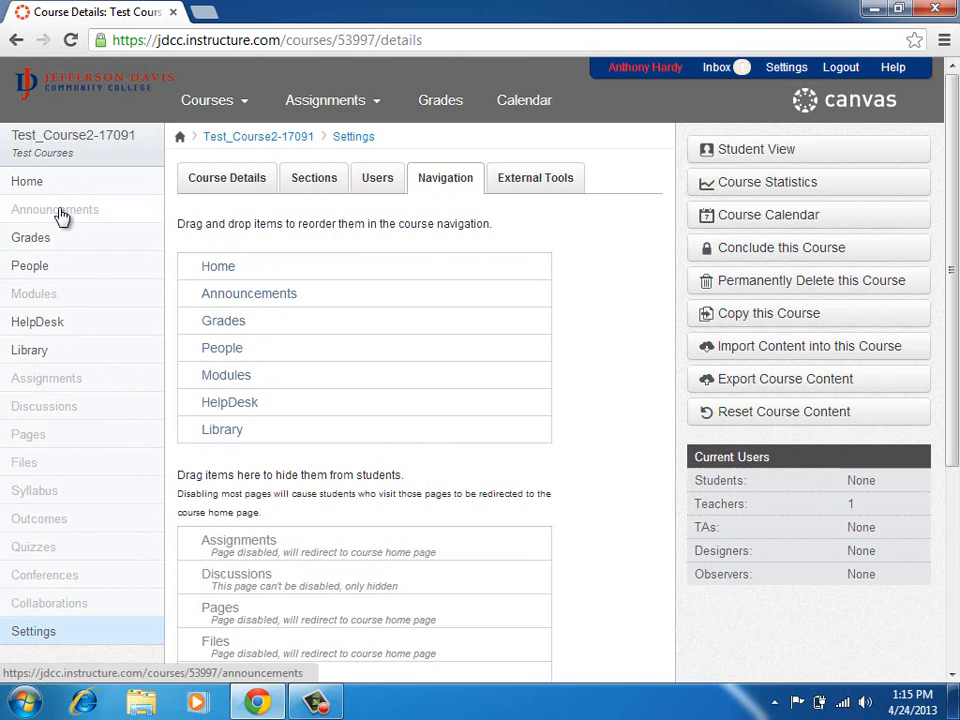
click(64, 302)
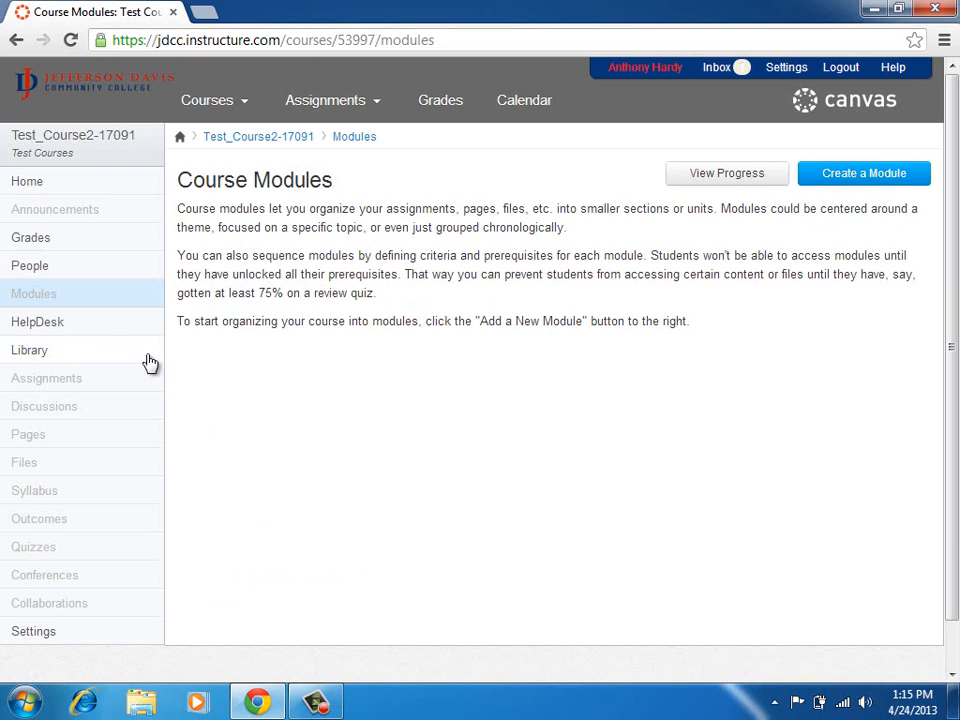
click(841, 186)
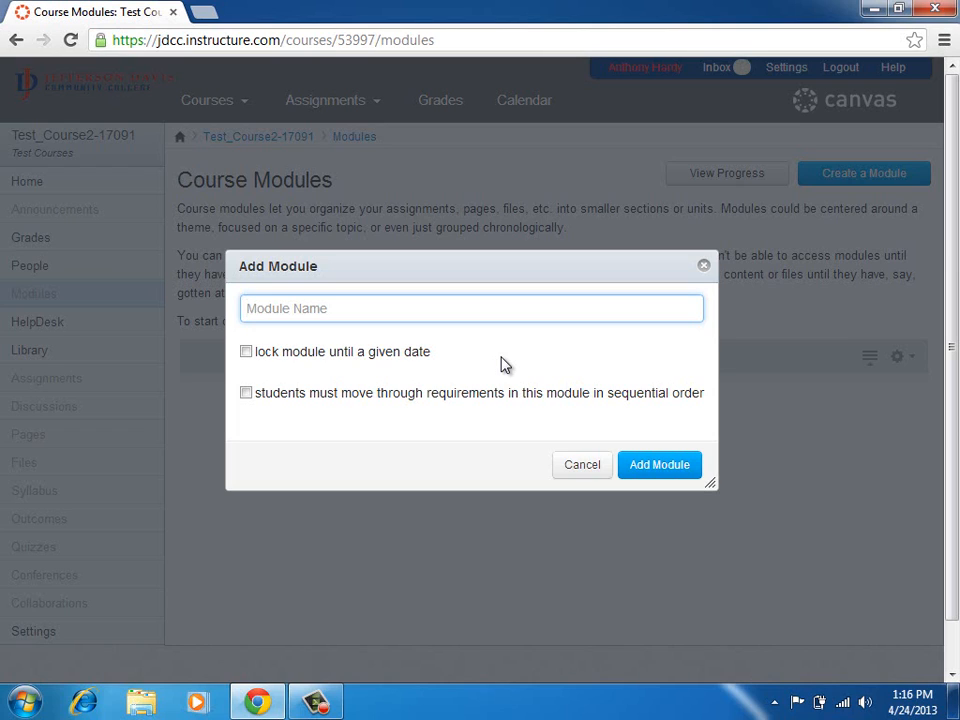
text(Syllabus)
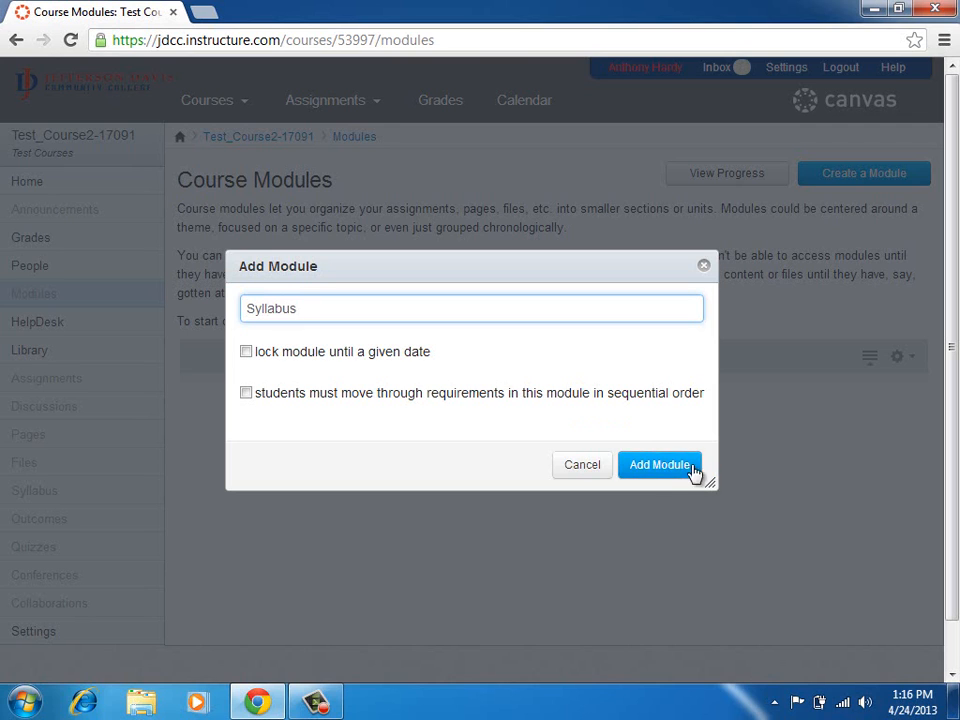
click(660, 465)
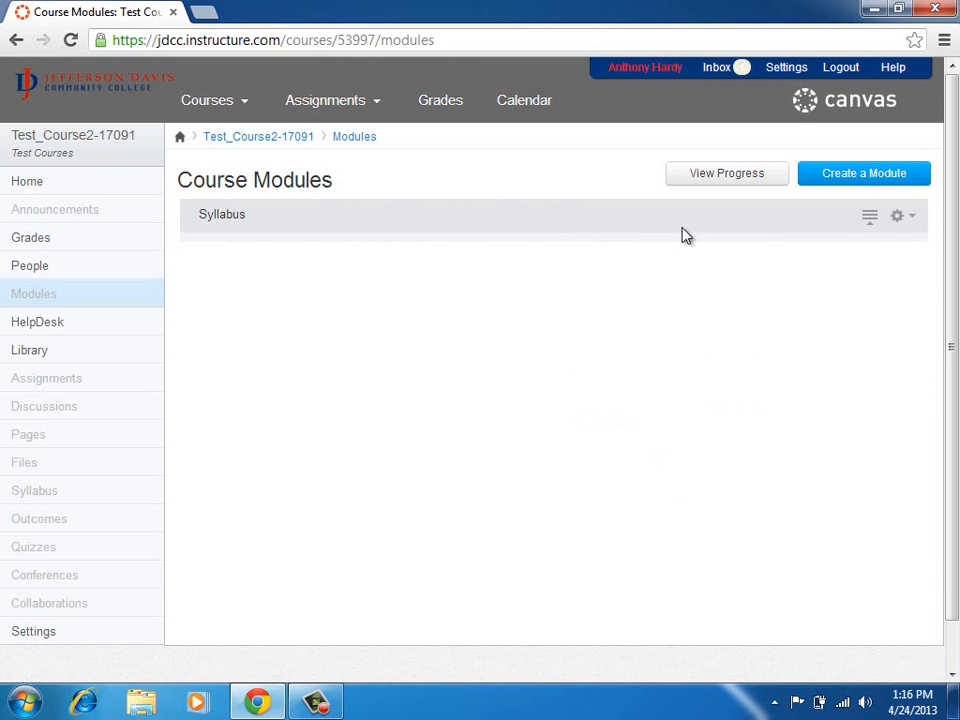
Start adding a new File item to the Syllabus module.
click(912, 220)
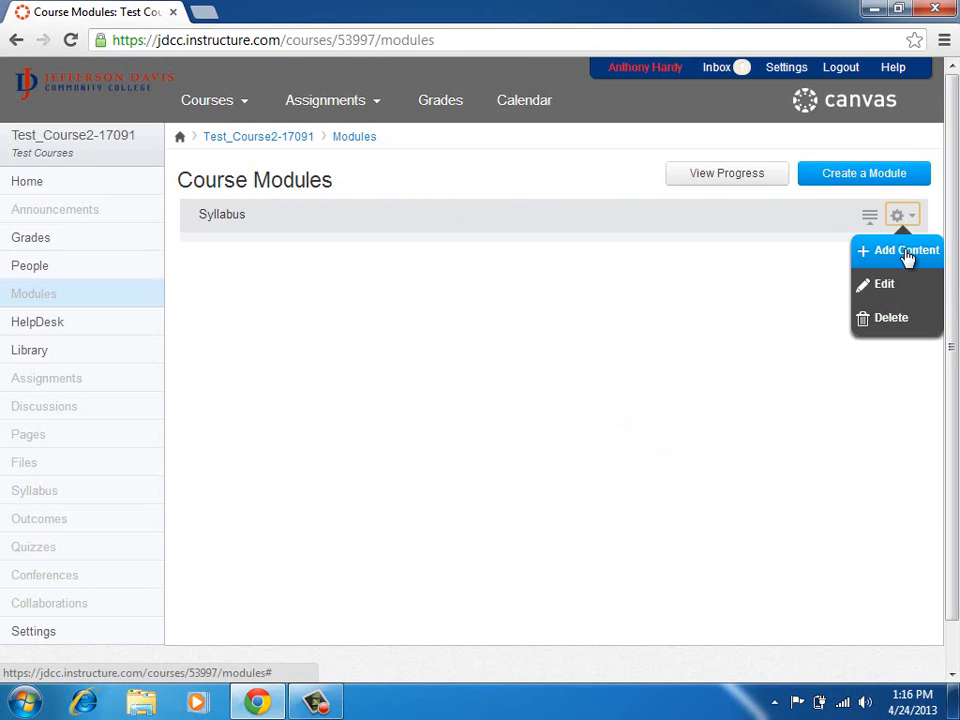
click(906, 252)
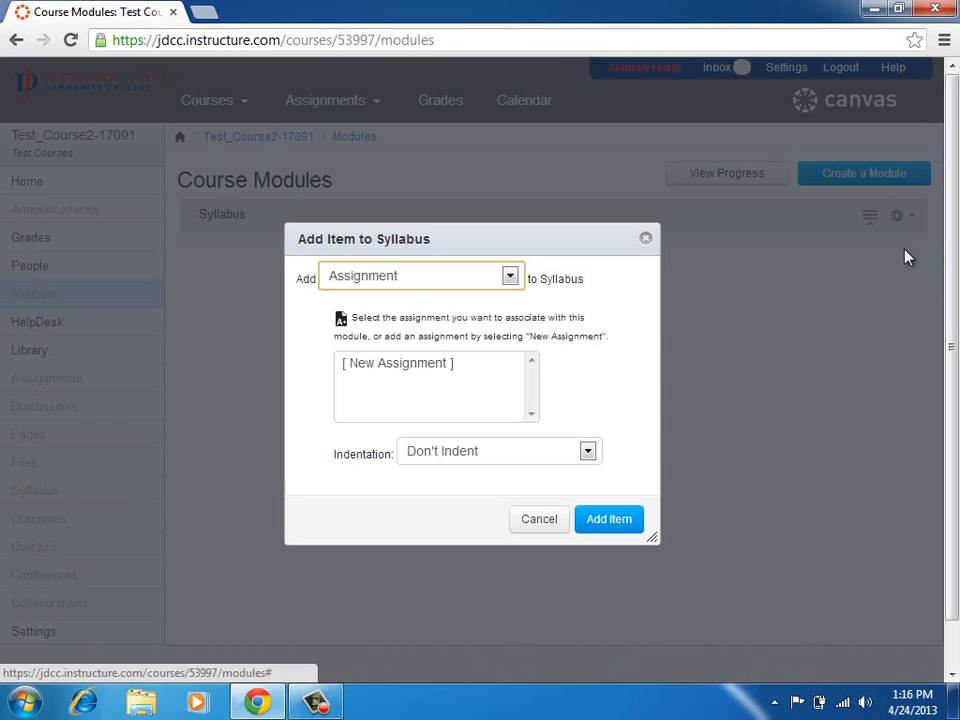
click(510, 277)
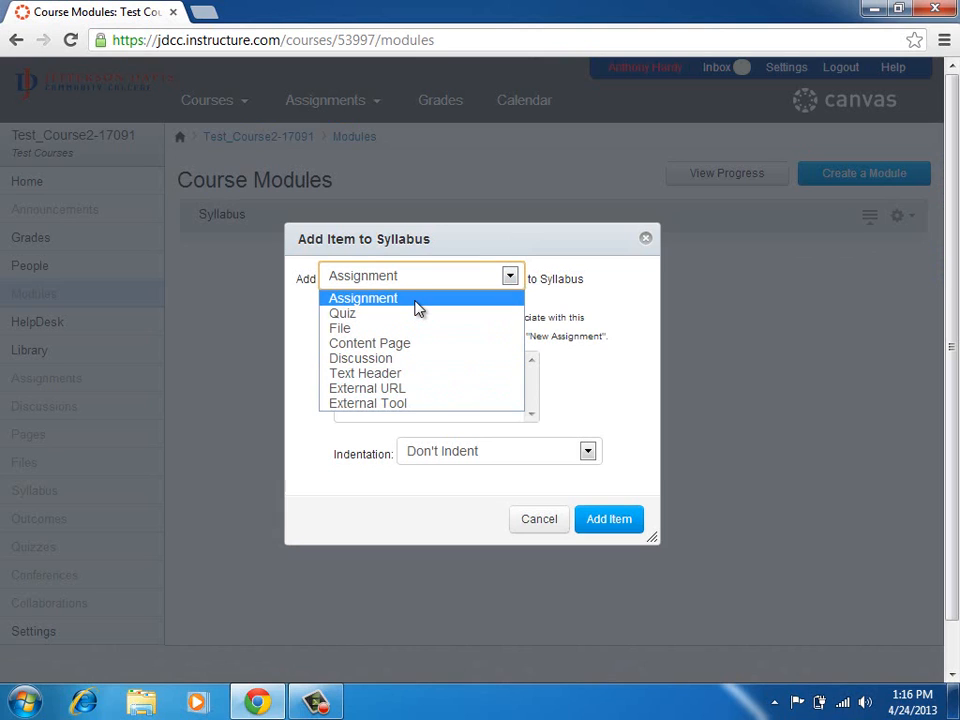
click(410, 330)
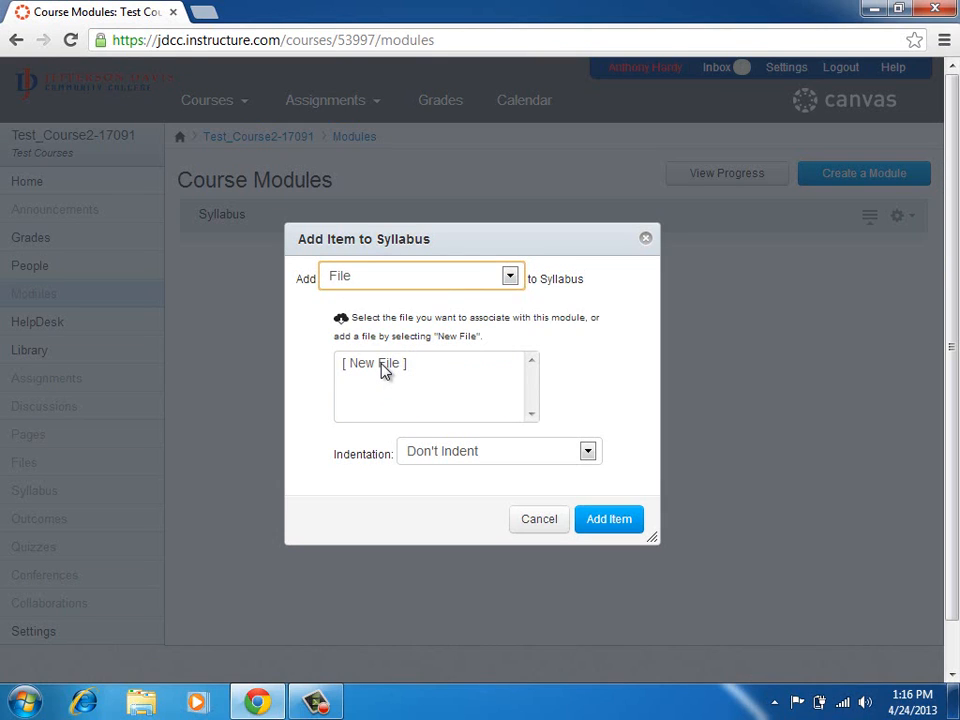
click(384, 366)
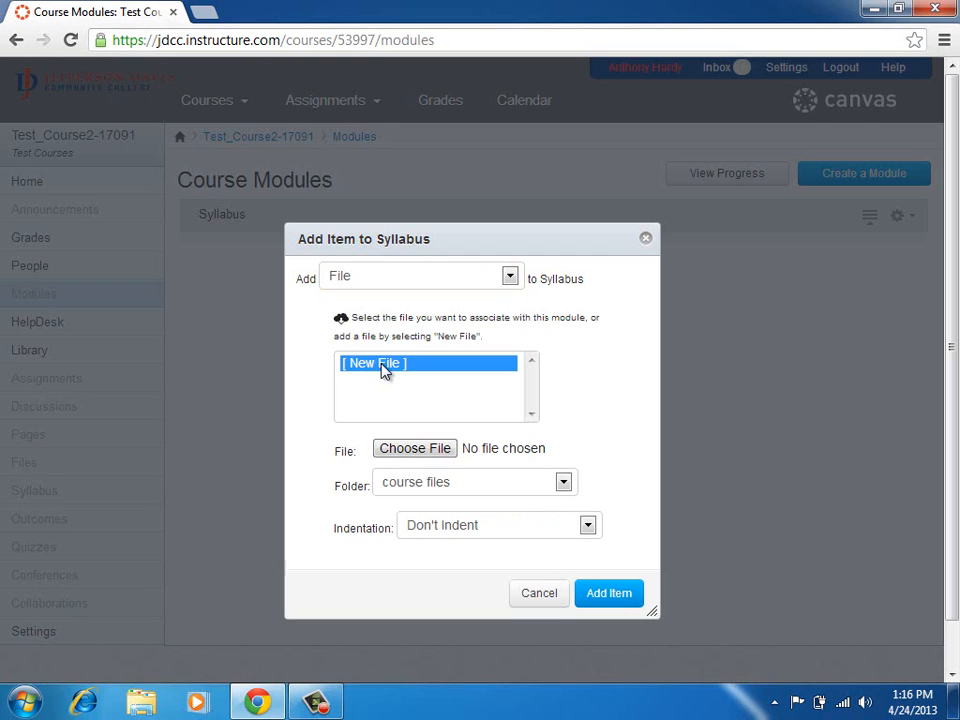
Upload '2013 Social Media Report February - Copy.pdf' from Documents, indented 2 levels.
click(438, 451)
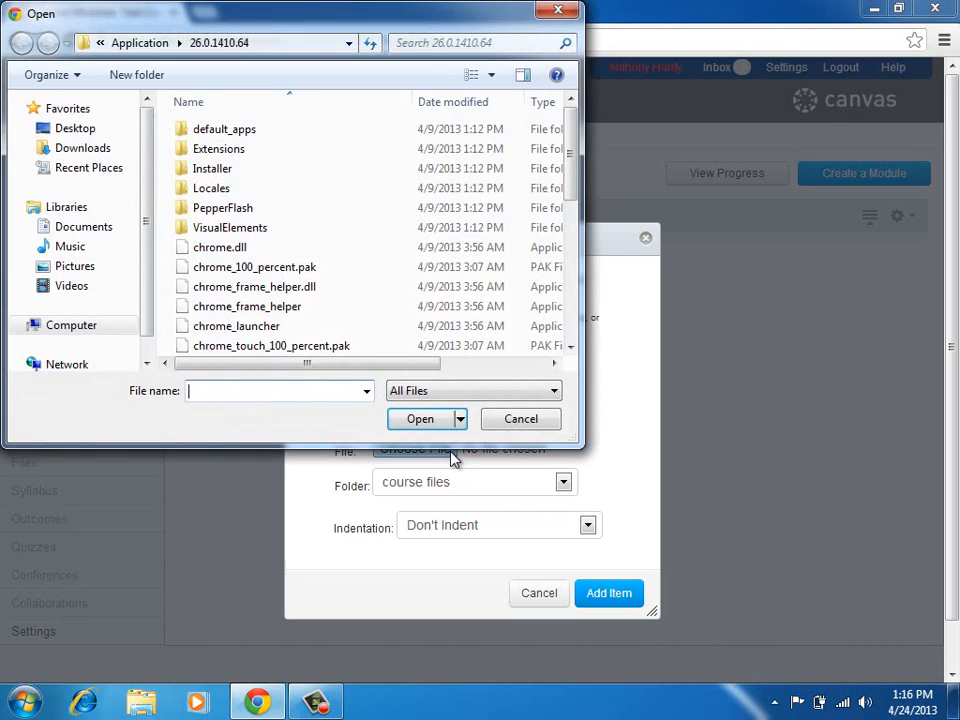
click(66, 227)
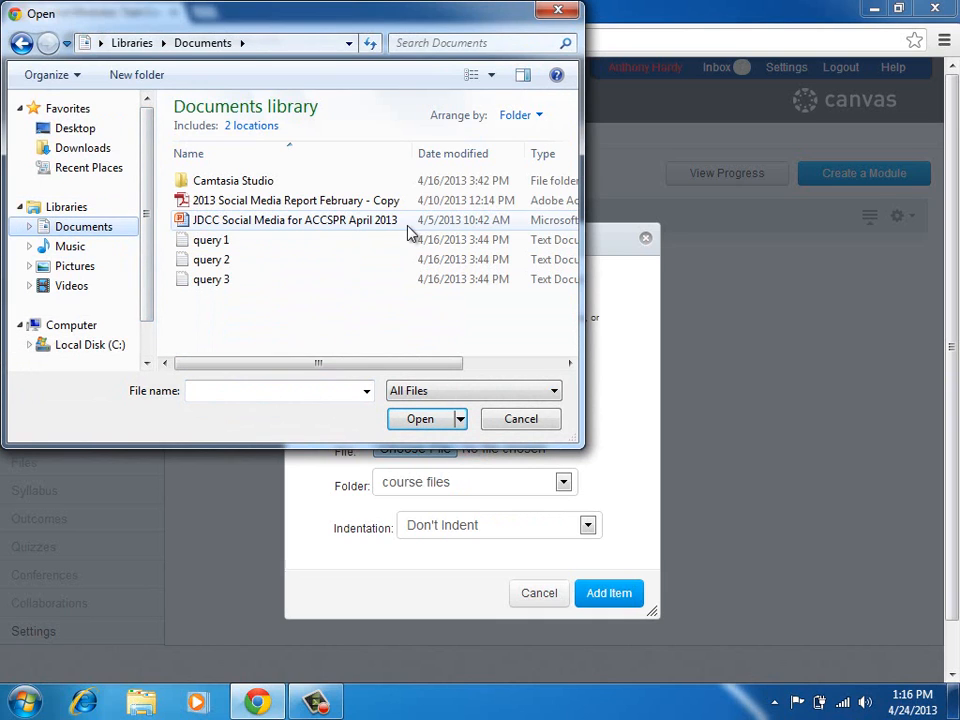
double_click(376, 207)
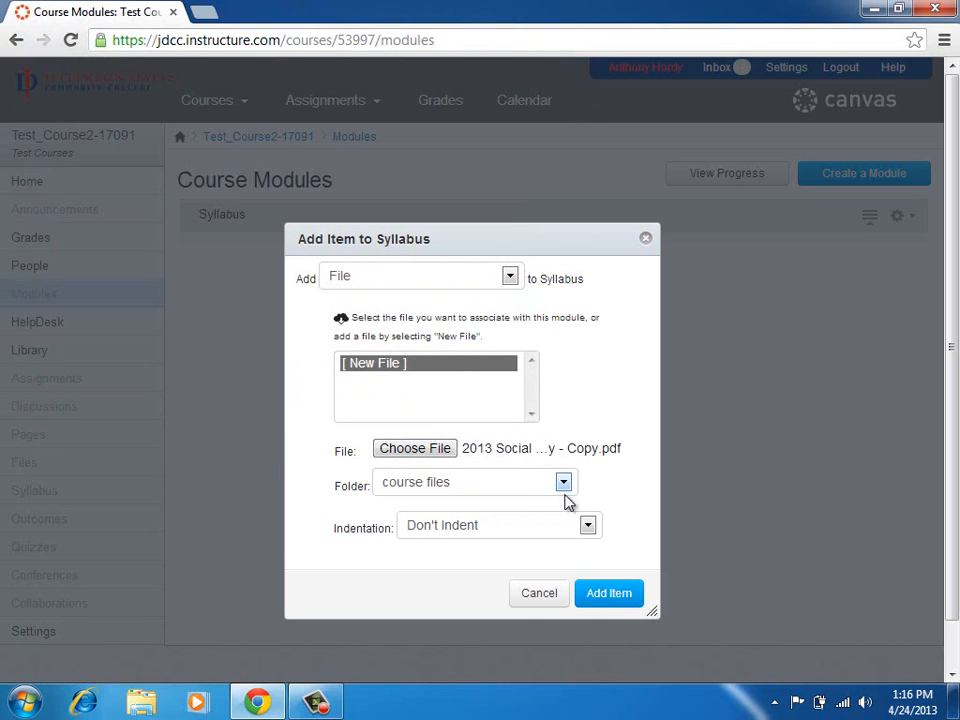
click(588, 525)
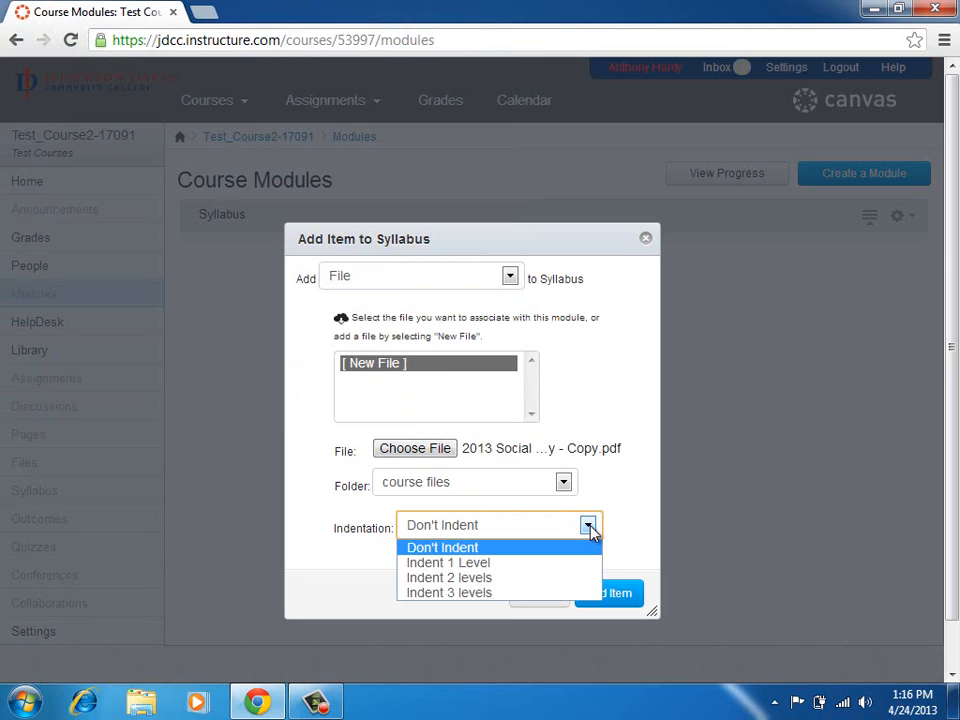
click(560, 578)
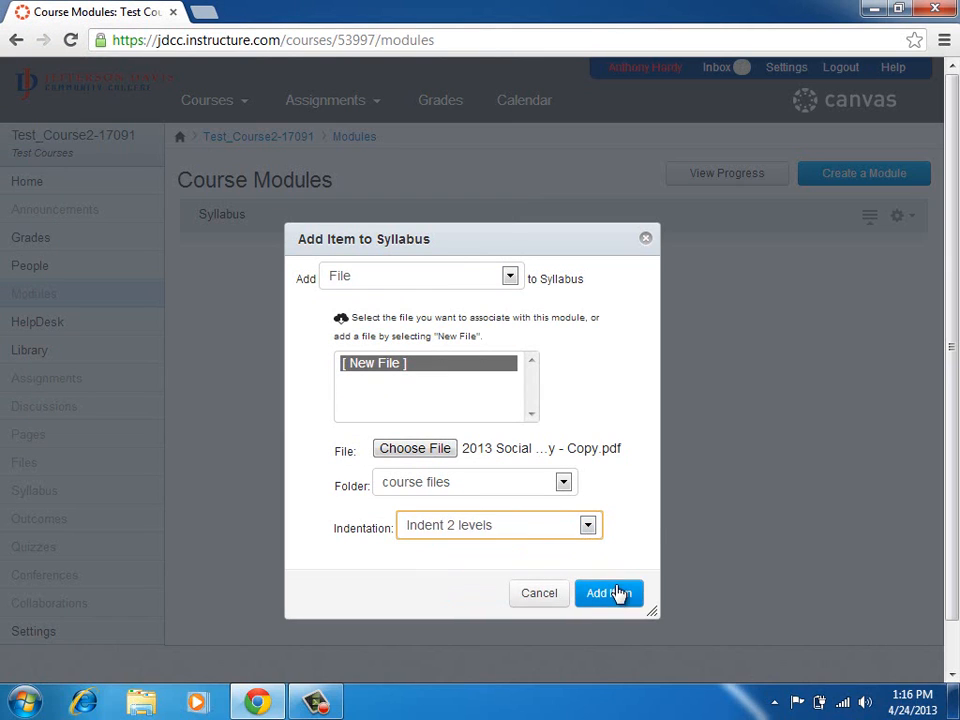
click(614, 594)
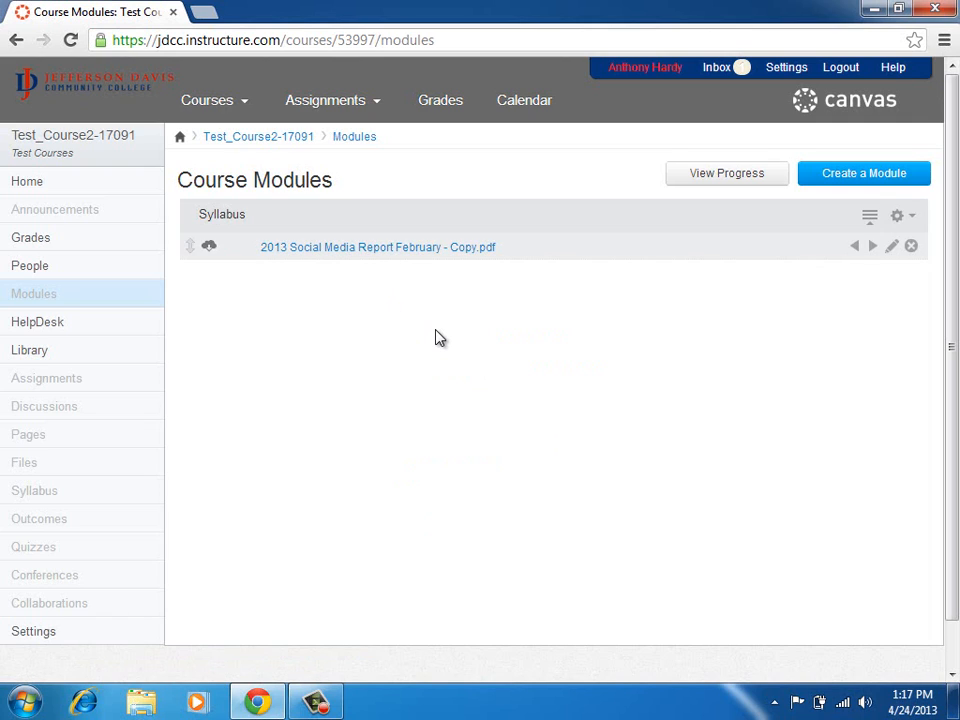
After the PDF upload finishes, open and close the Syllabus module's options menu.
click(903, 217)
click(917, 220)
click(907, 217)
click(880, 252)
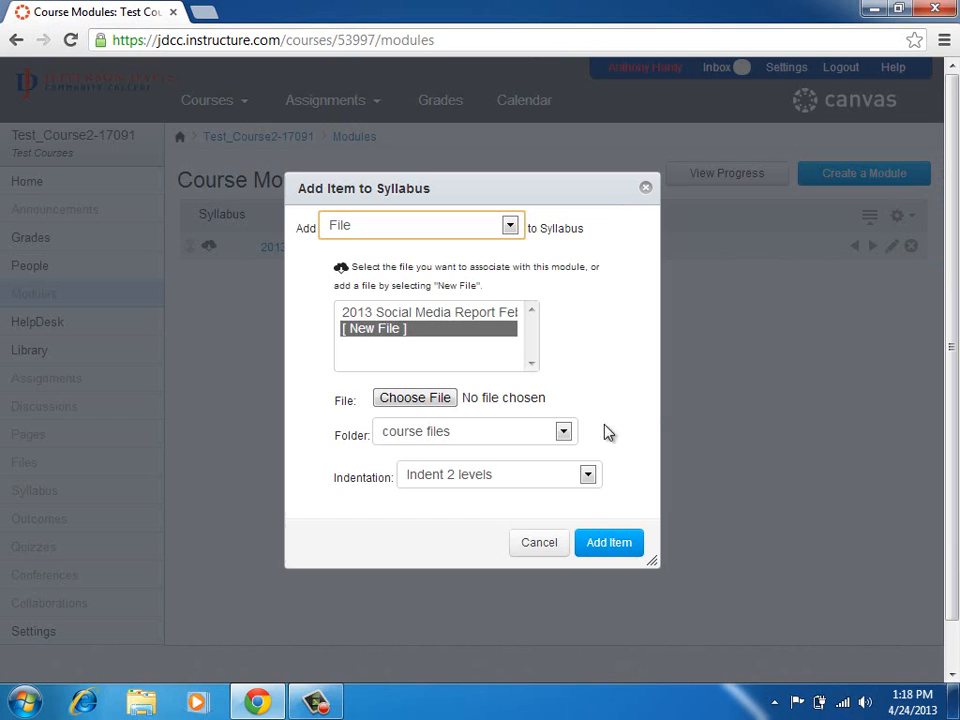
click(509, 227)
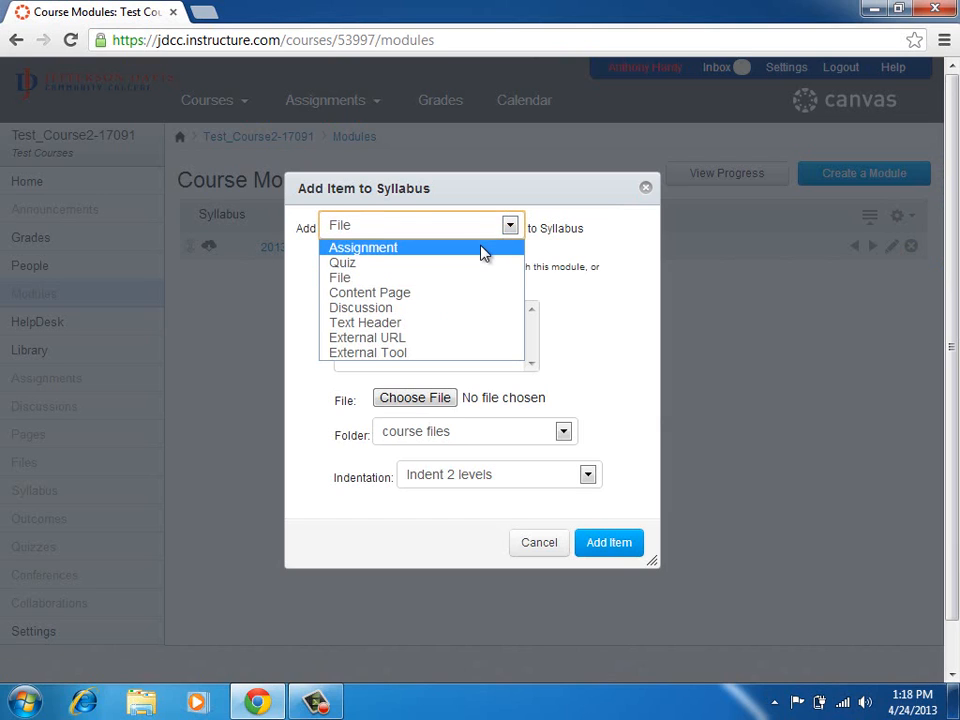
click(482, 253)
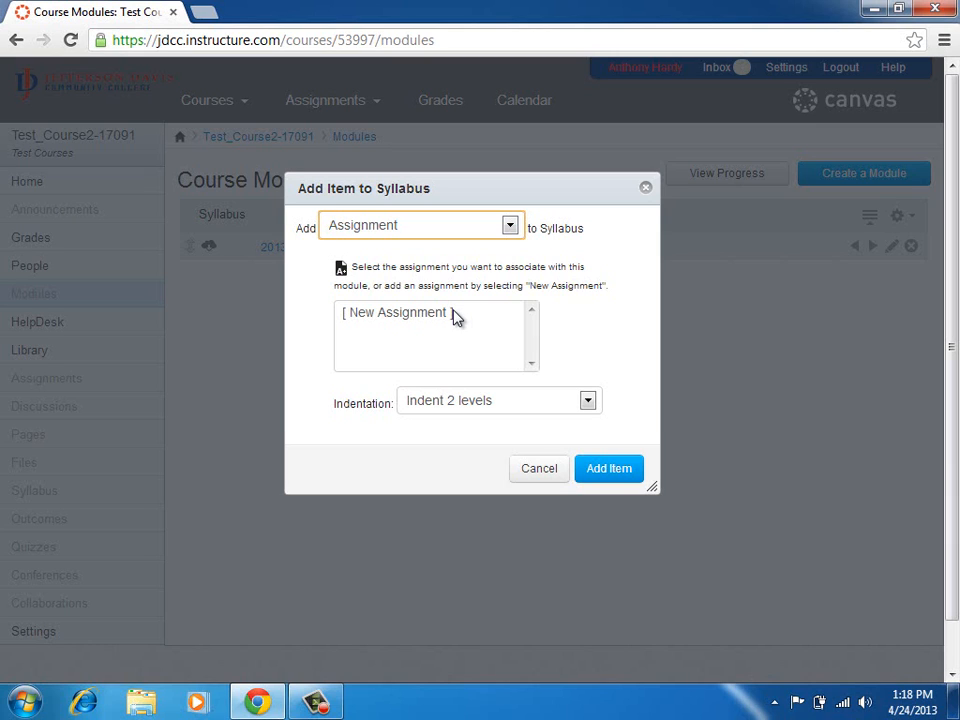
click(528, 470)
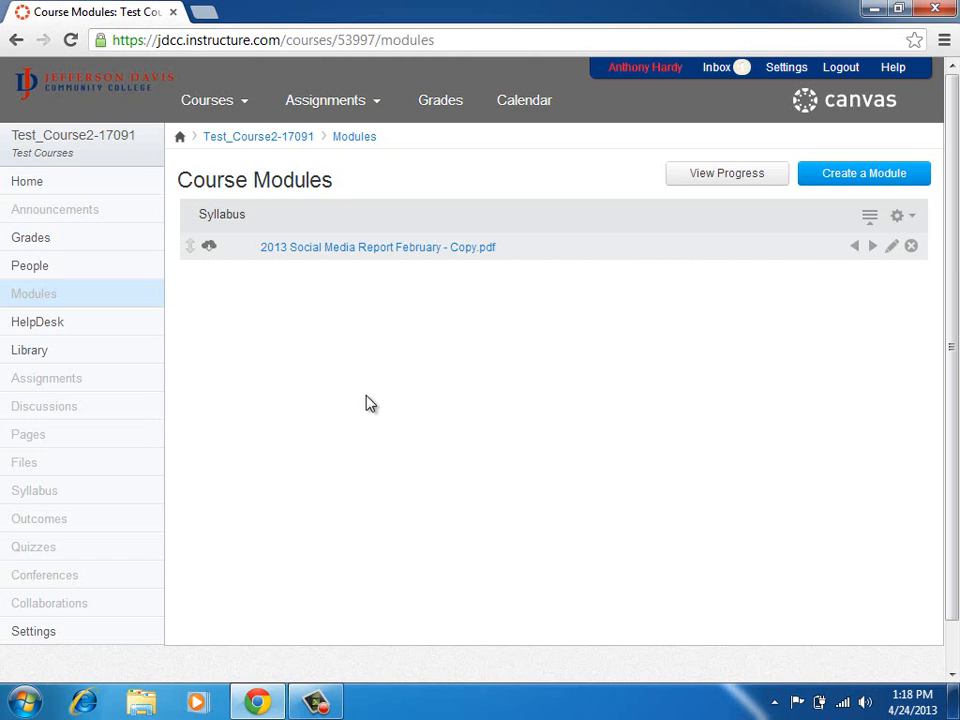
click(75, 388)
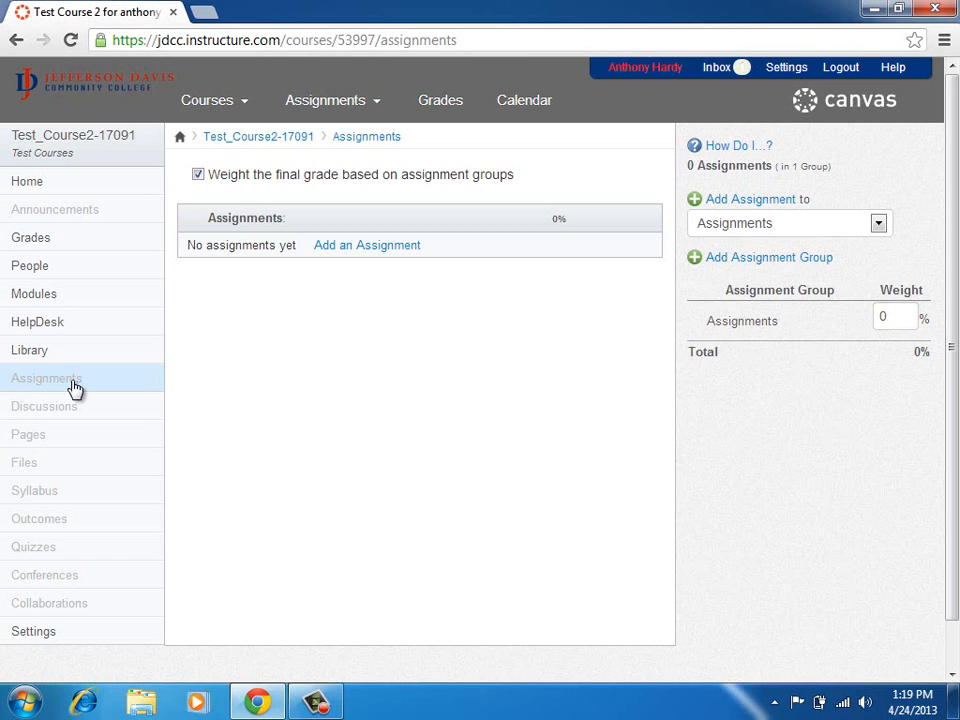
Create the Tests and Class Participation assignment groups.
click(775, 262)
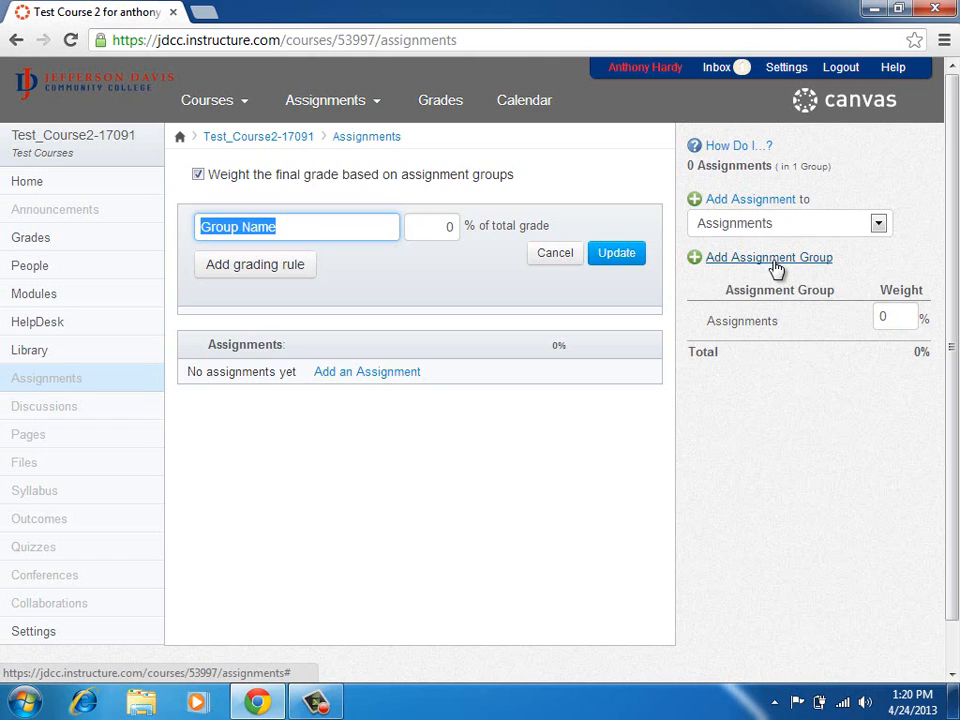
text(Tes)
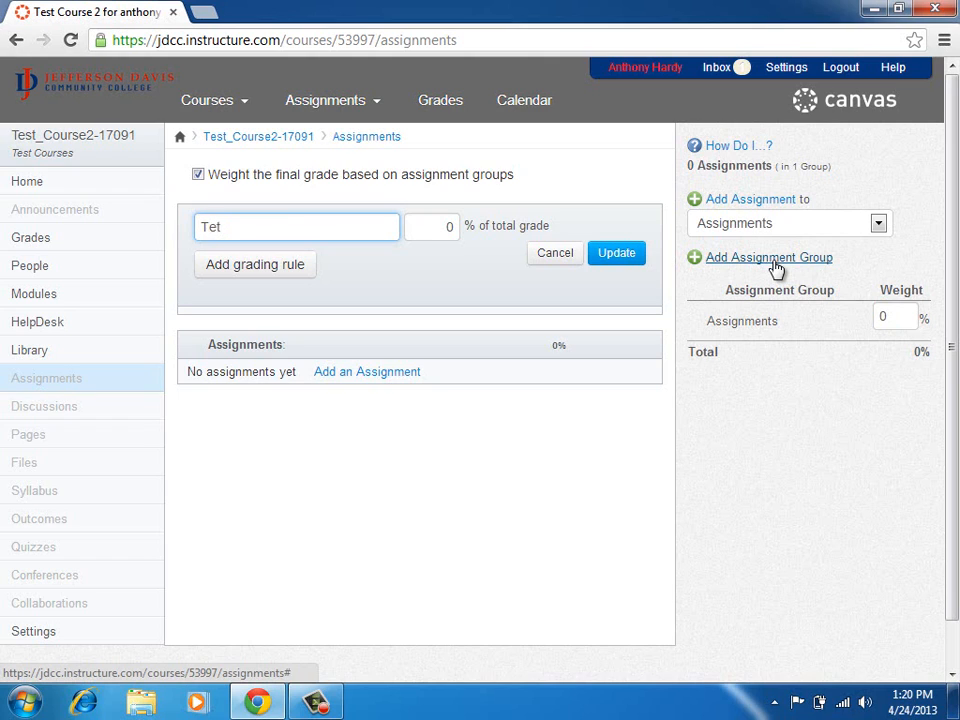
text(ts)
double_click(445, 226)
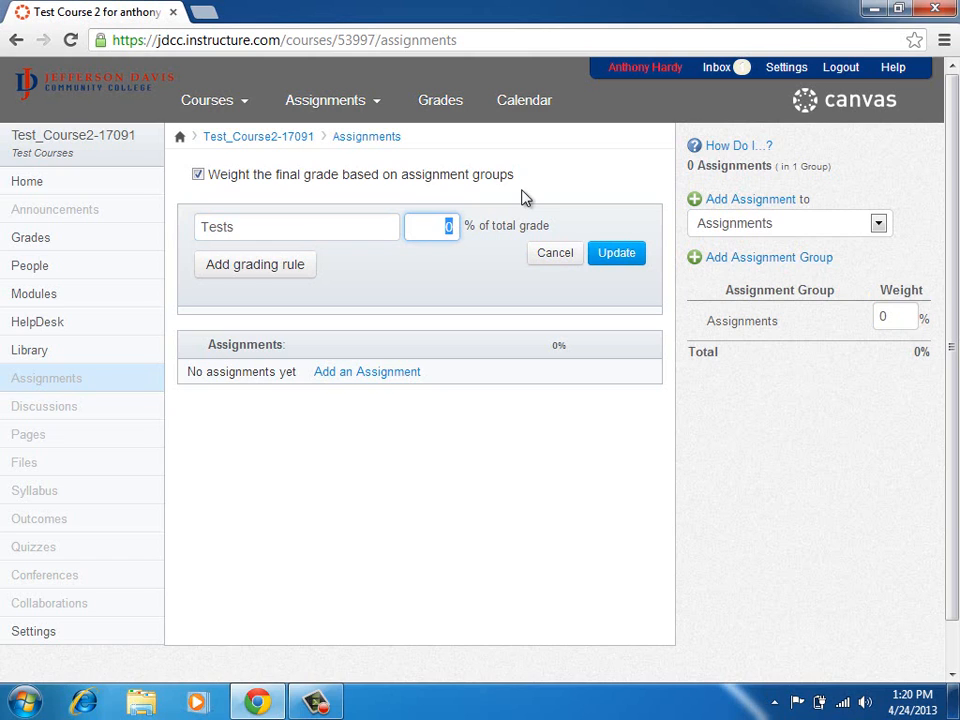
click(616, 257)
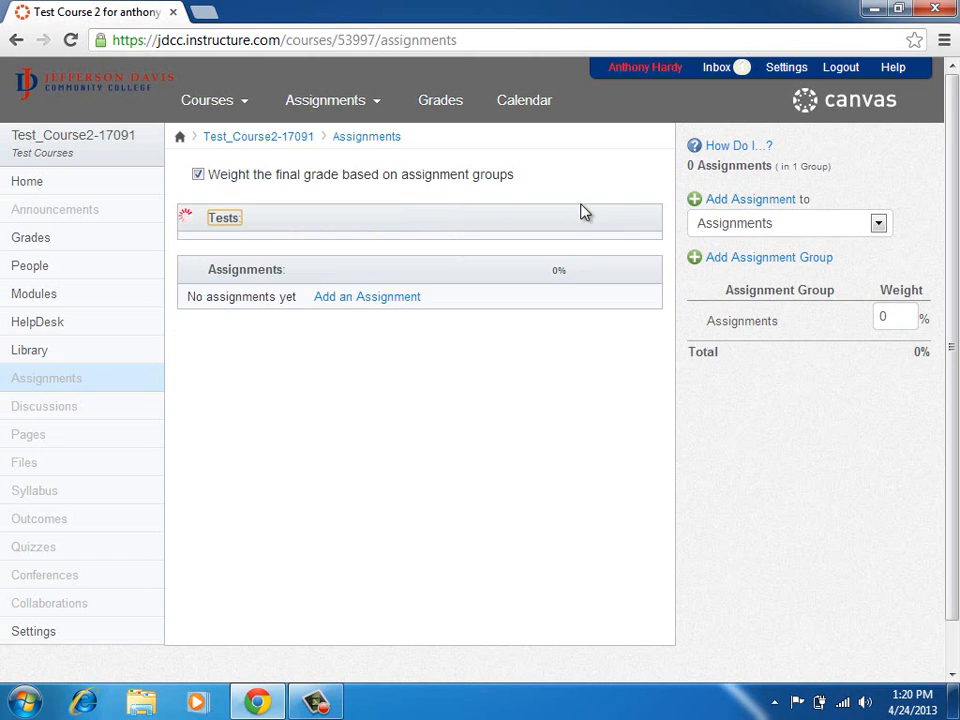
click(766, 262)
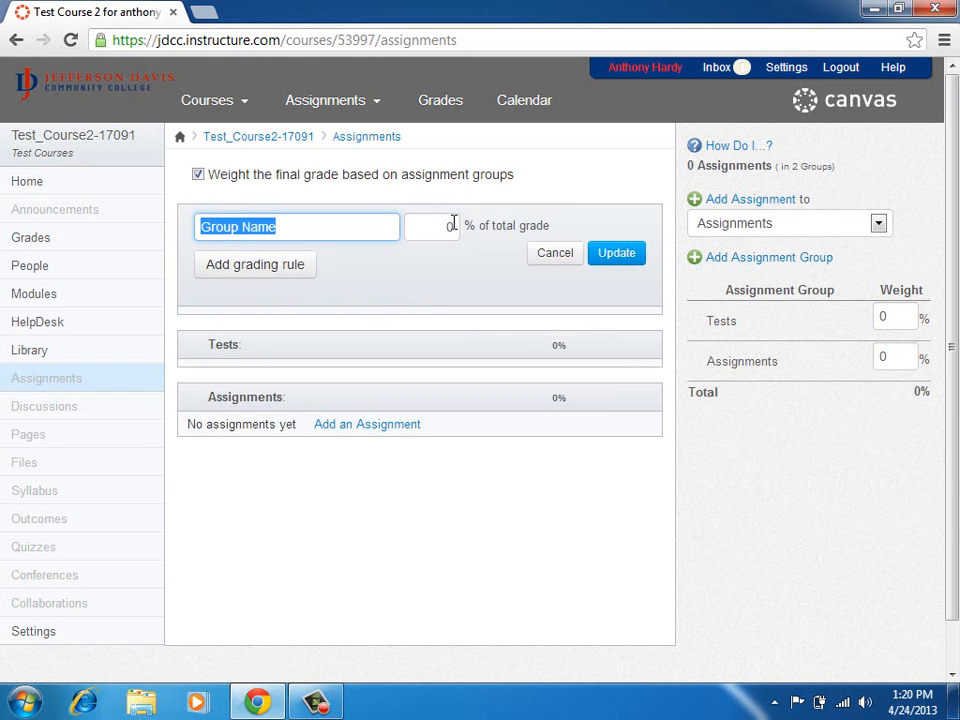
text(Class)
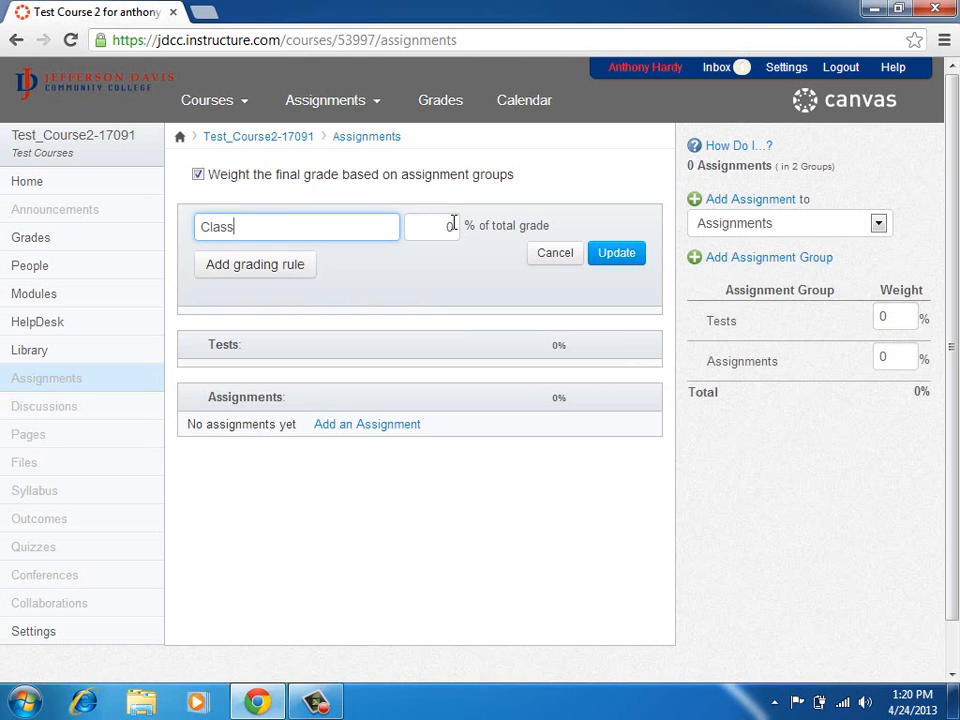
text( Participation)
click(592, 256)
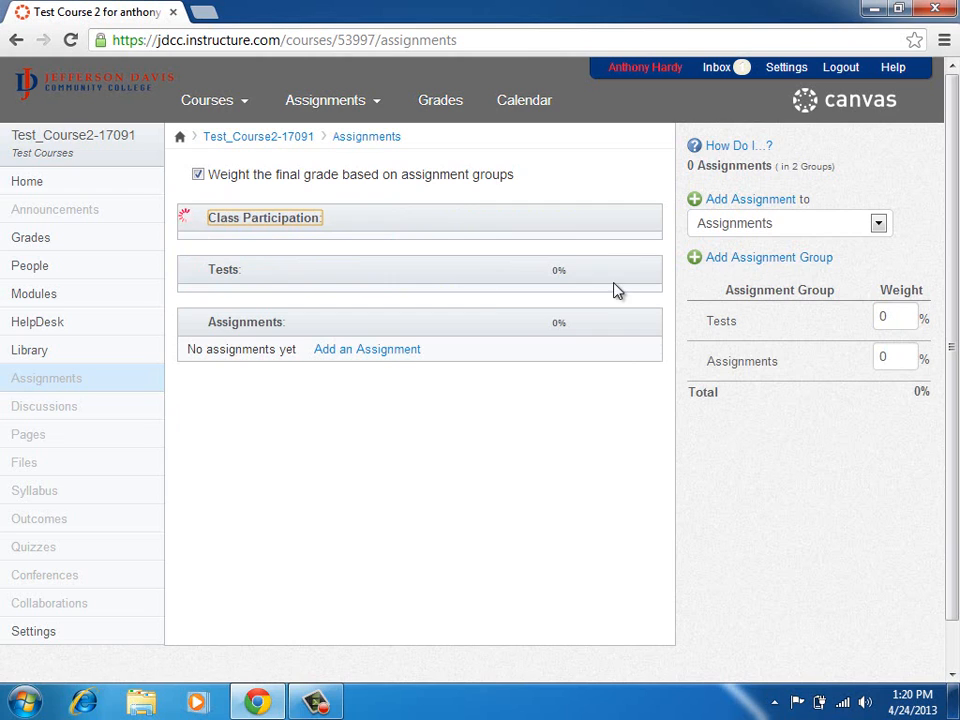
Add the Homework, Quizzes and Final Exam assignment groups.
click(720, 262)
text(Homework)
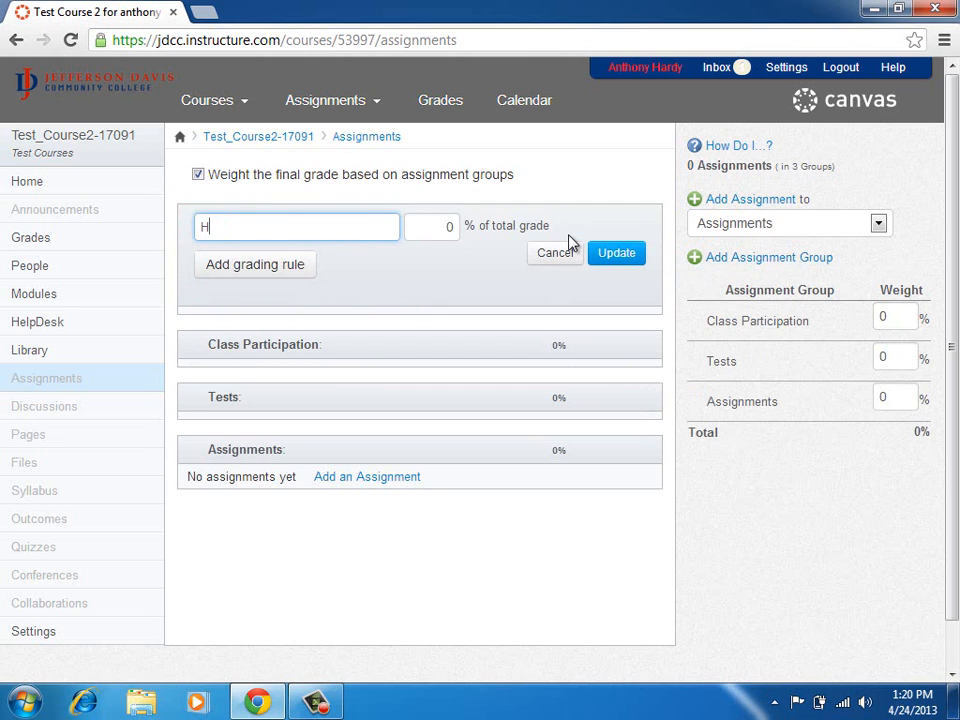
click(615, 253)
click(741, 262)
text(Quizz)
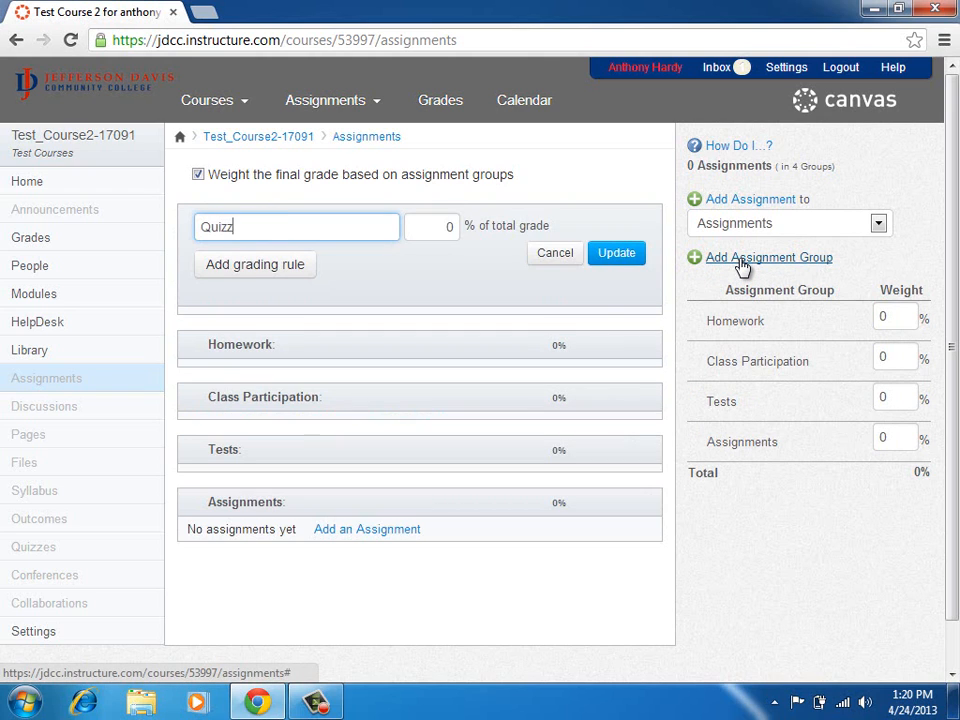
text(es)
click(634, 254)
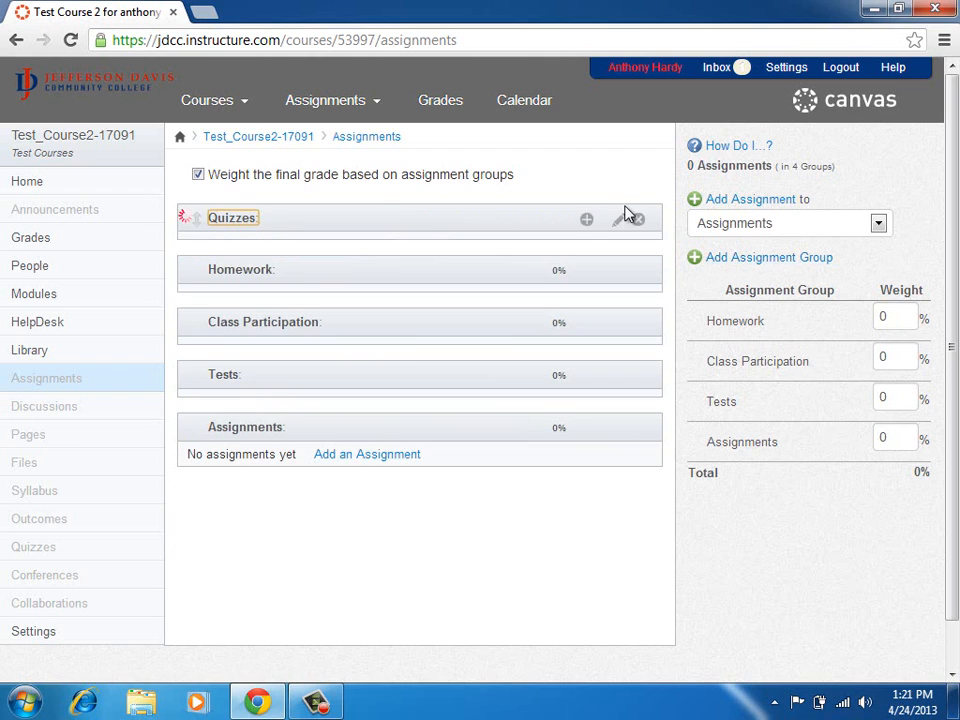
click(735, 261)
text(Final Exam)
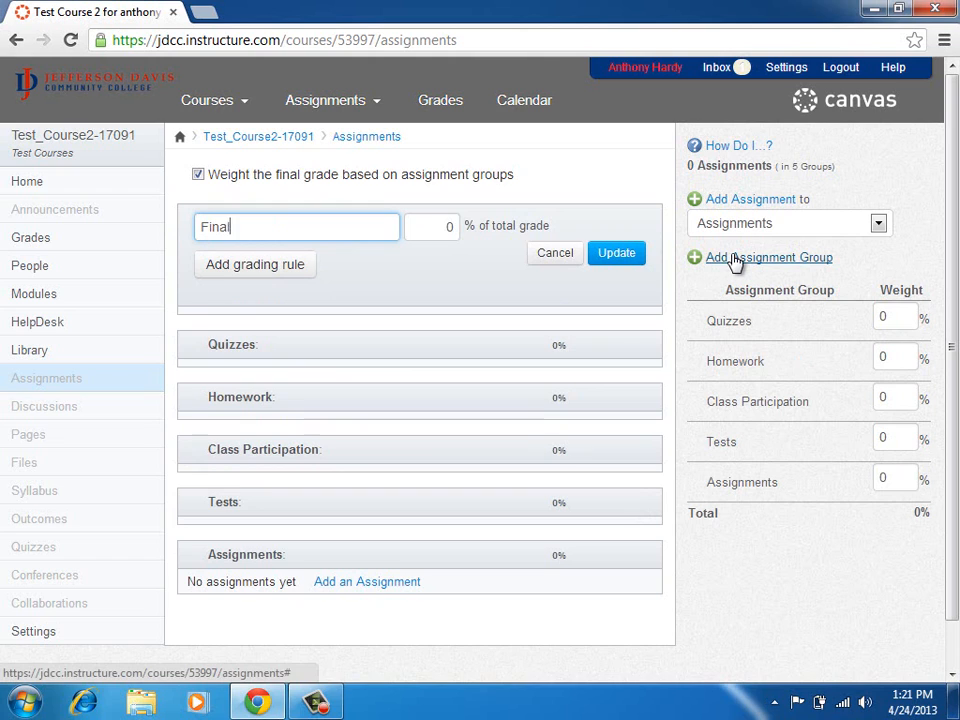
click(616, 252)
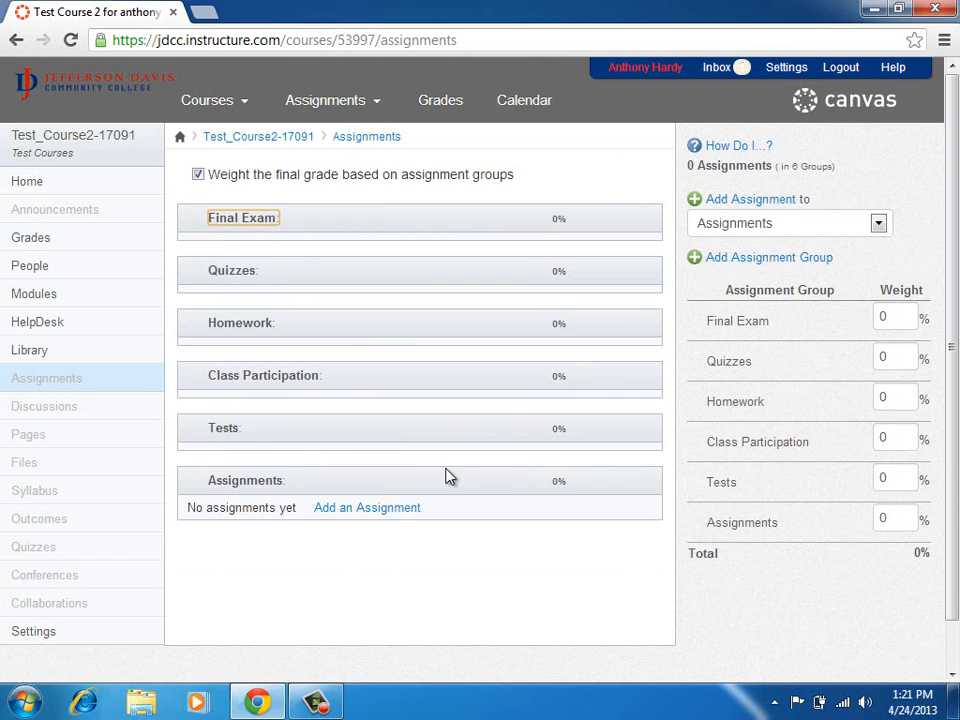
Delete the empty Assignments group and confirm its removal.
mouse_move(446, 480)
click(638, 483)
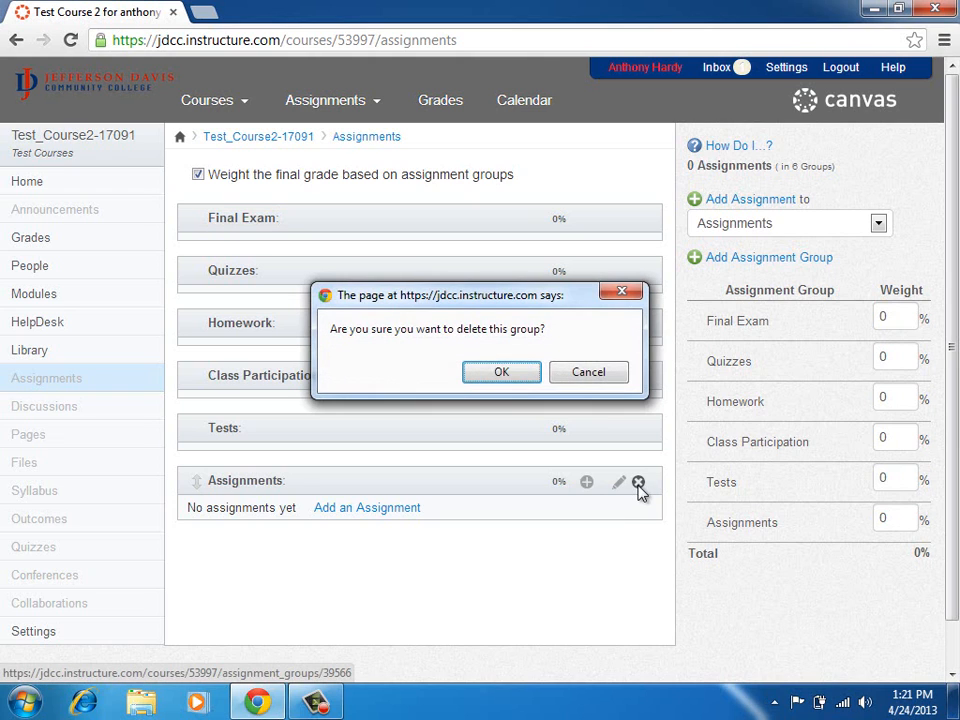
click(486, 382)
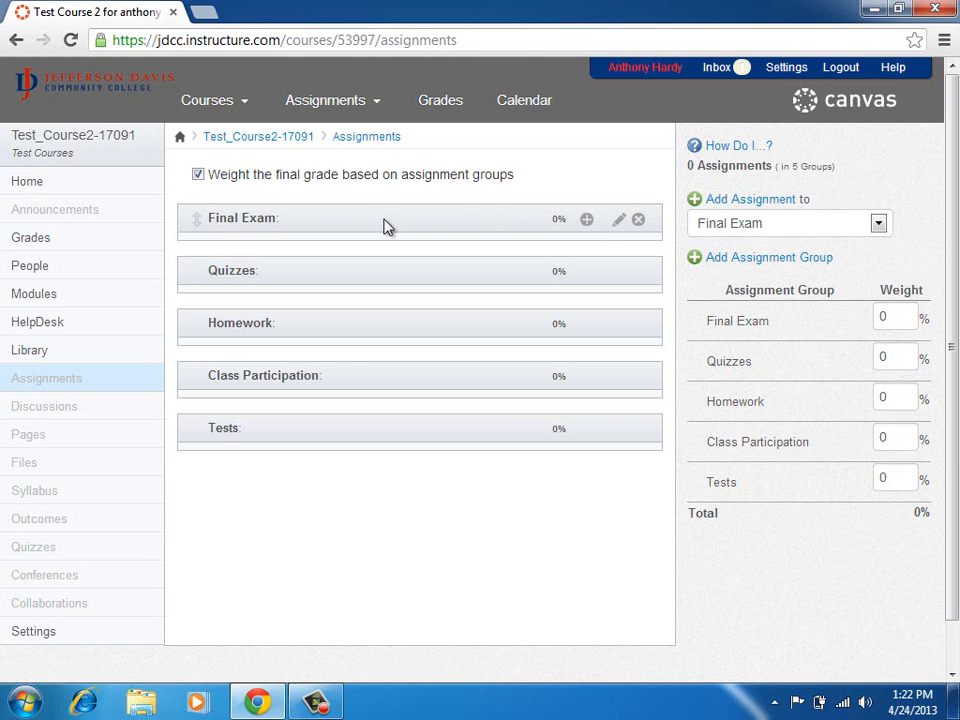
Add a new assignment to the Final Exam group and trim its name to 'Final Exam'.
click(588, 222)
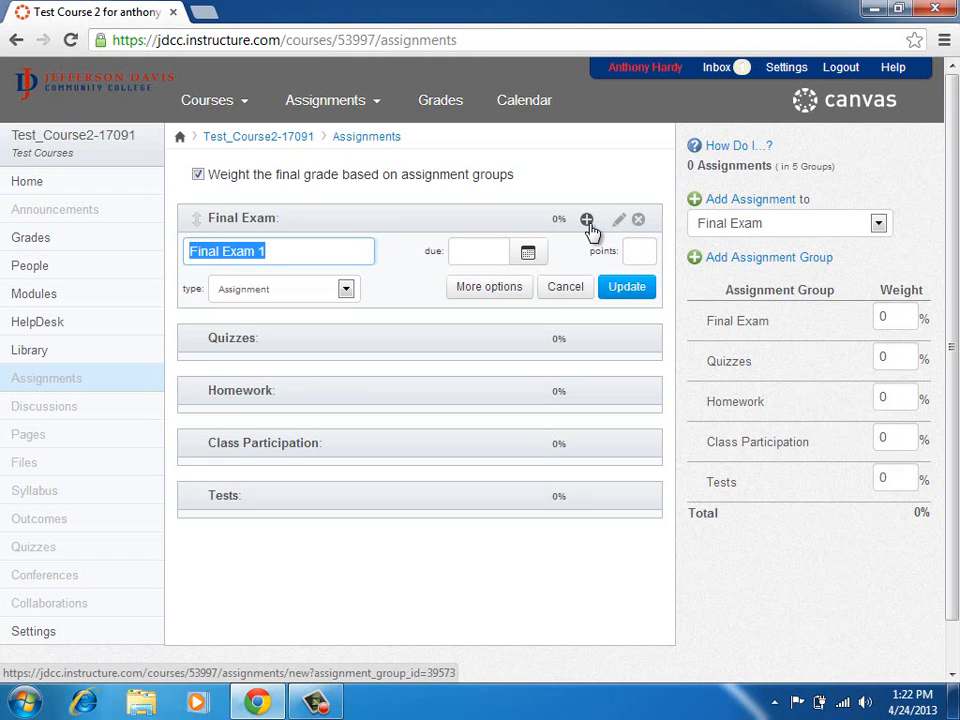
key(End)
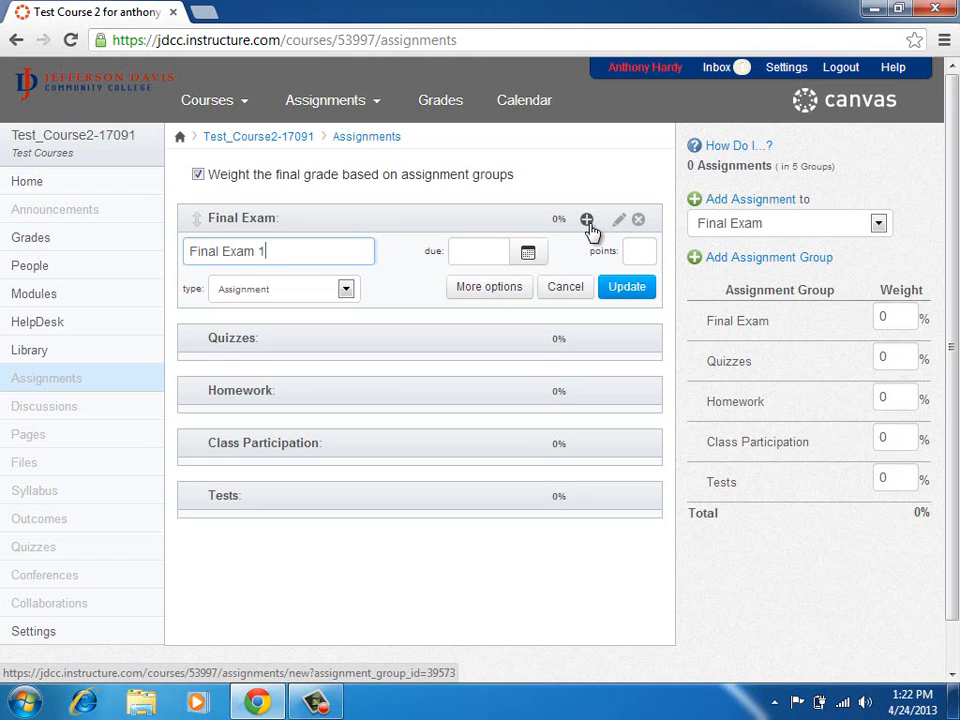
key(BackSpace)
key(BackSpace)
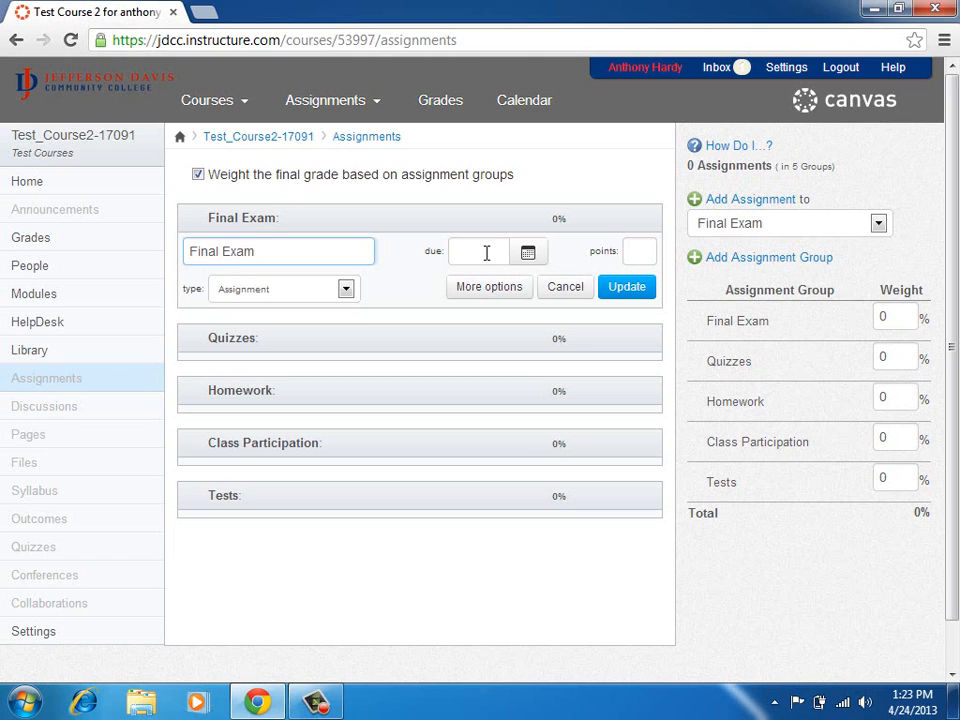
Make the Final Exam due May 1 at 12:00 pm, worth 30 points, and save it.
click(528, 255)
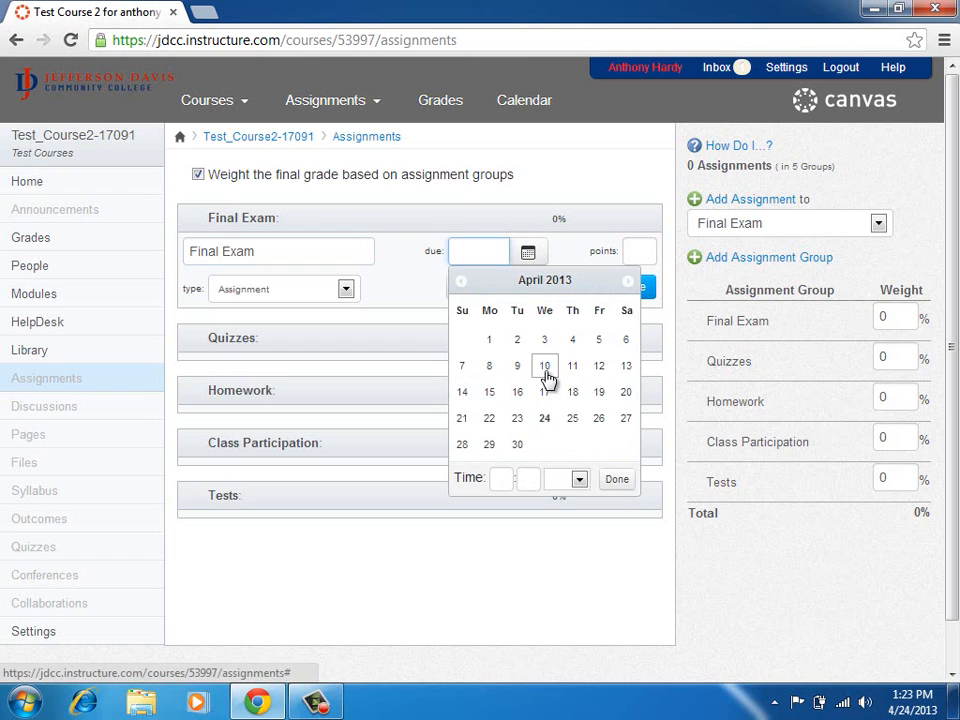
click(627, 281)
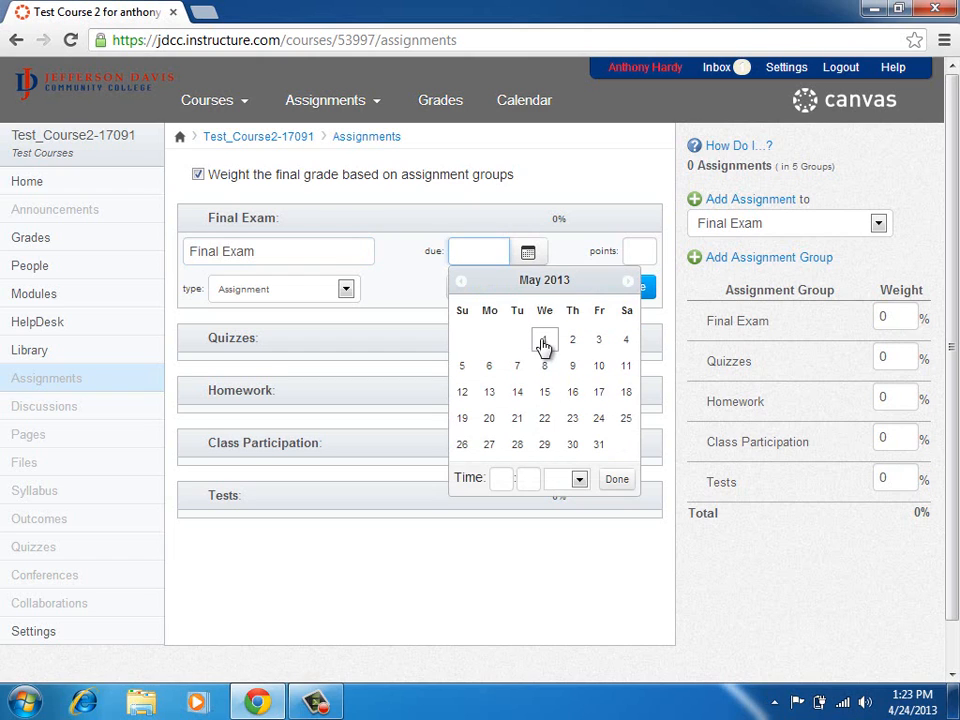
click(544, 340)
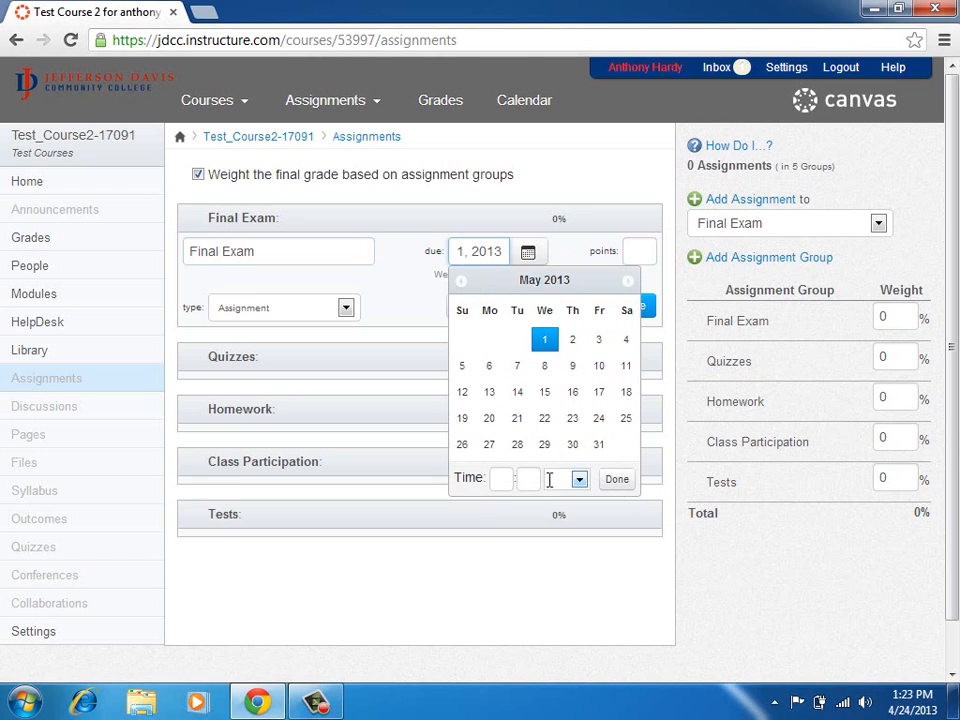
click(509, 479)
text(12)
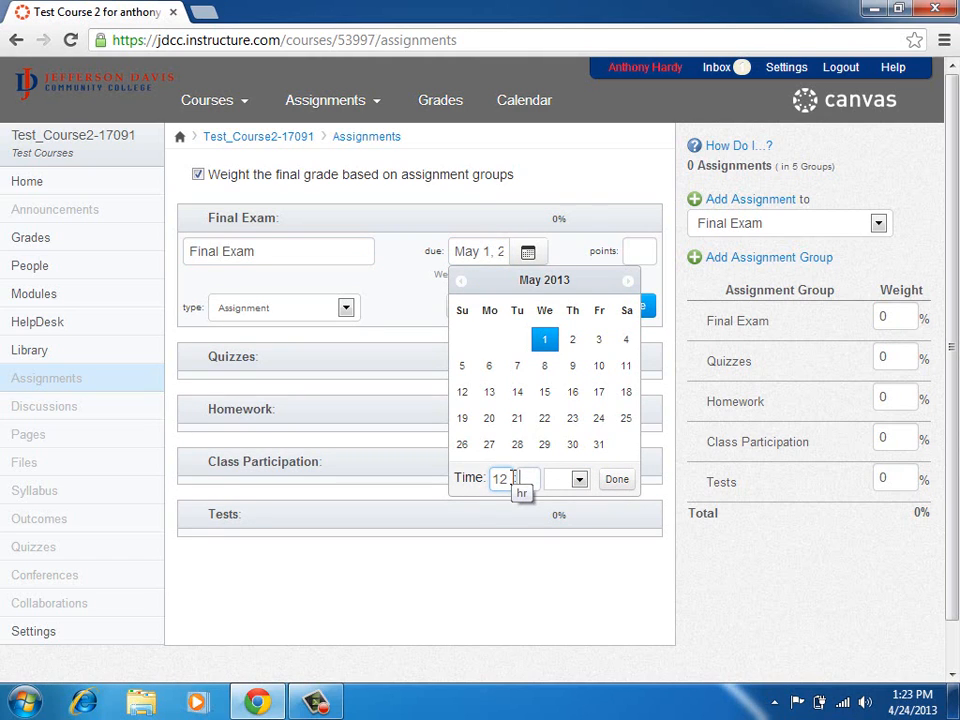
key(Tab)
text(00)
click(580, 480)
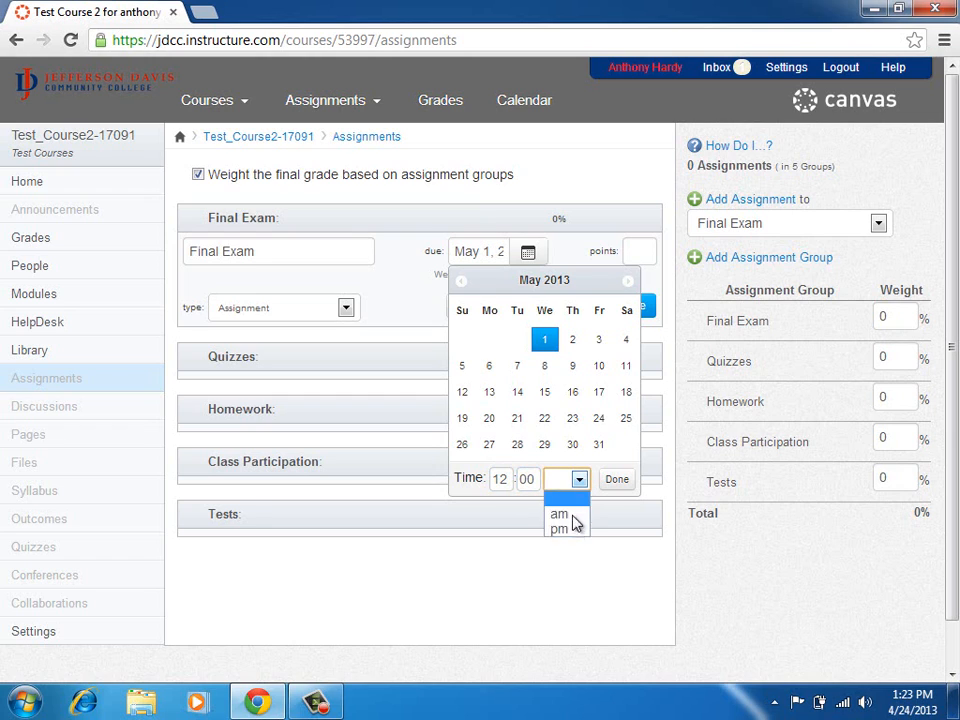
click(574, 521)
click(617, 480)
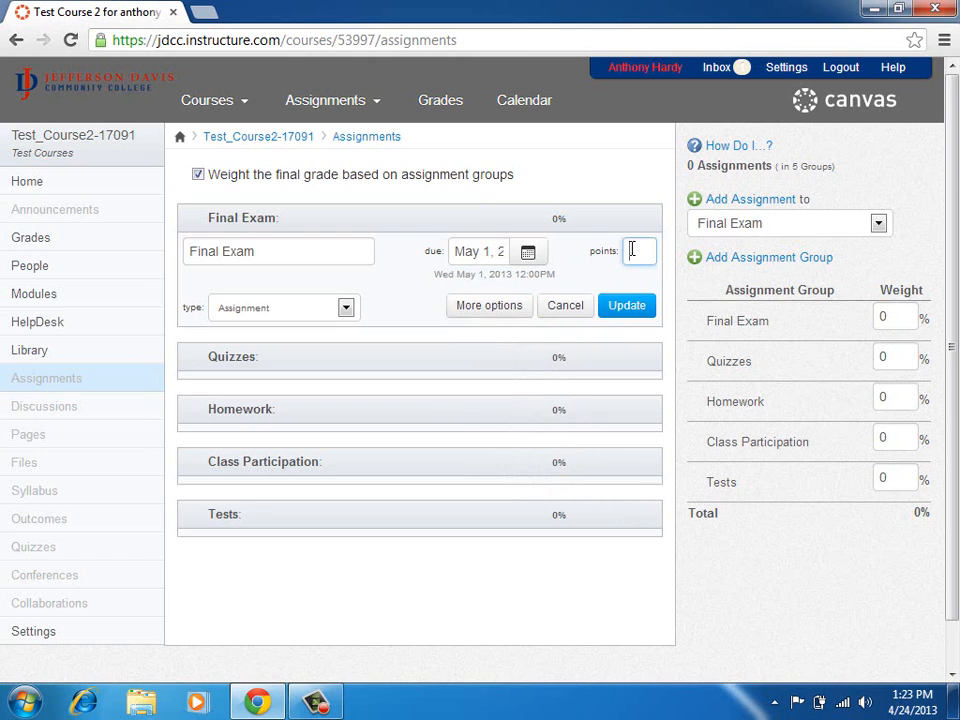
text(10)
click(630, 309)
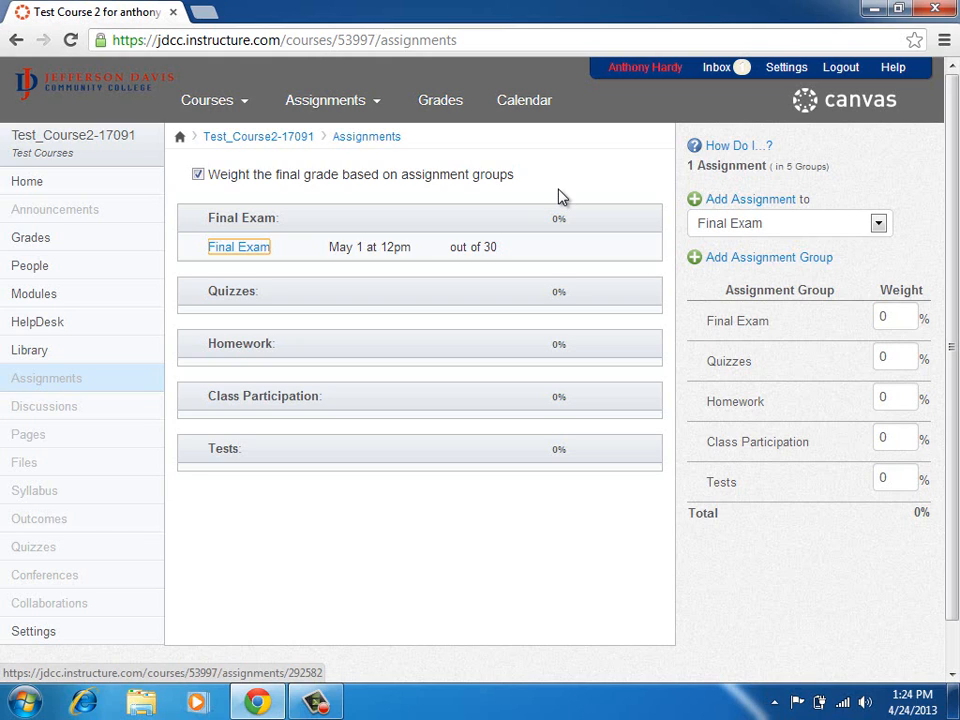
From the dashboard, add Test Course 1 and Test Course 2 to the course list, then open Test_Course2-17091.
click(104, 90)
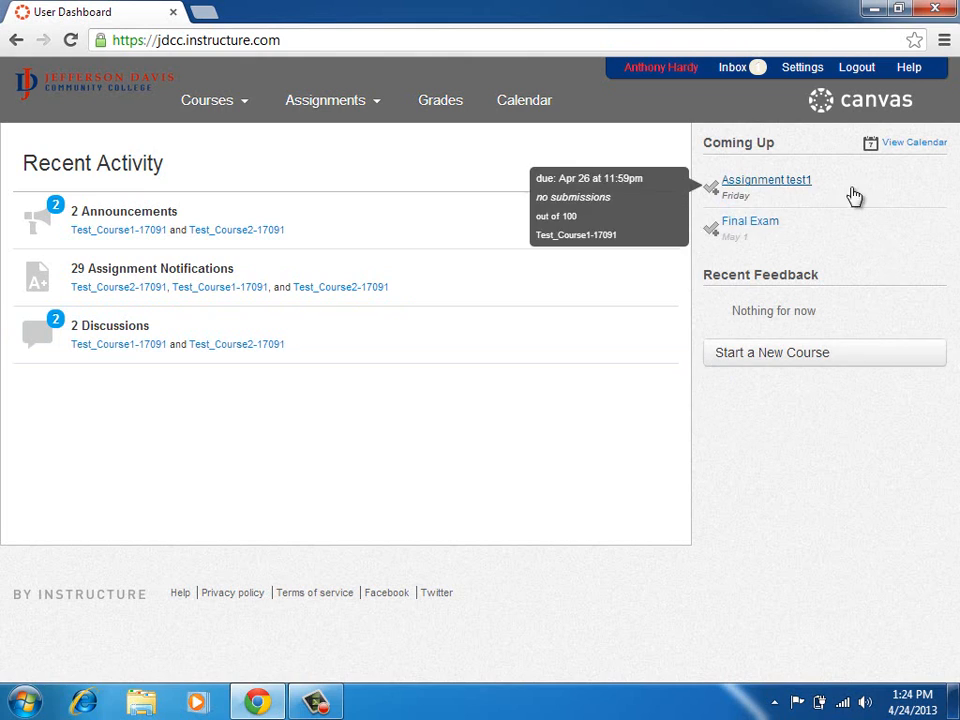
mouse_move(718, 231)
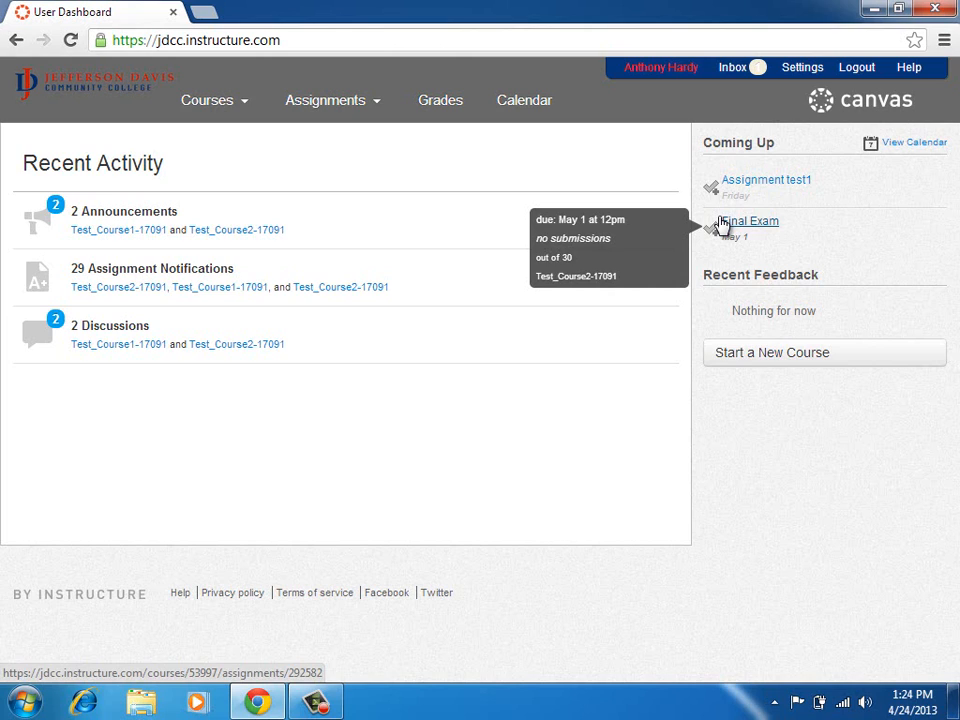
mouse_move(236, 102)
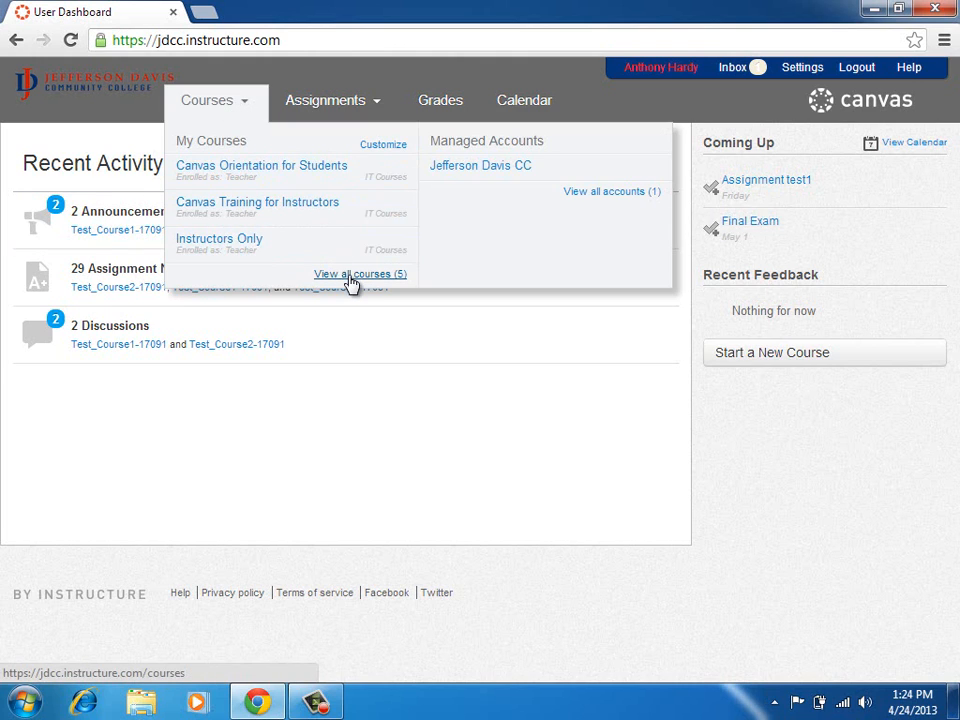
click(382, 145)
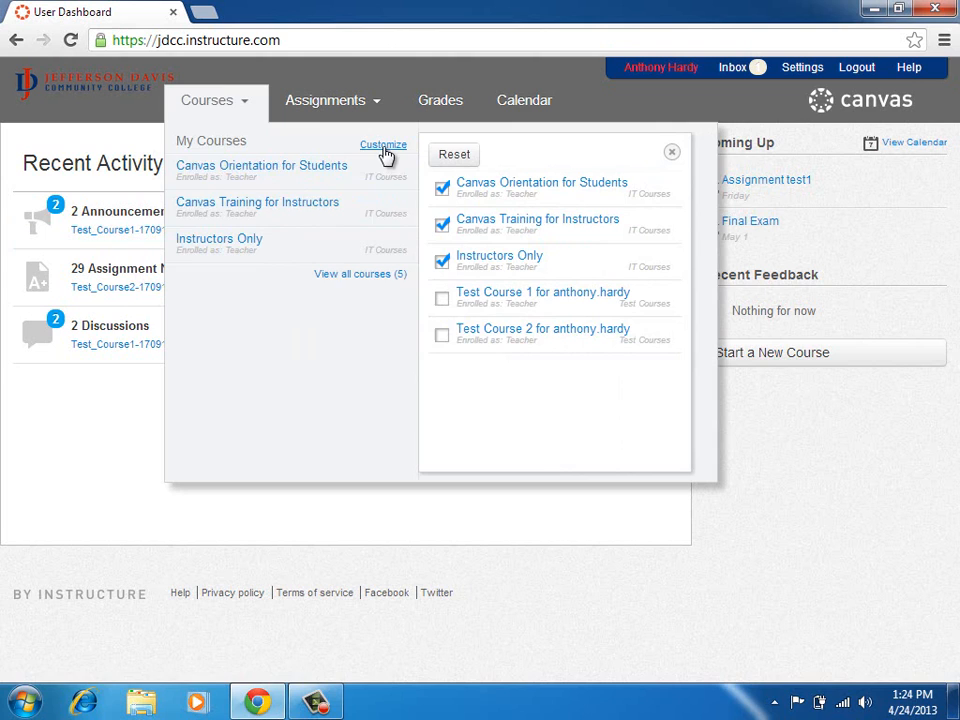
click(442, 300)
click(442, 336)
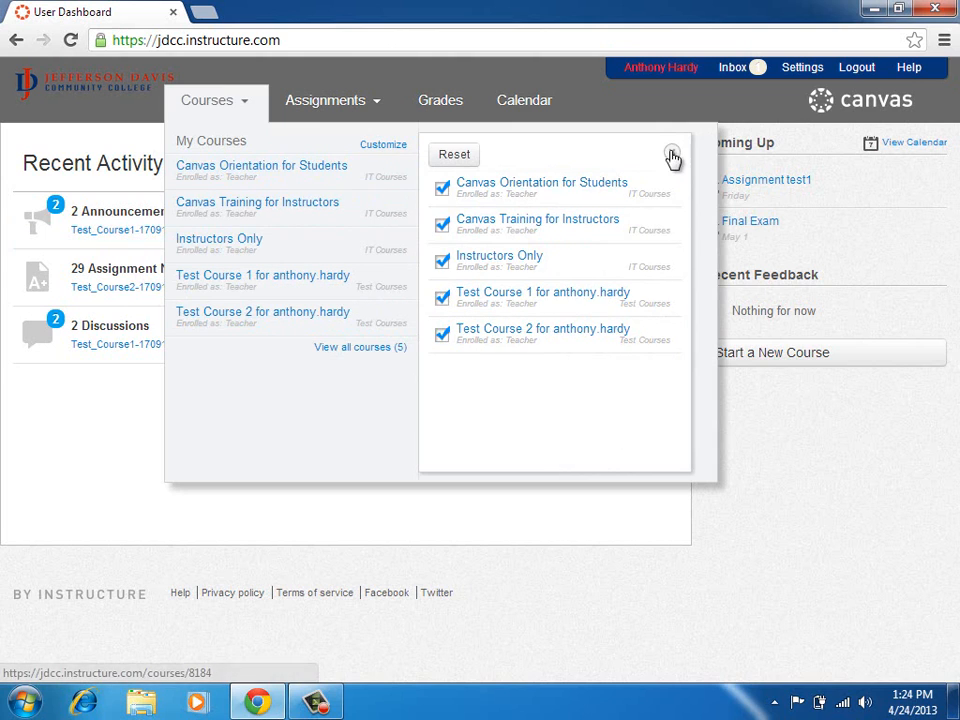
click(672, 157)
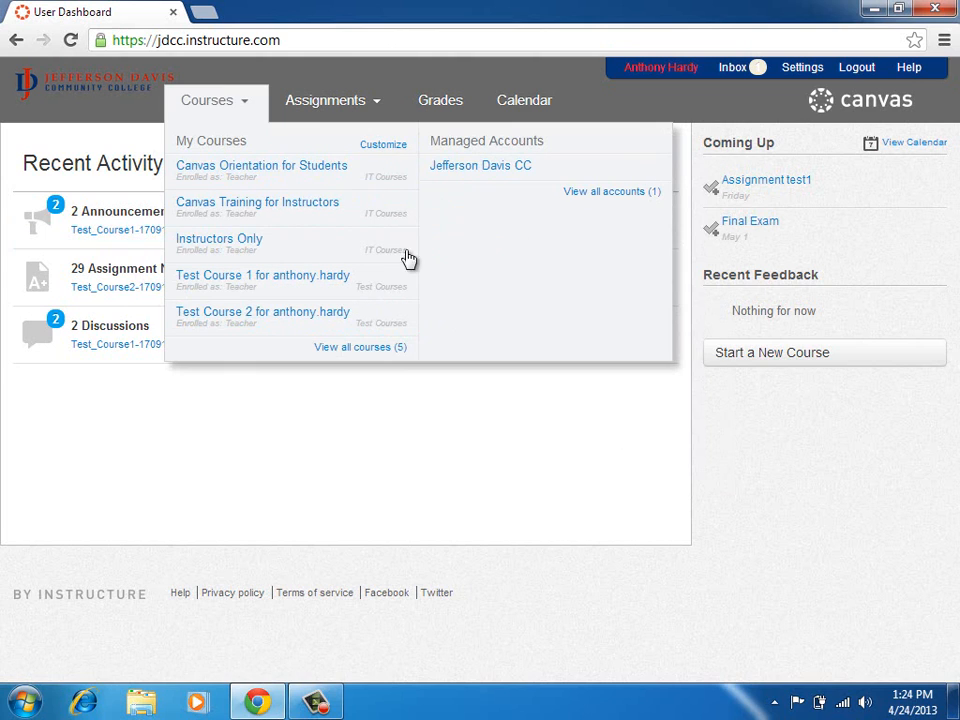
click(278, 314)
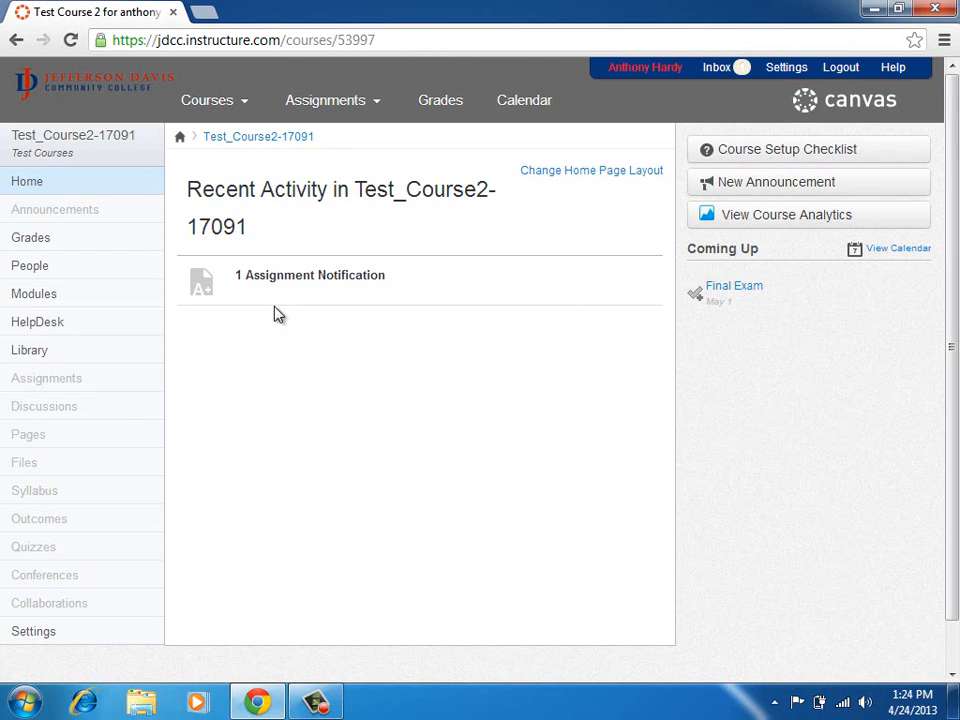
Return to the course's Assignments page and start a new quiz in the Quizzes group.
click(90, 297)
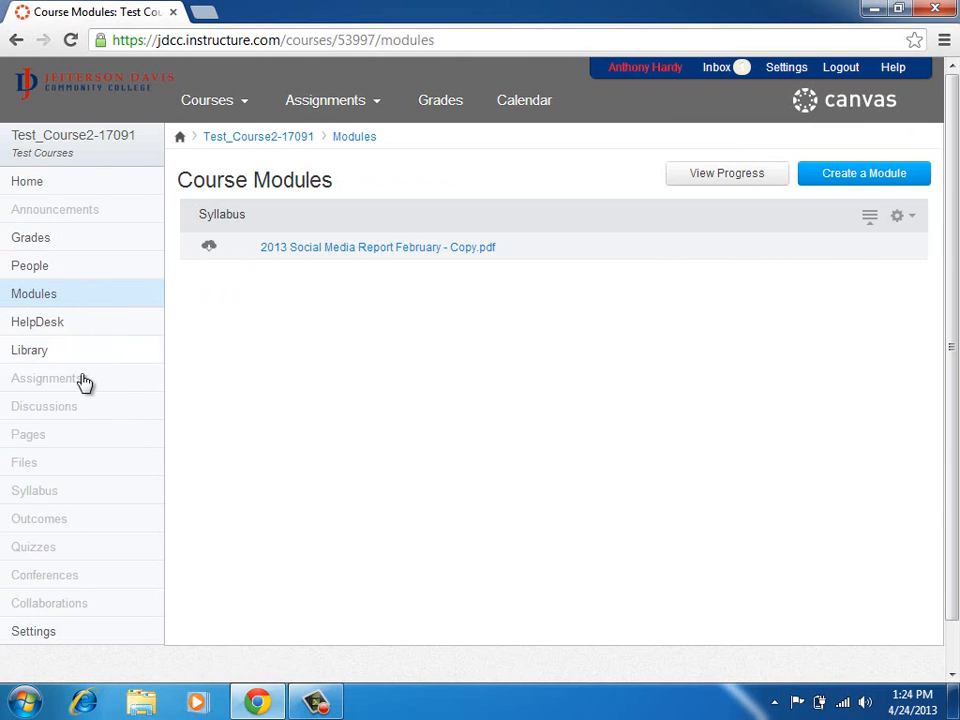
click(81, 386)
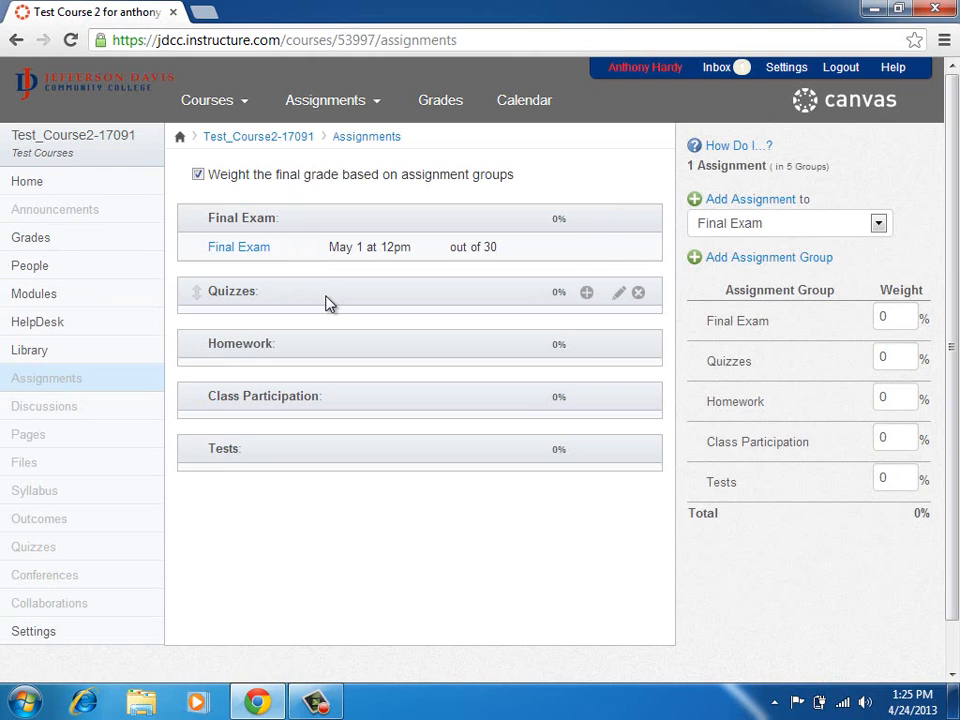
click(587, 293)
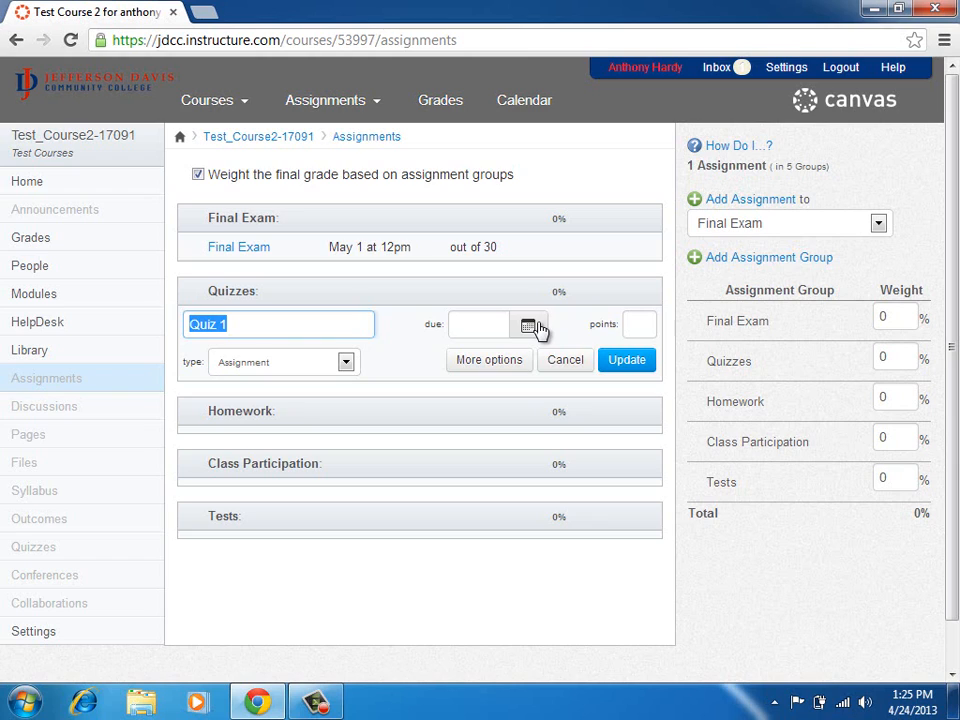
Give Quiz 1 20 points and save it in the Quizzes group.
click(628, 324)
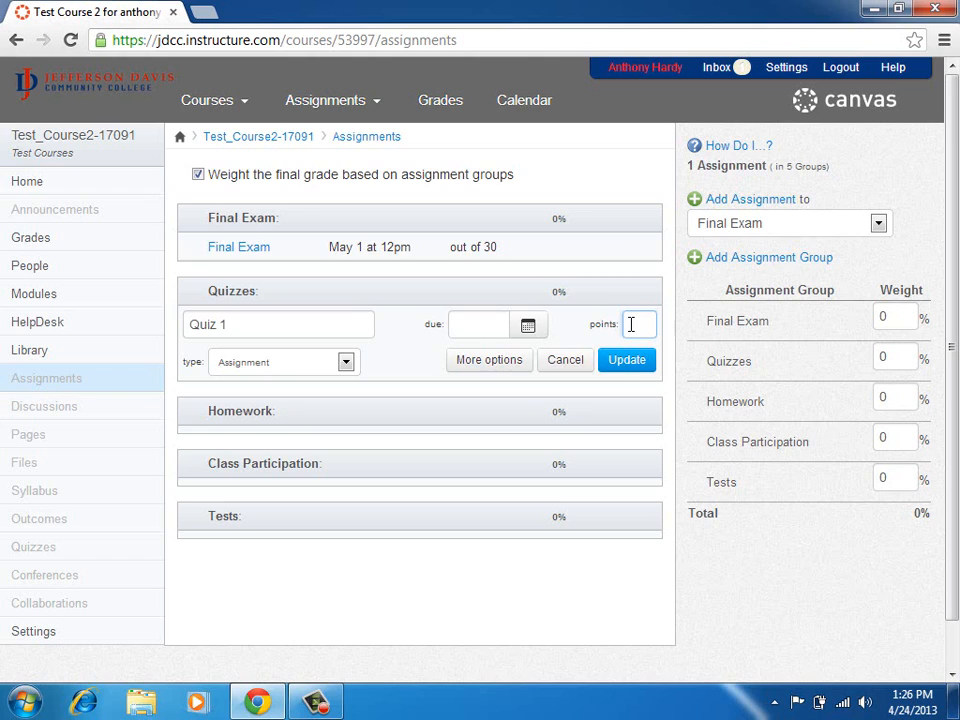
text(30)
click(634, 365)
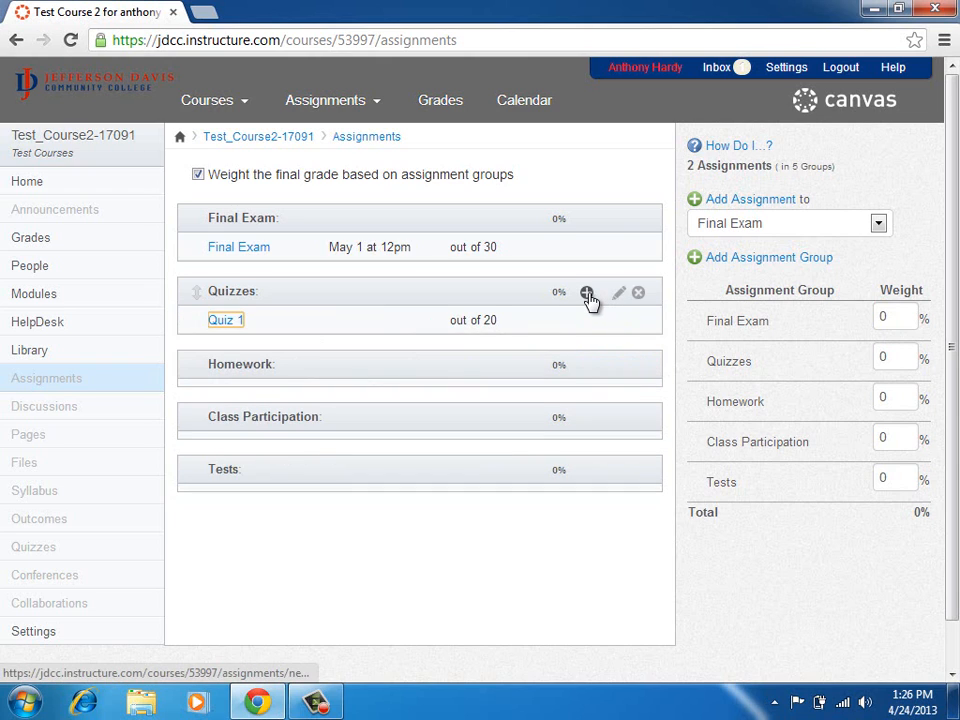
Add Quiz 2 and Quiz 3 to the Quizzes group, each worth 20 points.
click(587, 294)
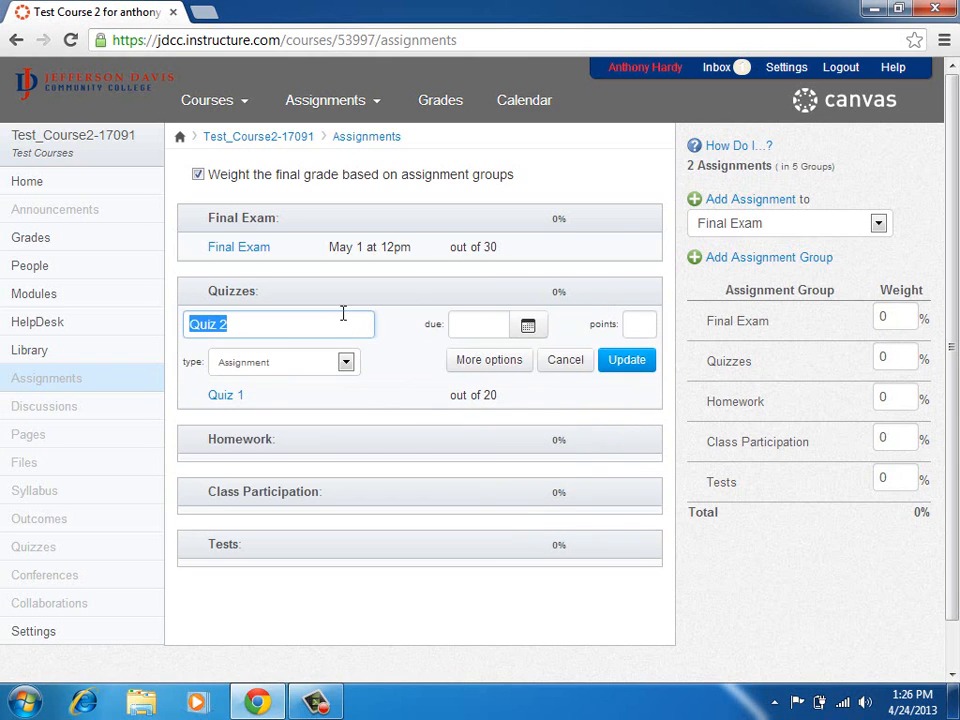
click(640, 321)
text(20)
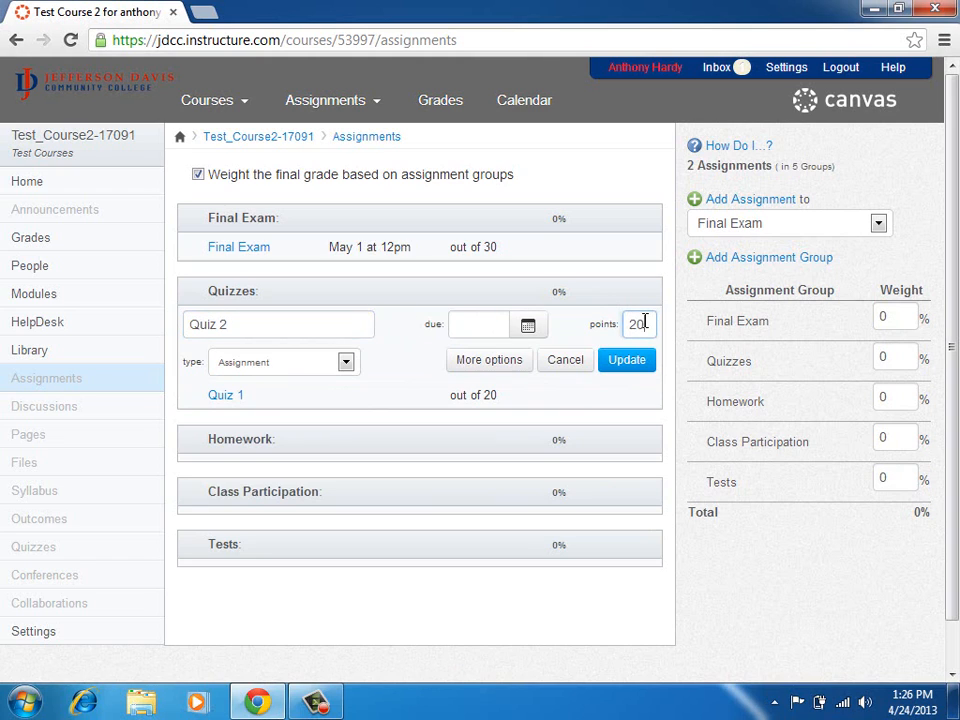
click(634, 361)
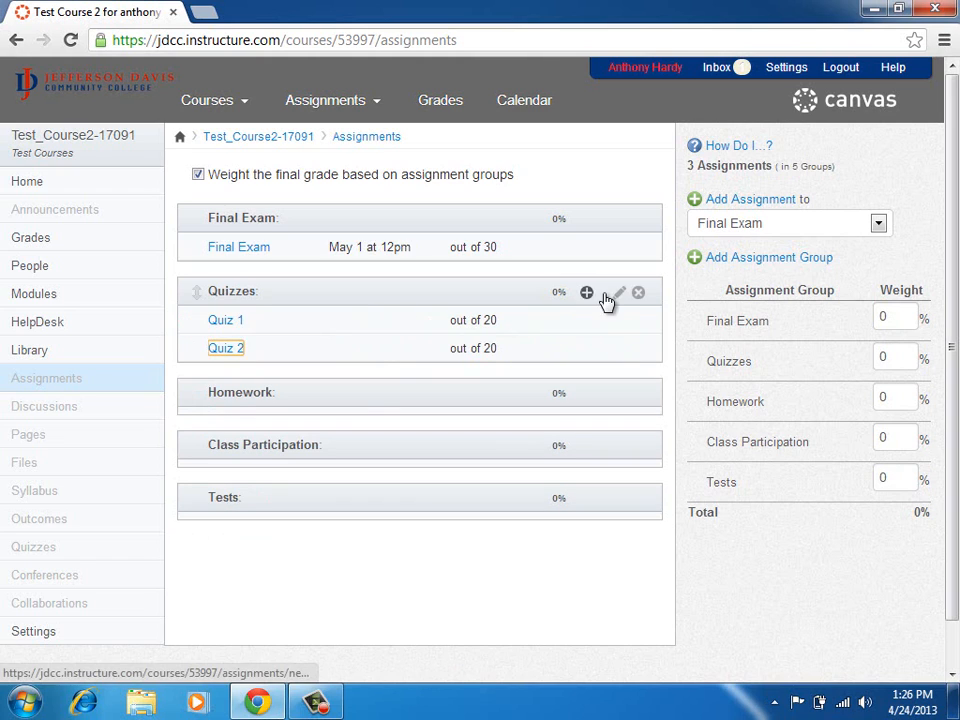
click(587, 294)
click(634, 325)
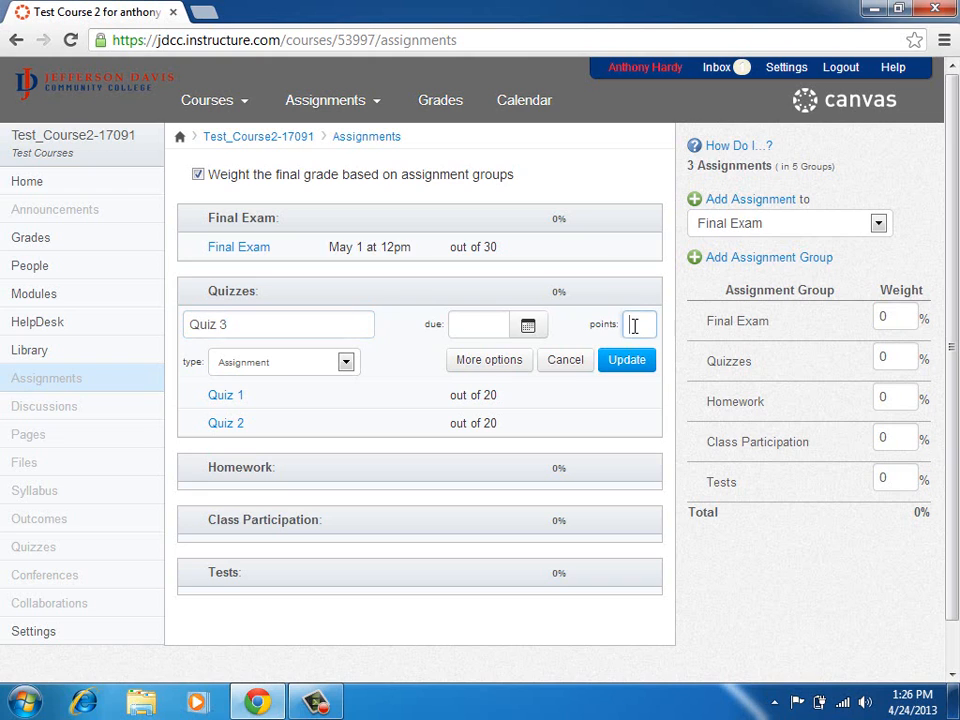
text(20)
click(632, 363)
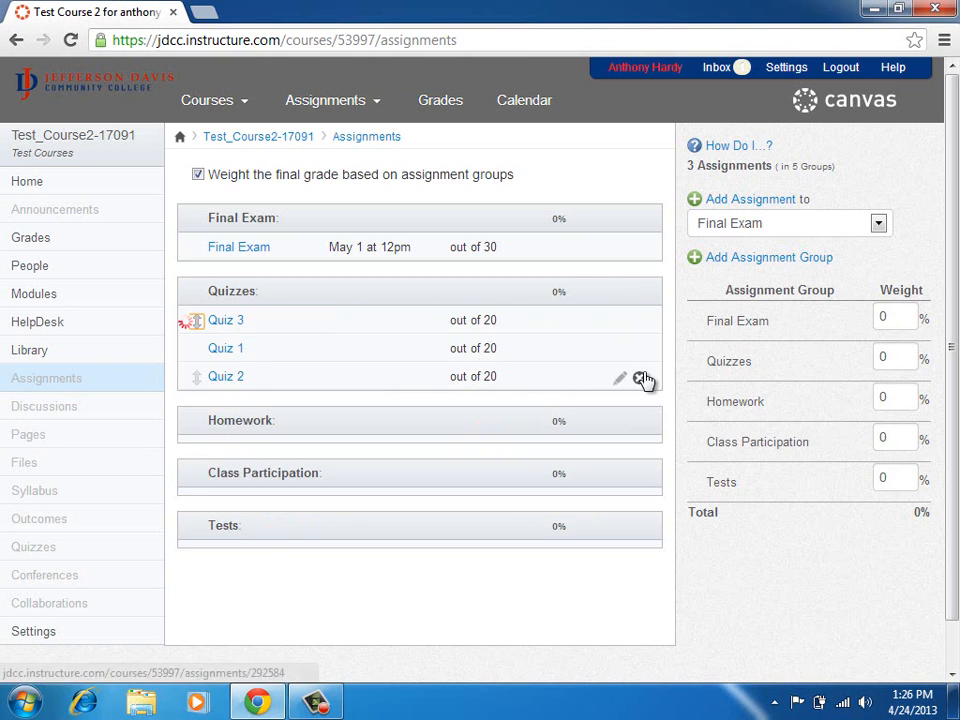
Add Quiz 4 and Quiz 5 to the Quizzes group, each worth 20 points.
click(589, 294)
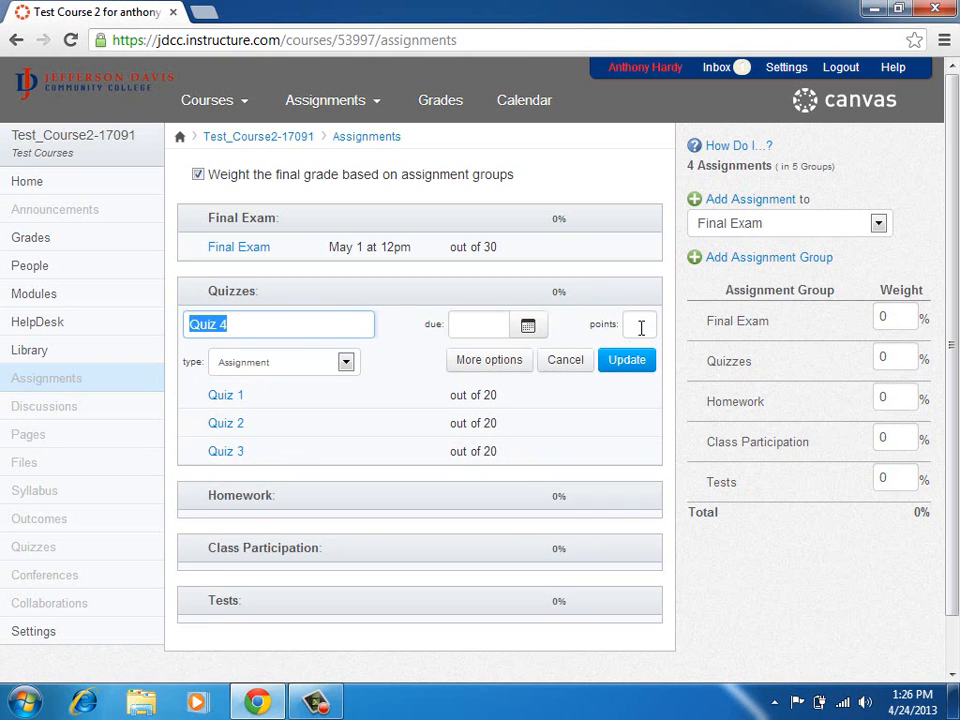
click(639, 325)
text(20)
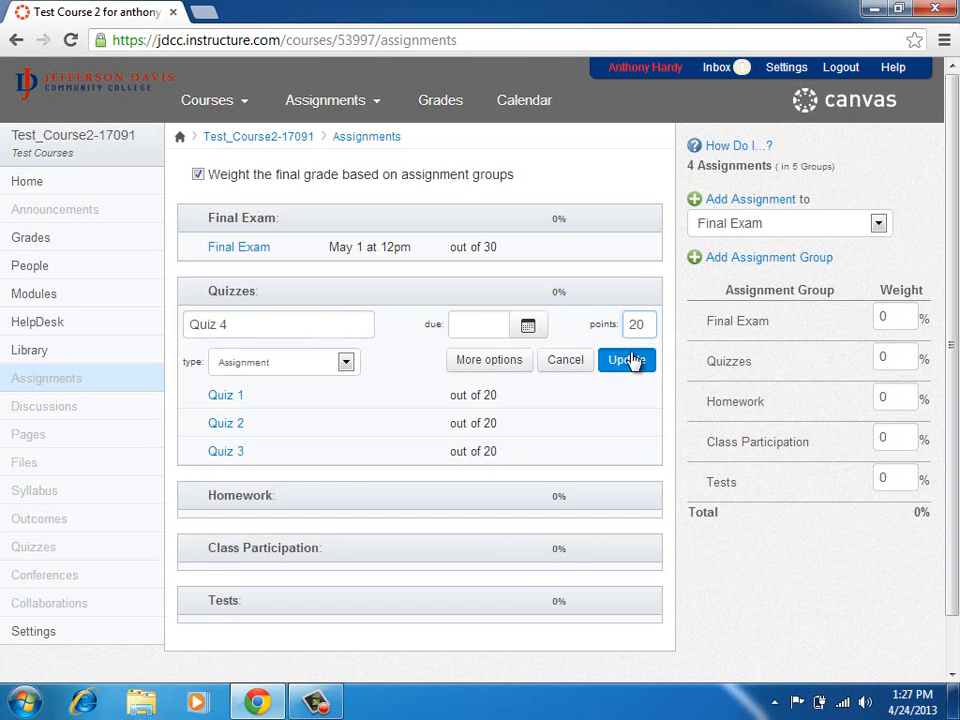
click(627, 360)
click(589, 295)
click(631, 323)
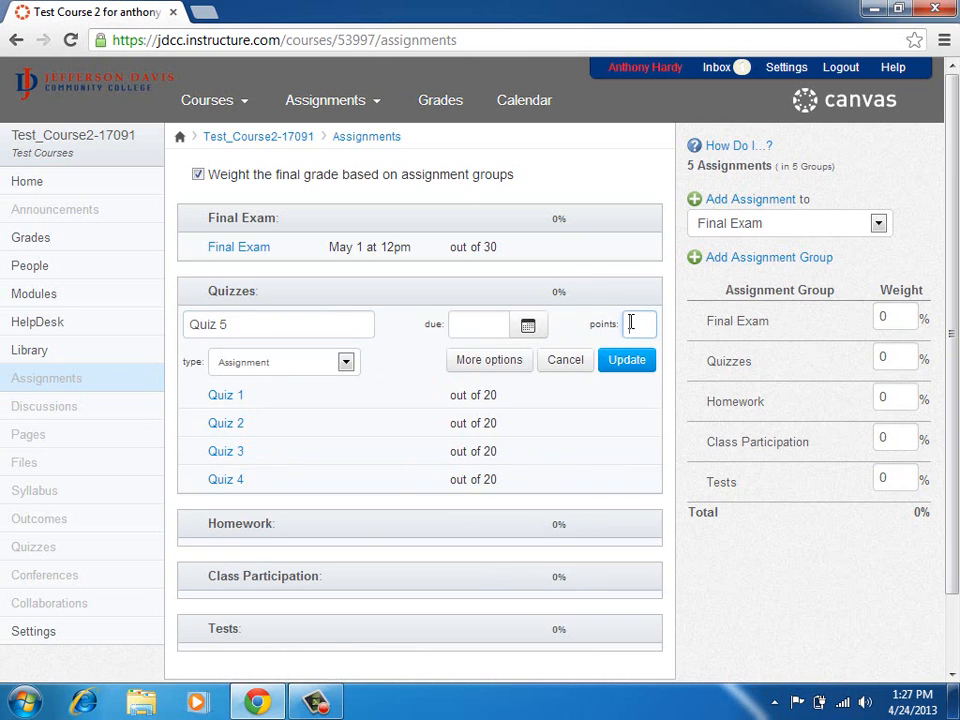
text(20)
click(627, 360)
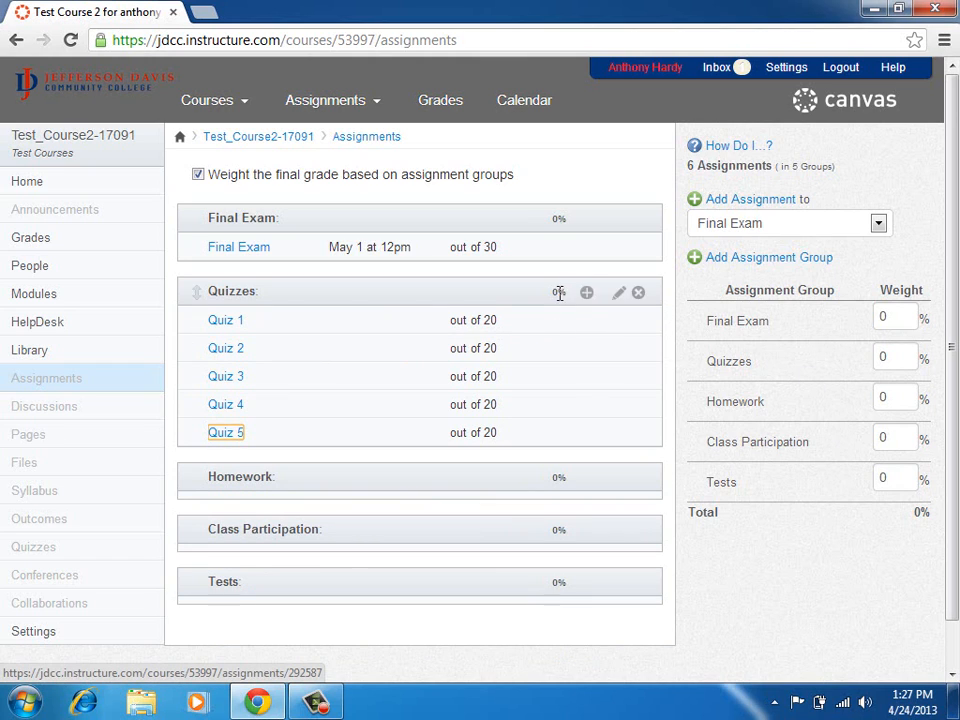
Weight the Final Exam and Quizzes groups at 30% each and Homework at 20%.
click(898, 316)
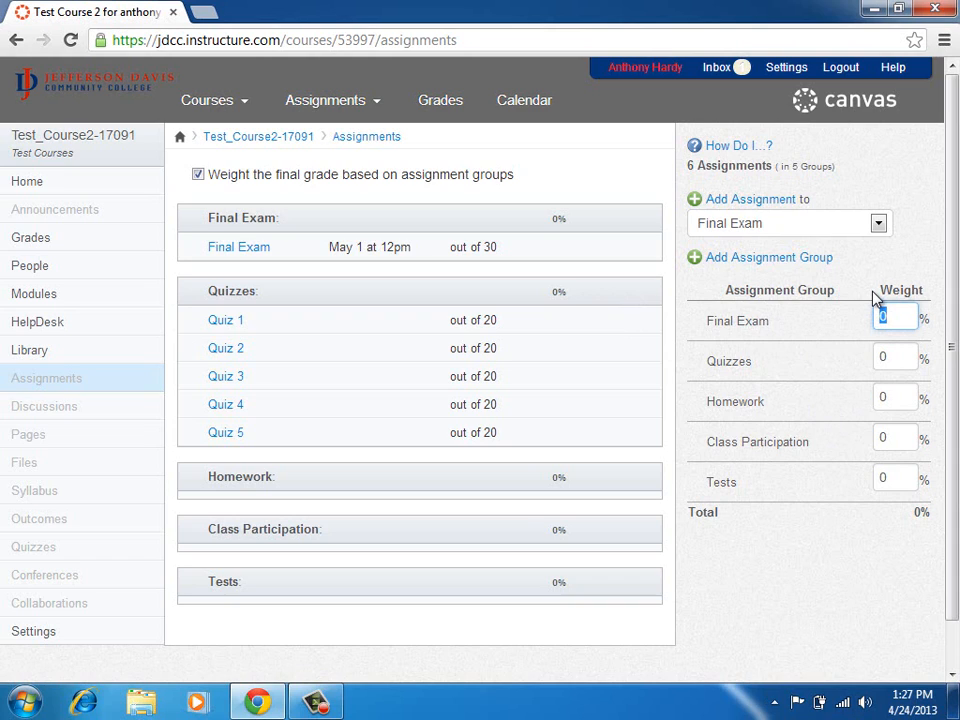
text(3)
key(Tab)
text(30)
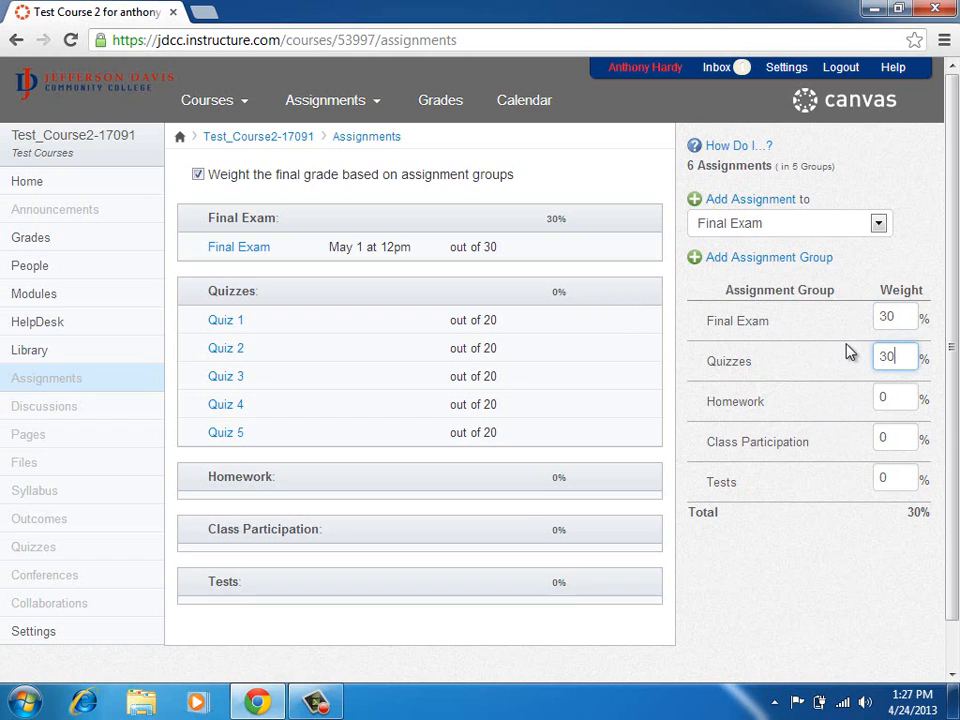
click(896, 395)
text(20)
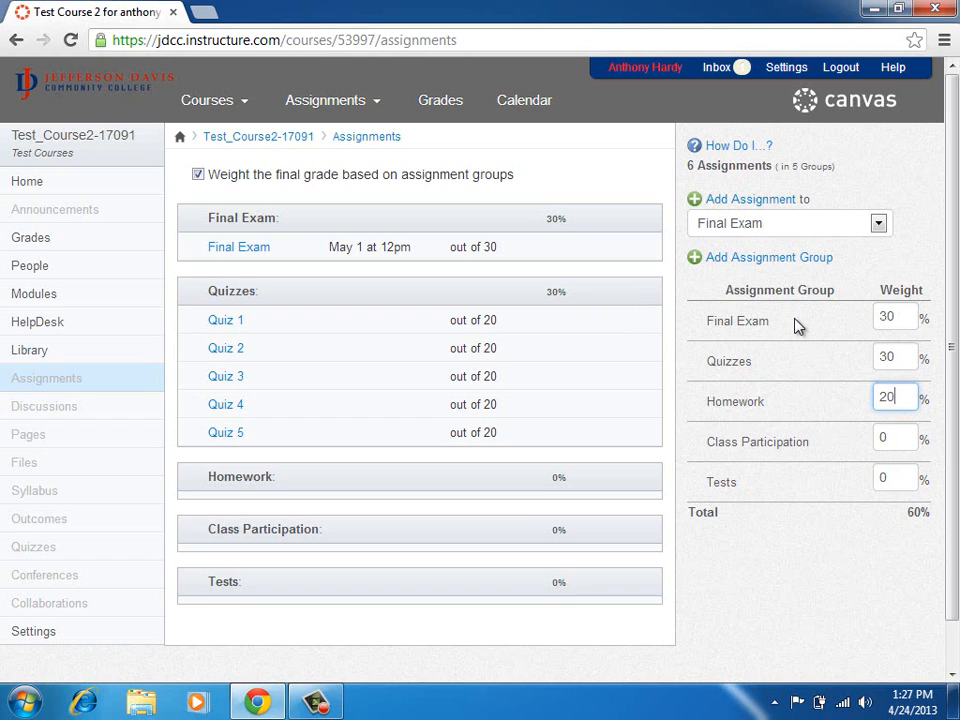
click(895, 438)
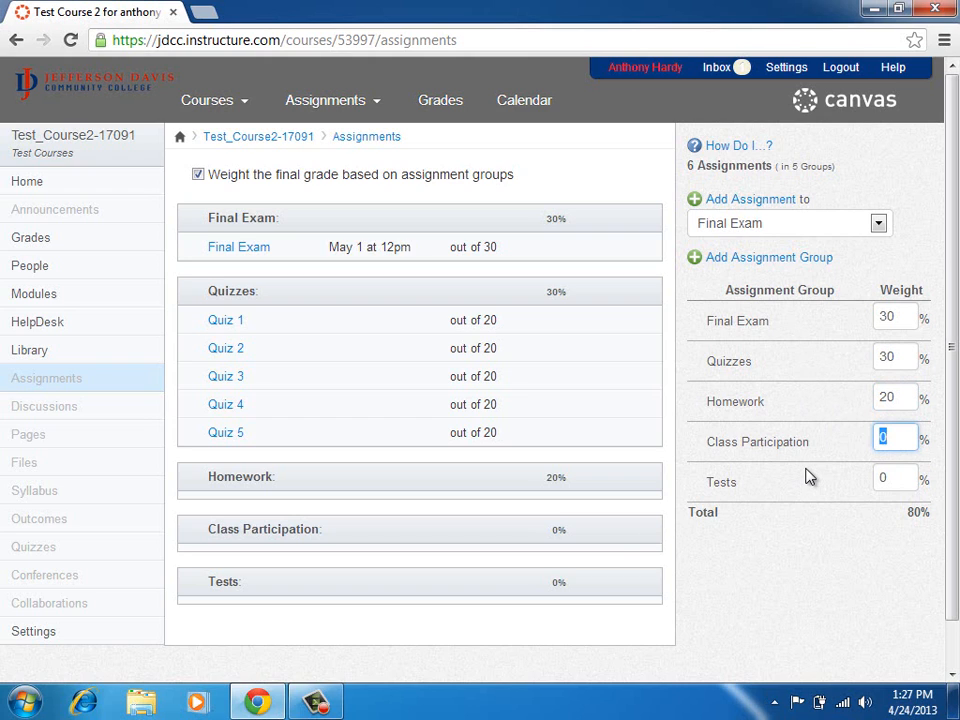
mouse_move(621, 591)
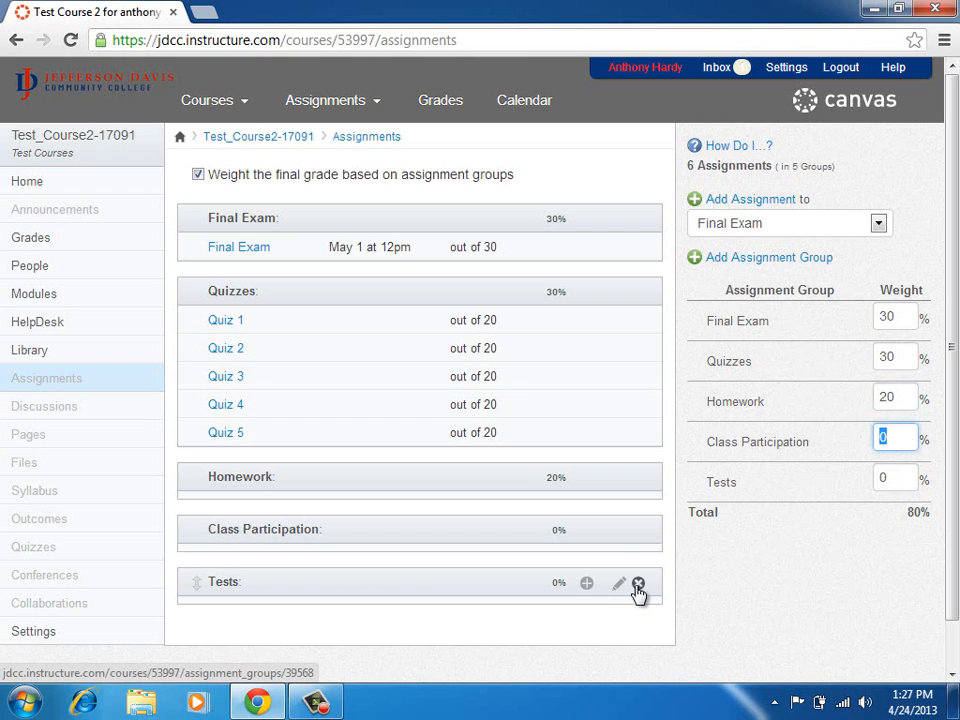
Delete the Tests assignment group and set the Class Participation weight to 20%.
click(638, 584)
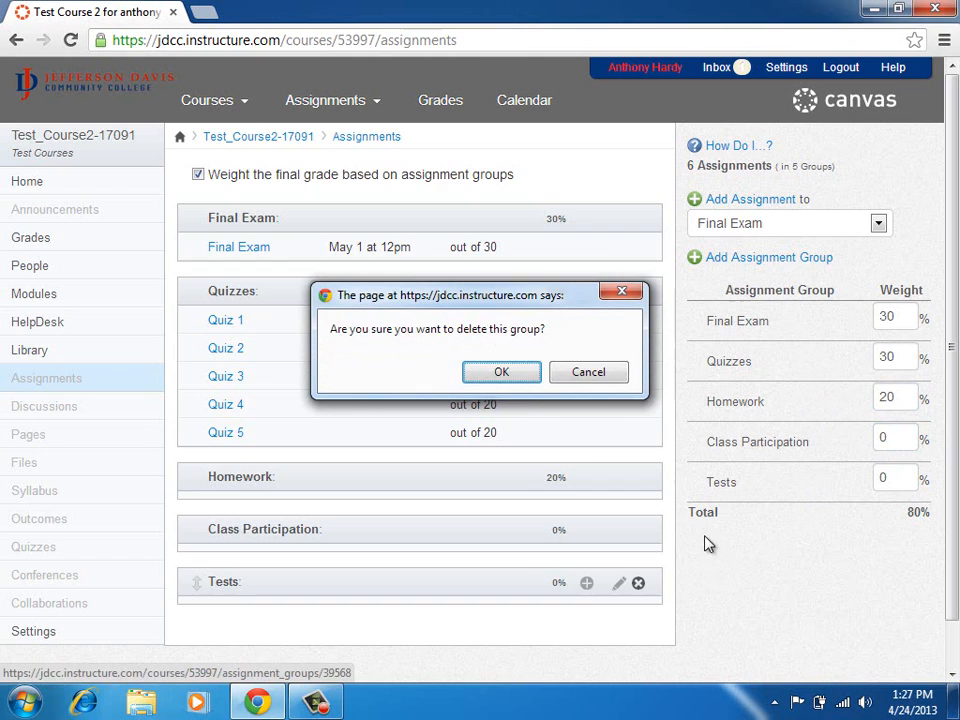
click(506, 373)
drag(896, 441, 799, 407)
text(20)
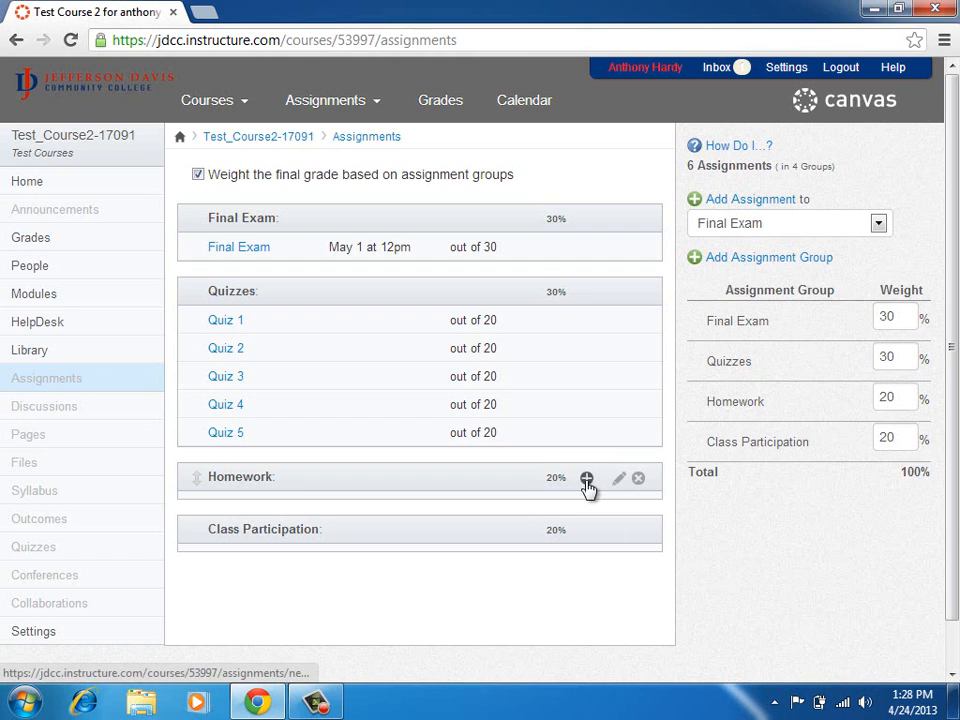
Create Homework 1, Homework 2 and Homework 3 in the Homework group, each out of 5 points.
click(587, 480)
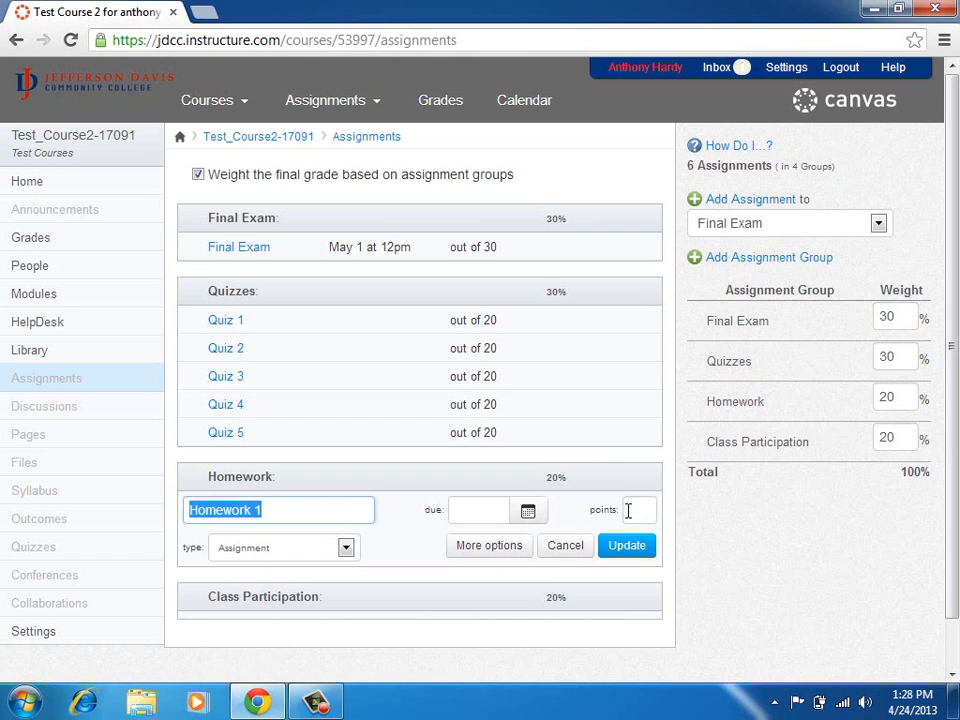
click(632, 509)
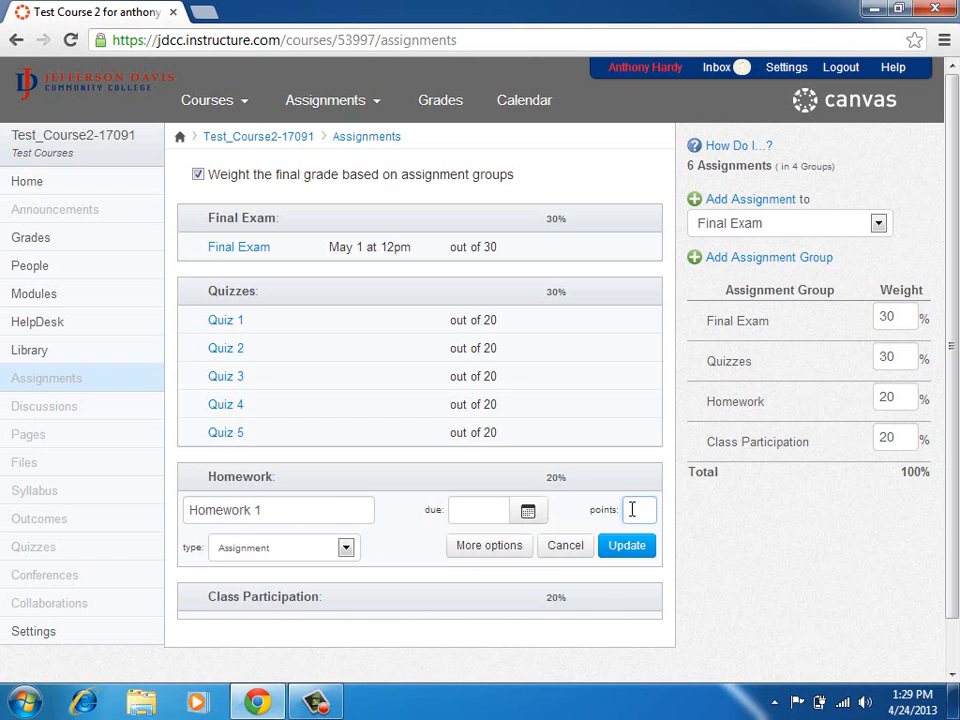
text(5)
click(627, 545)
click(588, 479)
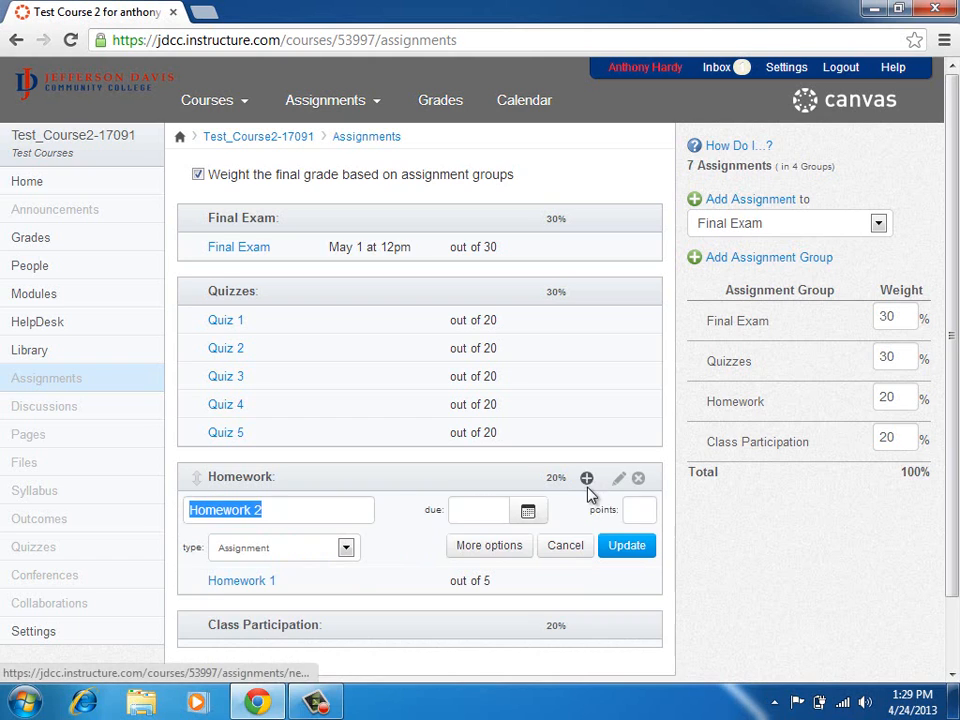
click(633, 511)
click(624, 548)
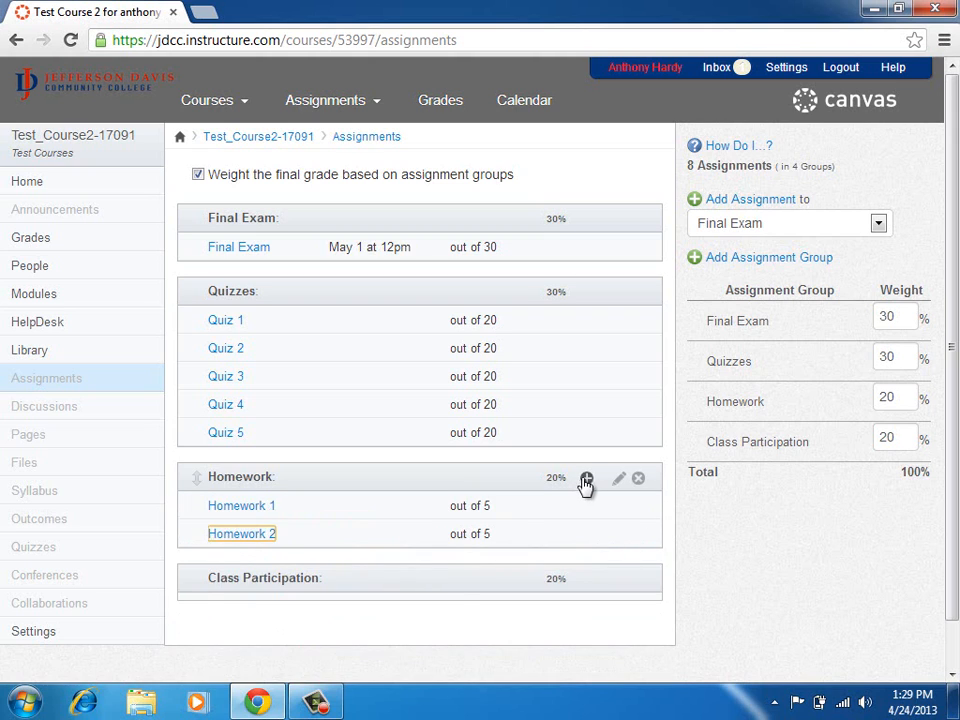
click(585, 478)
click(629, 511)
text(5)
click(627, 548)
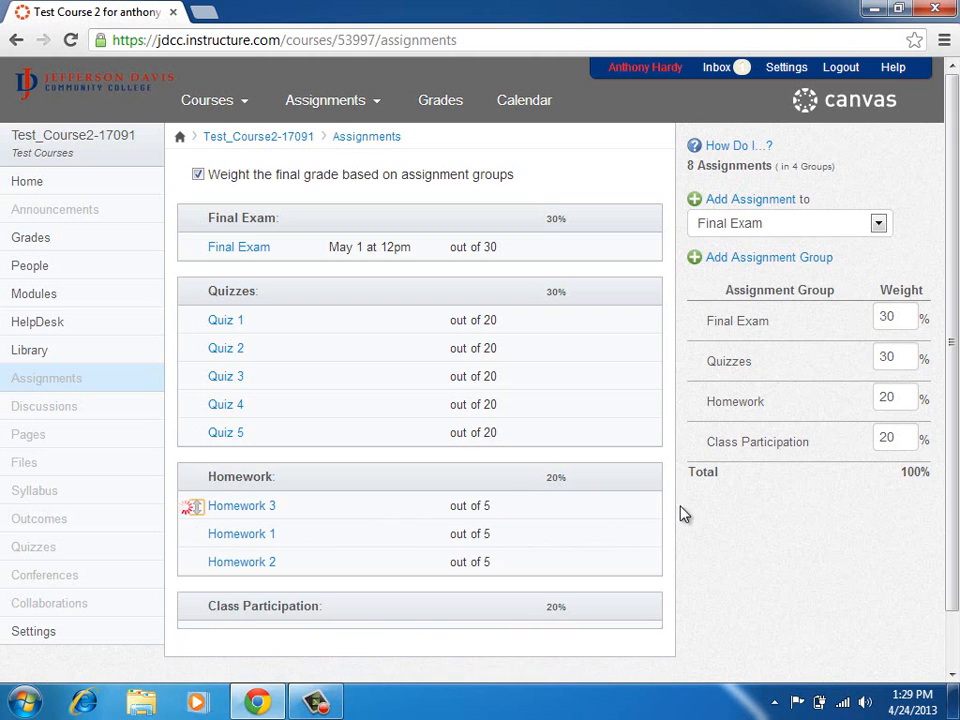
scroll(677, 508, down, 1)
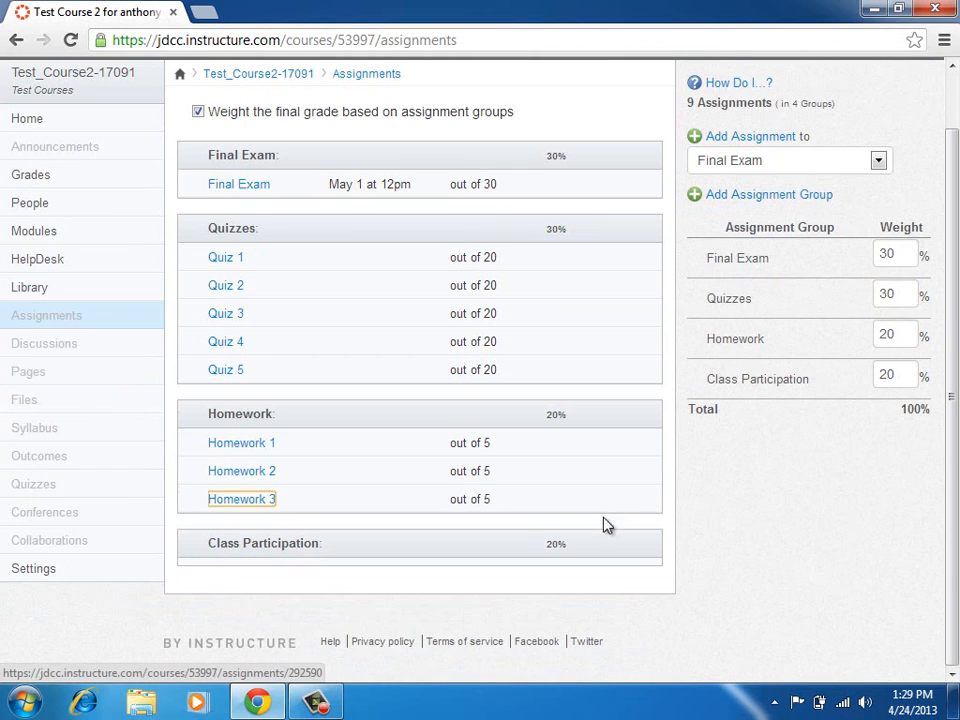
Add Class Participation 1 and 2 to the Class Participation group, each out of 100 points.
click(588, 546)
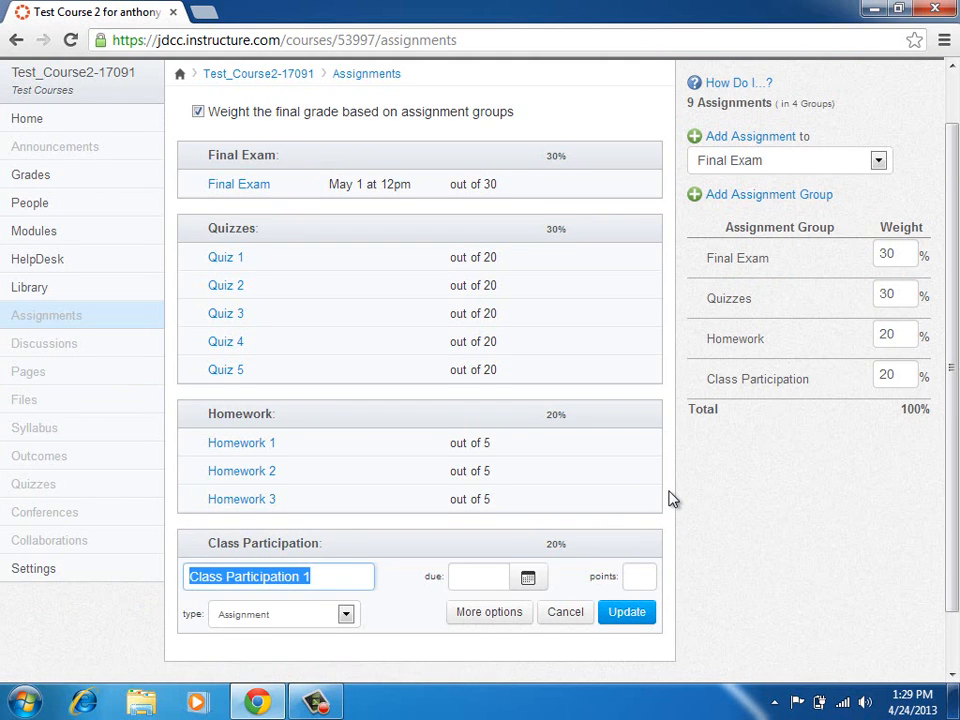
scroll(669, 499, down, 1)
click(643, 505)
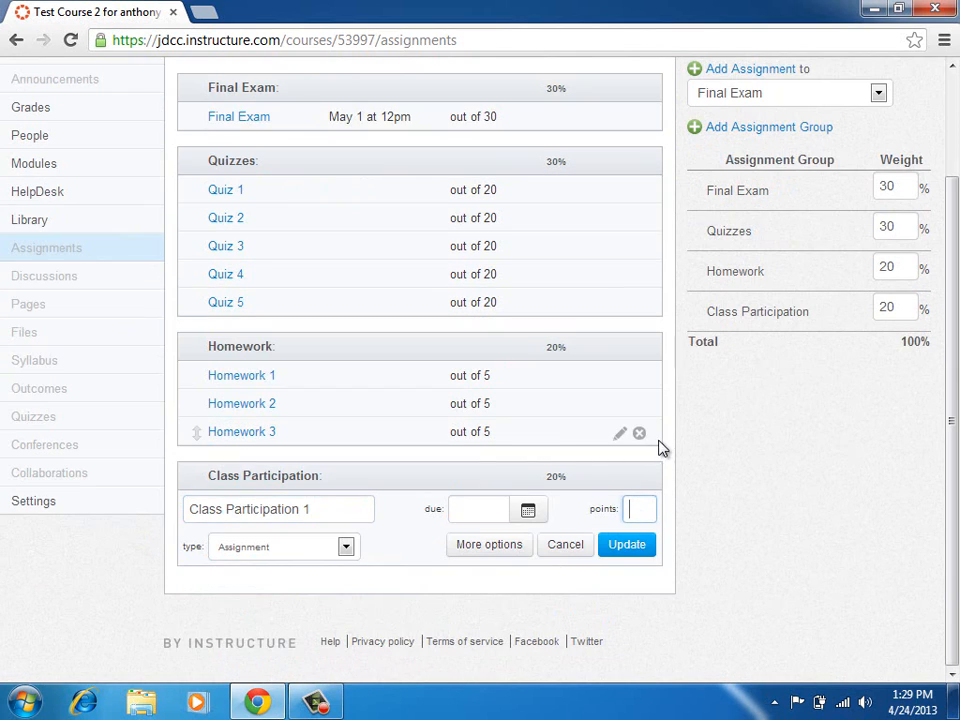
text(100)
click(648, 549)
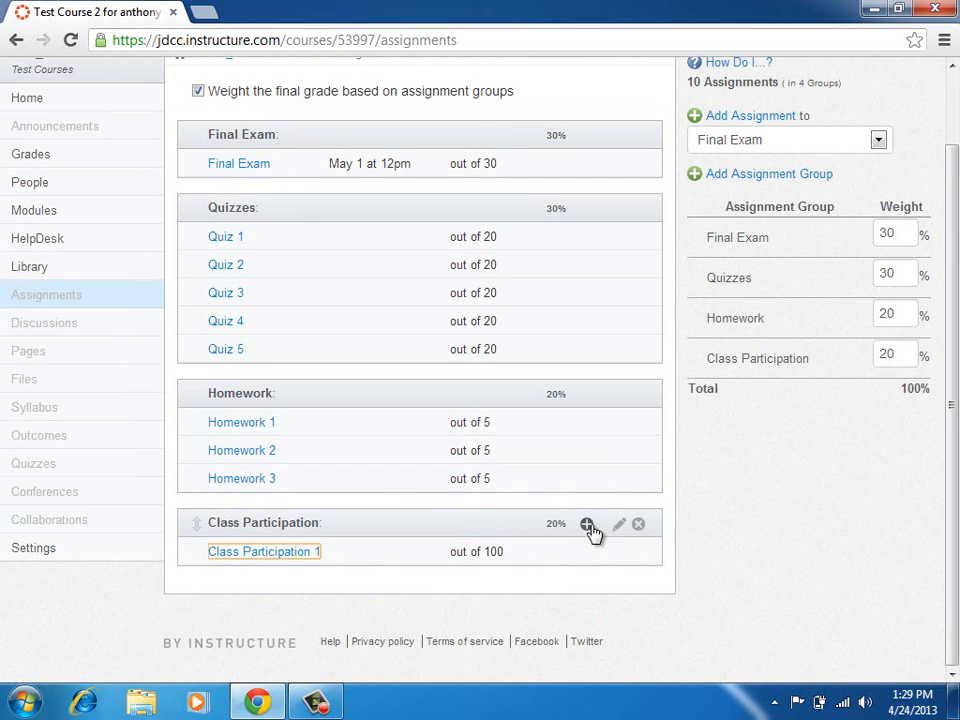
click(587, 524)
click(643, 556)
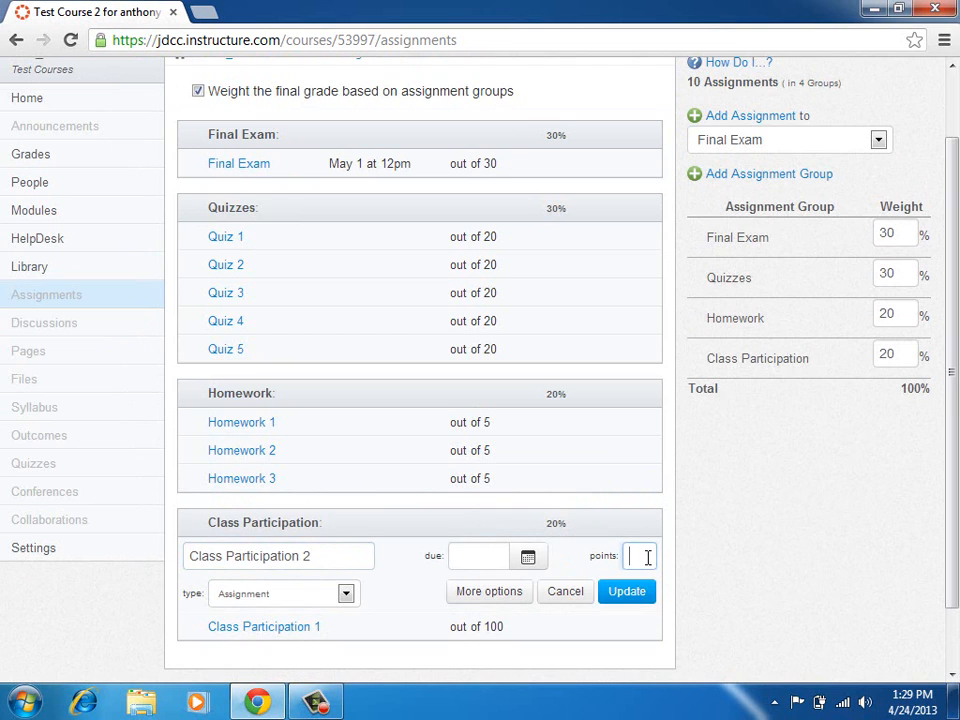
text(100)
key(Return)
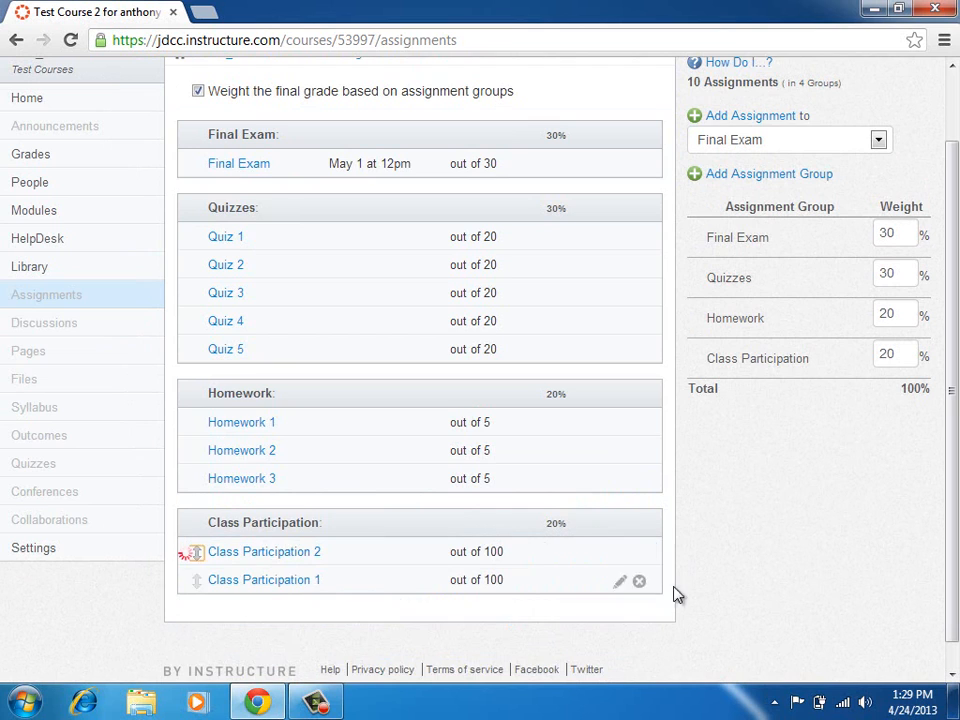
Add Class Participation 3 and 4, each also worth 100 points.
click(587, 524)
click(639, 555)
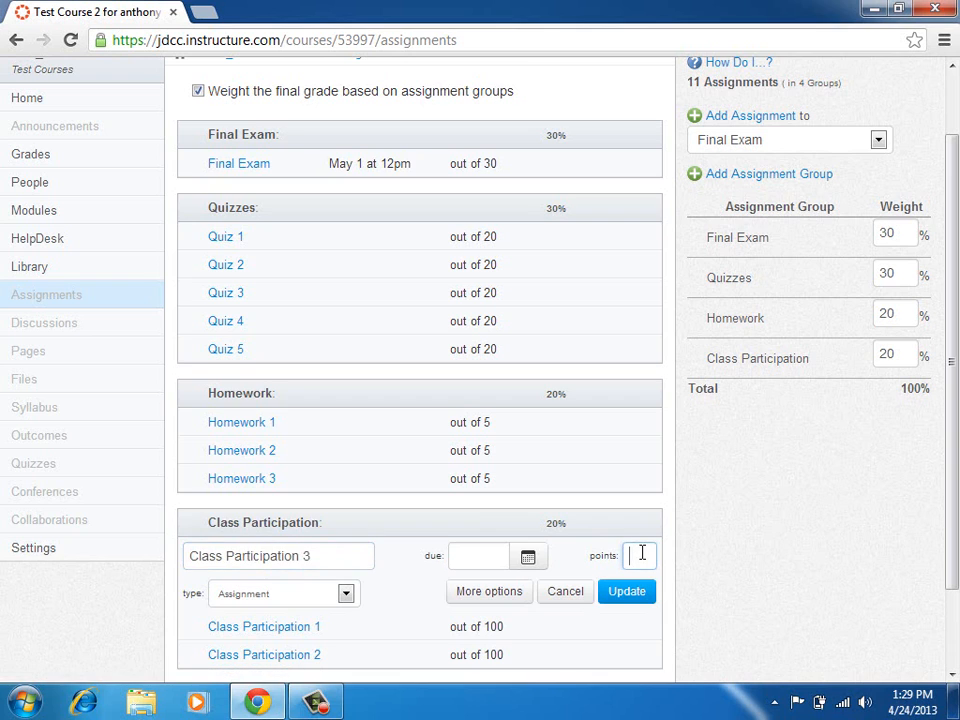
text(100)
key(Return)
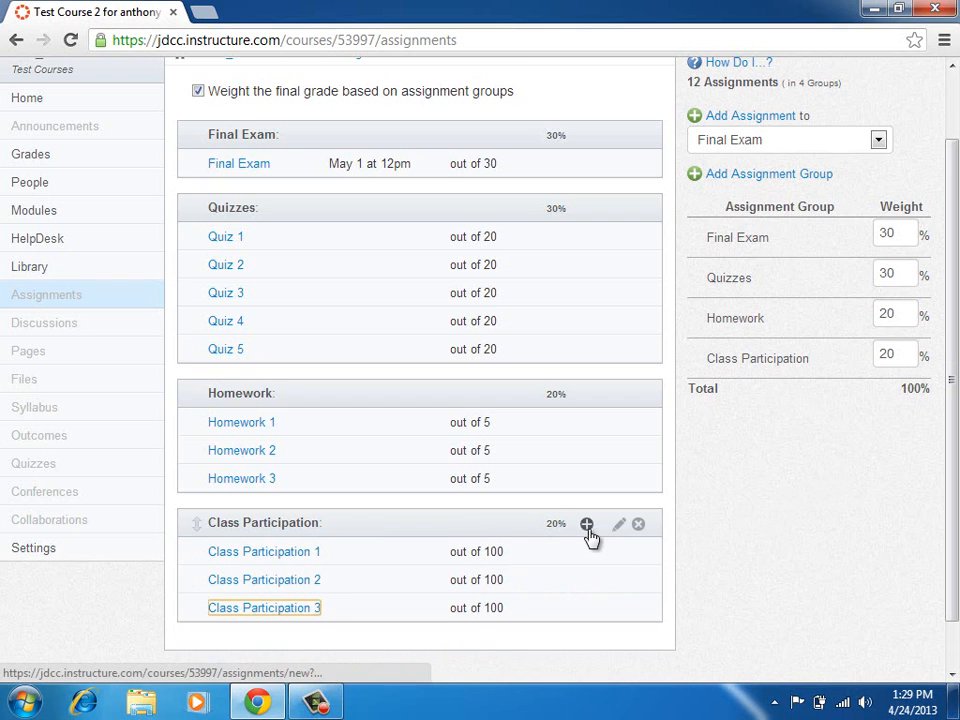
click(587, 524)
click(648, 556)
text(100)
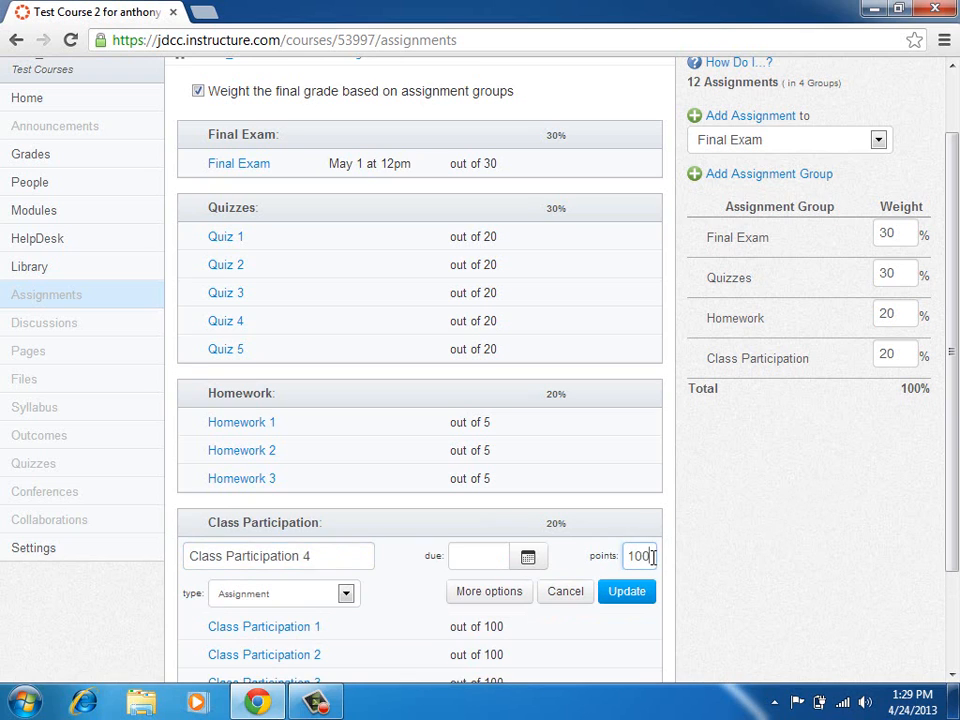
click(650, 590)
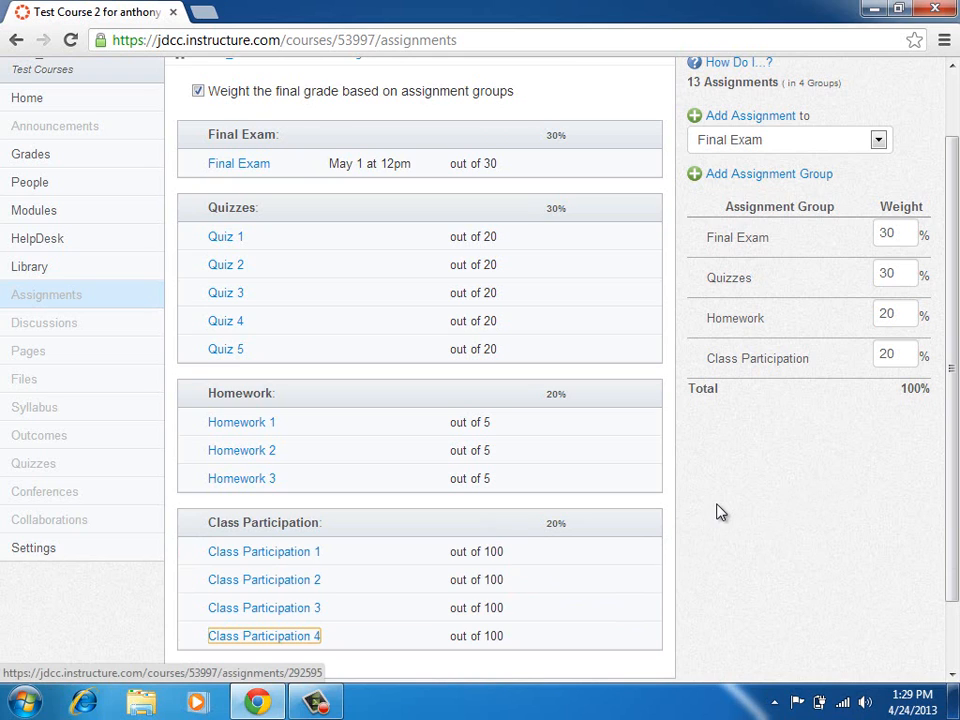
Open the Final Exam assignment and highlight its 'Nothing' submission setting.
click(230, 176)
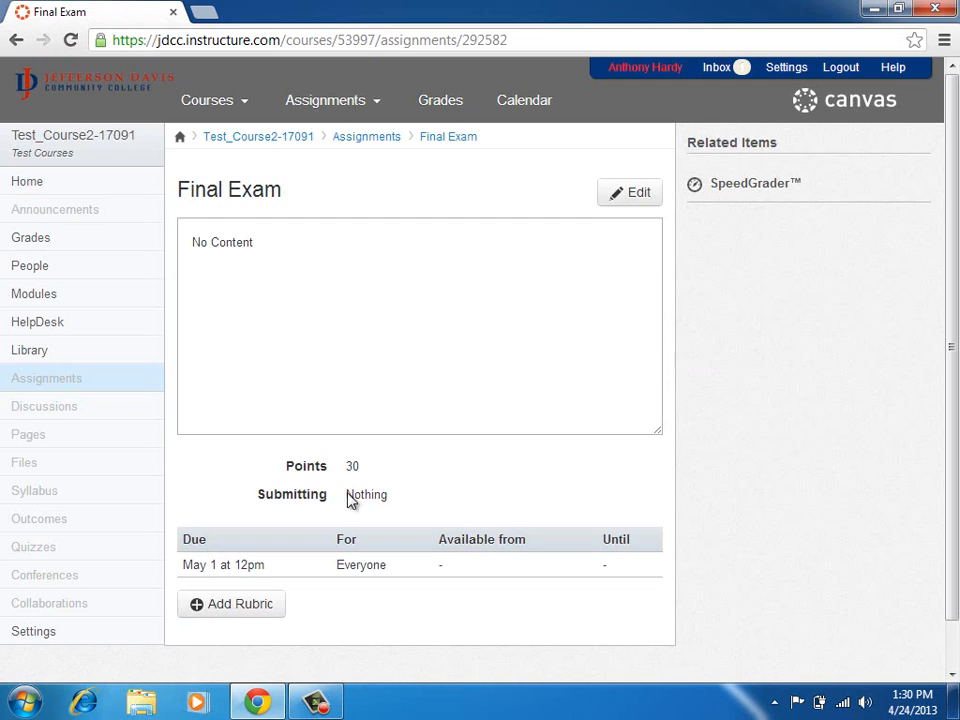
drag(347, 494, 388, 493)
Confirm the Final Exam's submission type stays No Submission, then return to the Assignments list.
click(390, 493)
click(630, 192)
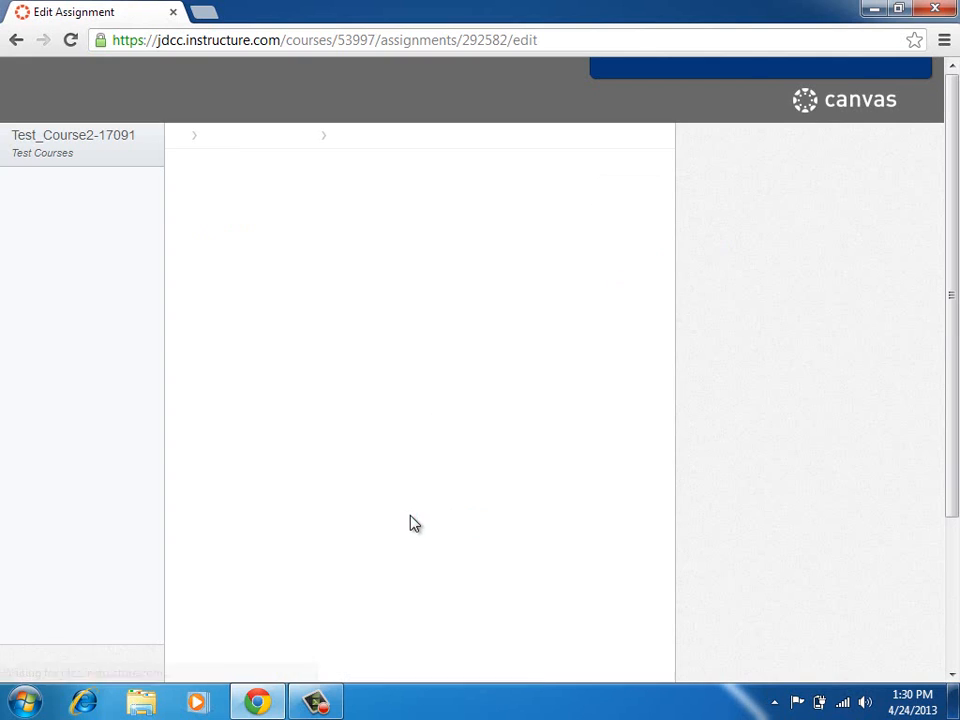
scroll(645, 546, down, 2)
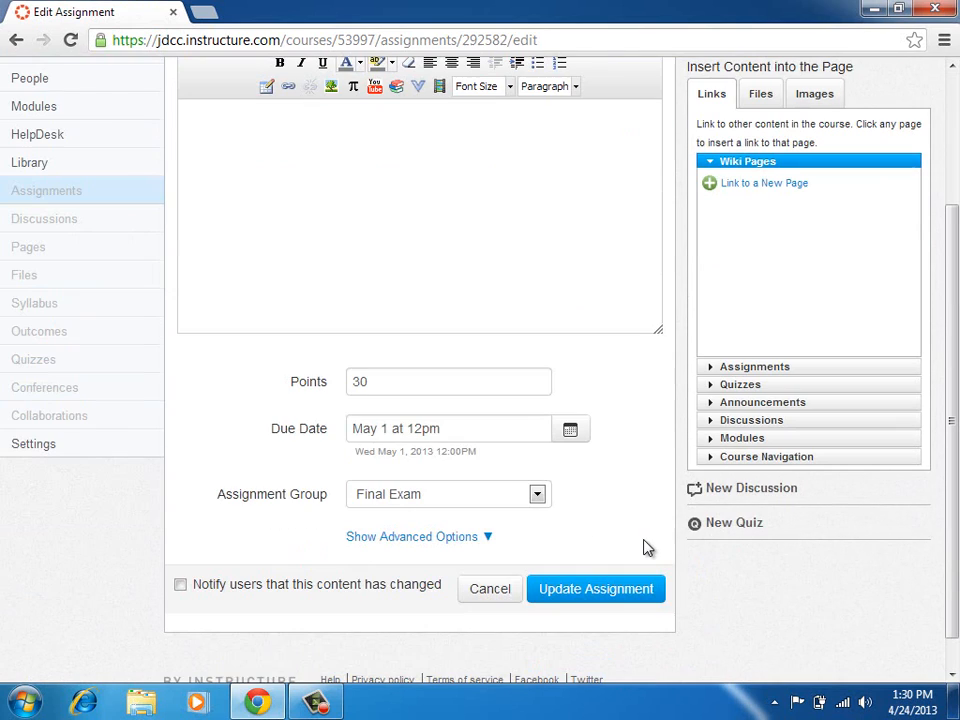
click(475, 540)
click(471, 576)
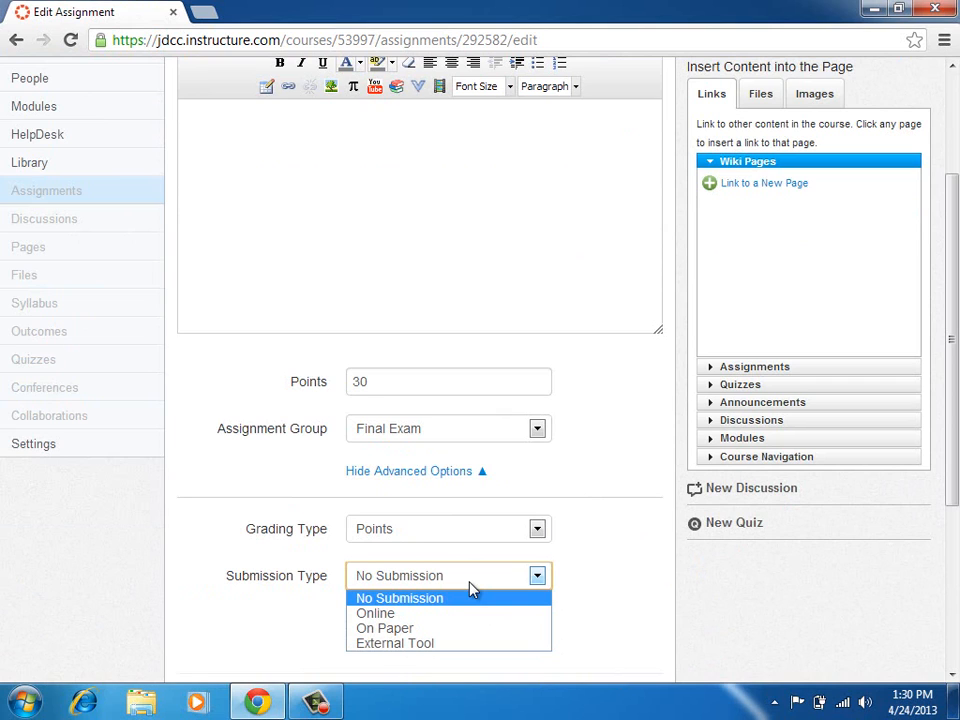
click(470, 596)
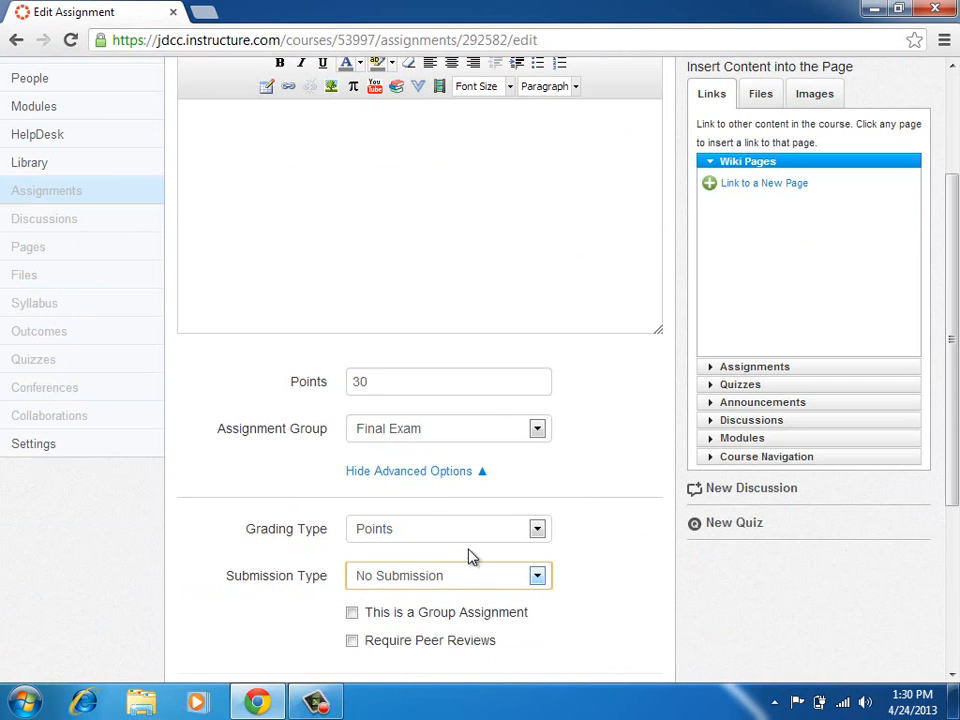
click(443, 471)
scroll(420, 465, up, 3)
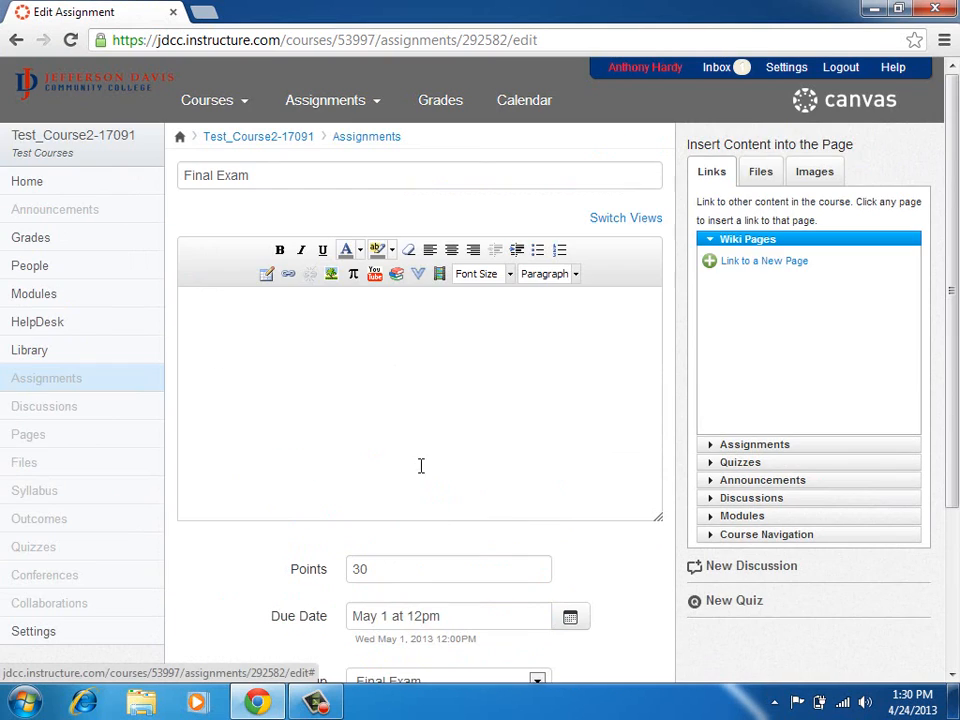
click(77, 378)
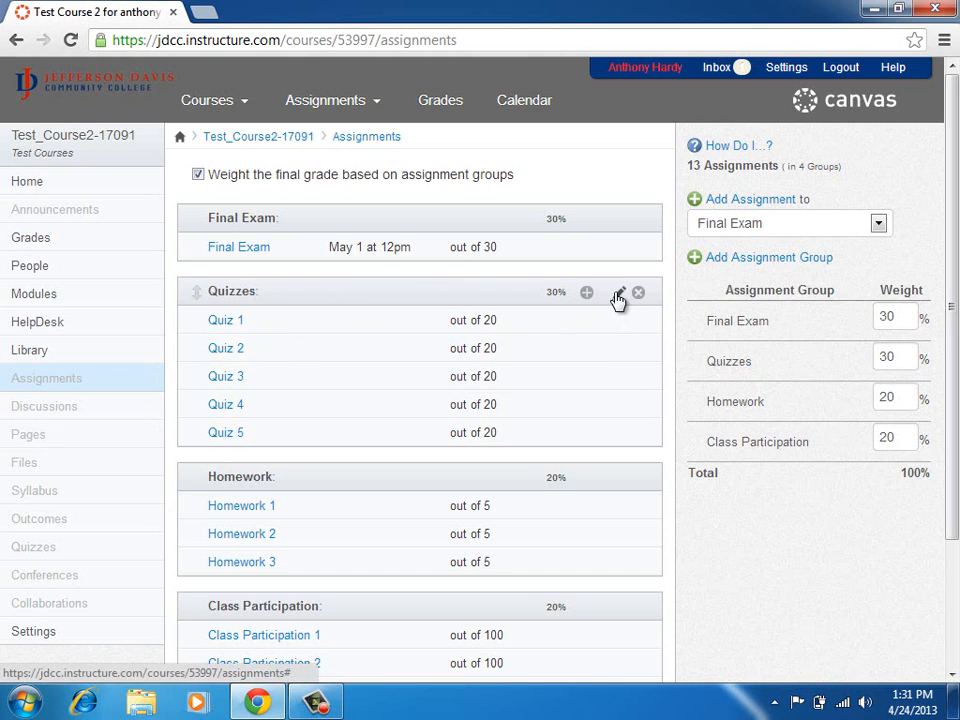
Add a Drop the Lowest grading rule to the Quizzes group, dropping 2 scores.
click(618, 294)
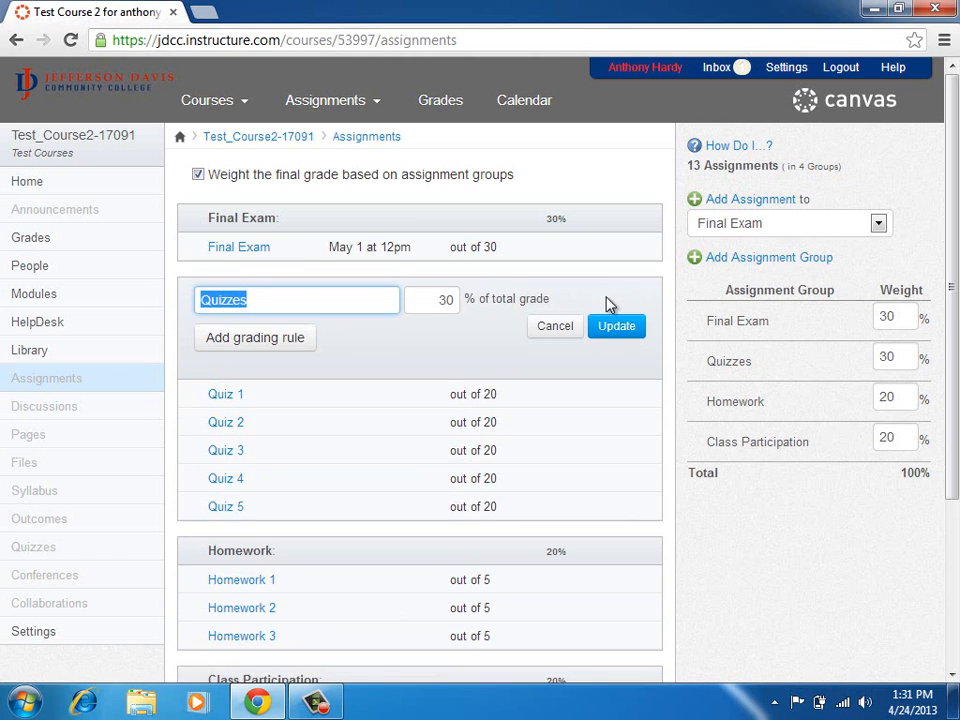
click(280, 340)
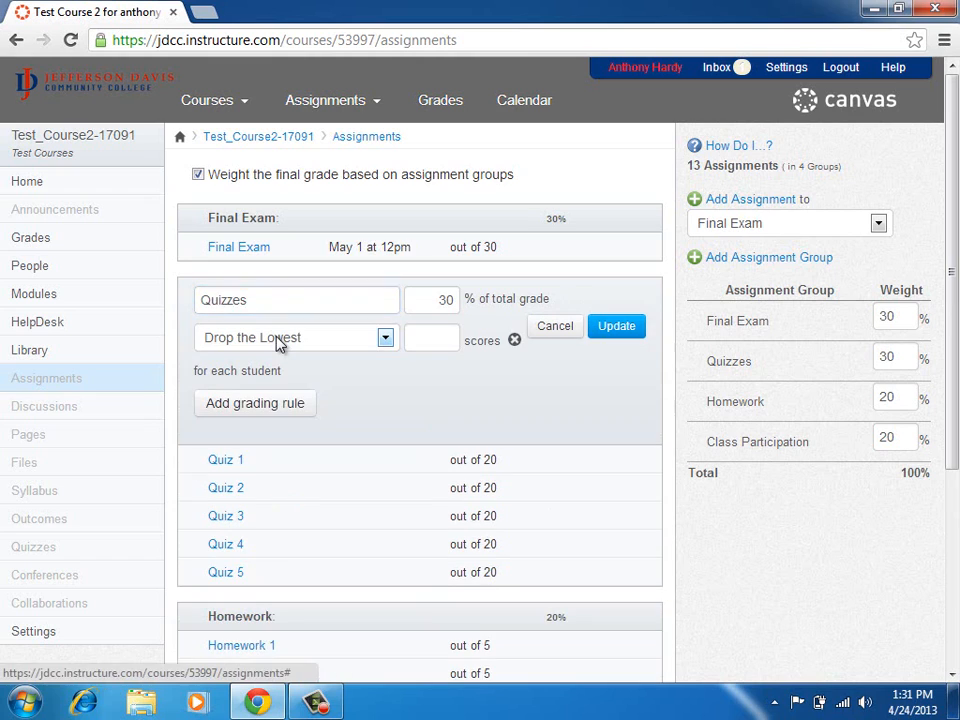
click(280, 340)
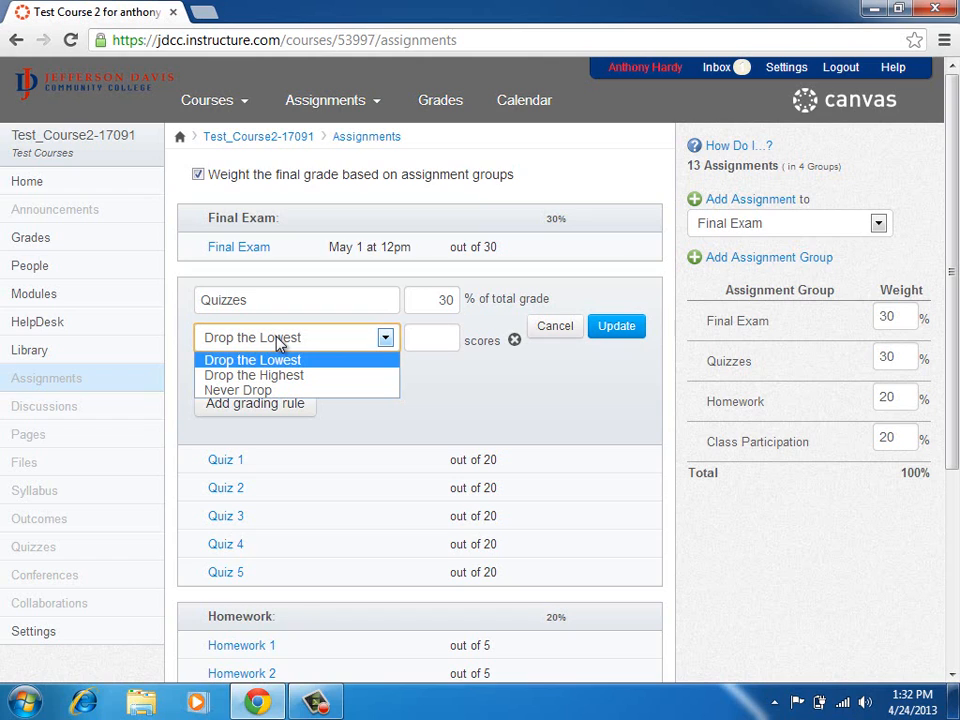
click(280, 342)
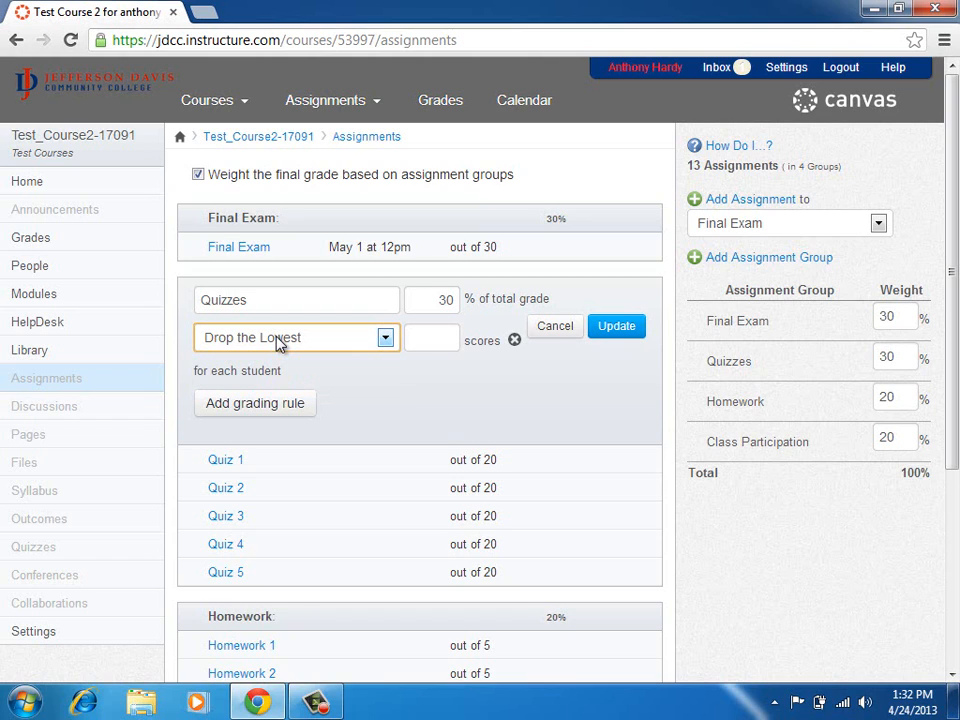
click(435, 348)
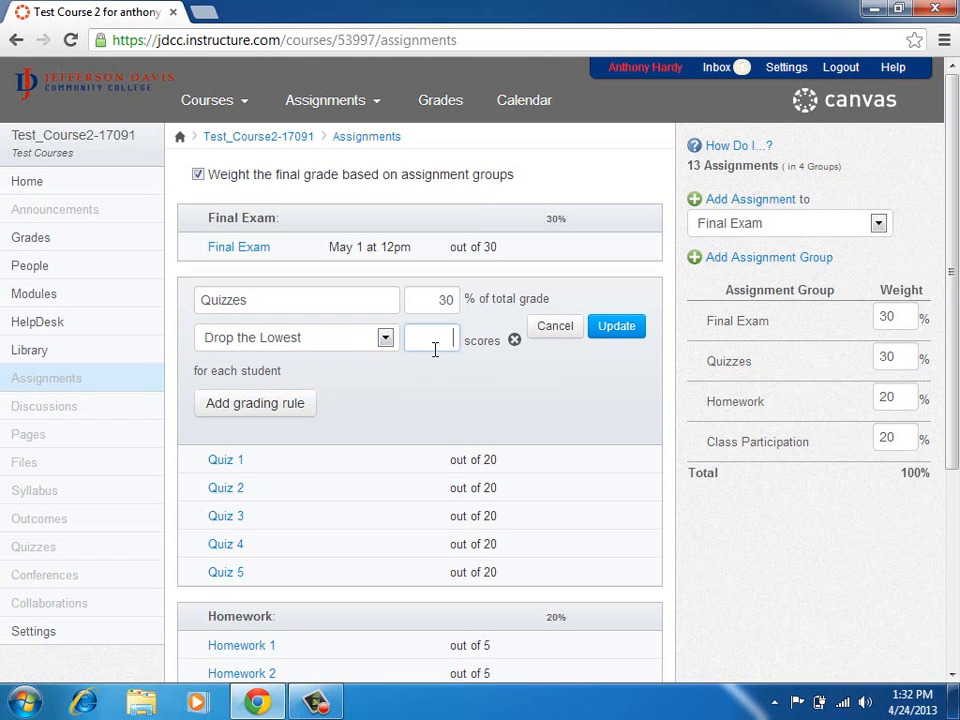
text(2)
Add a second Quizzes rule to Never Drop Quiz 5.
click(259, 405)
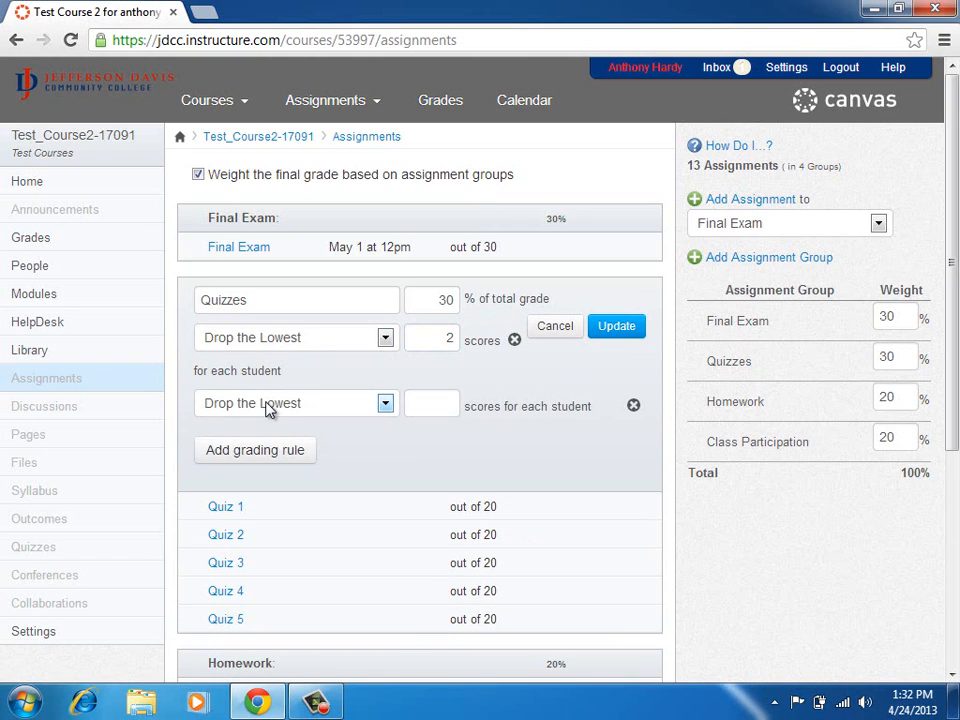
click(266, 405)
click(266, 455)
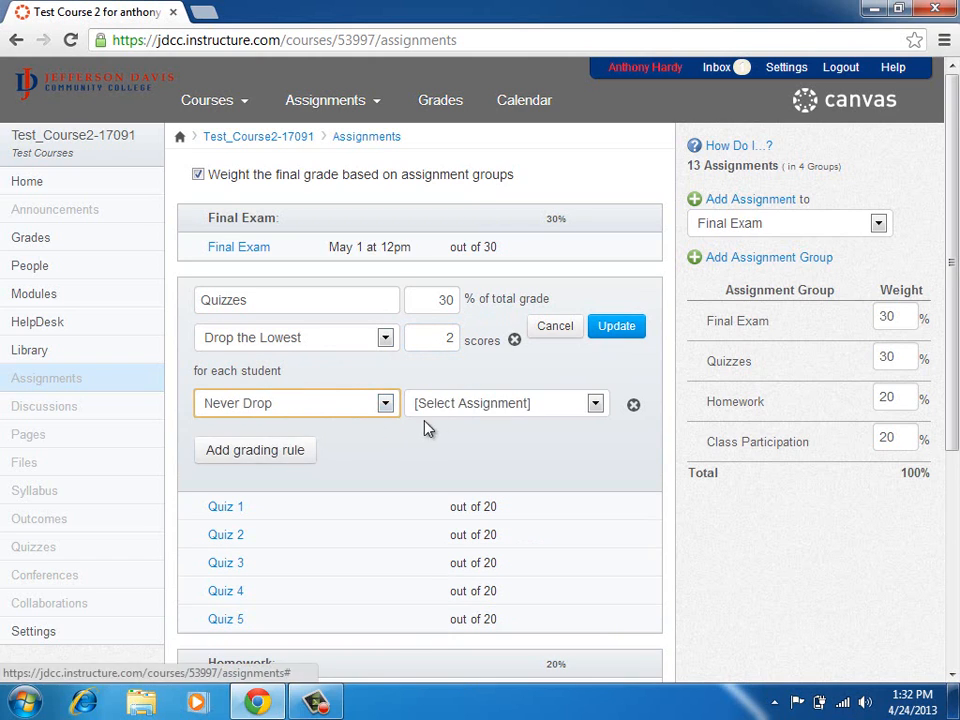
click(476, 408)
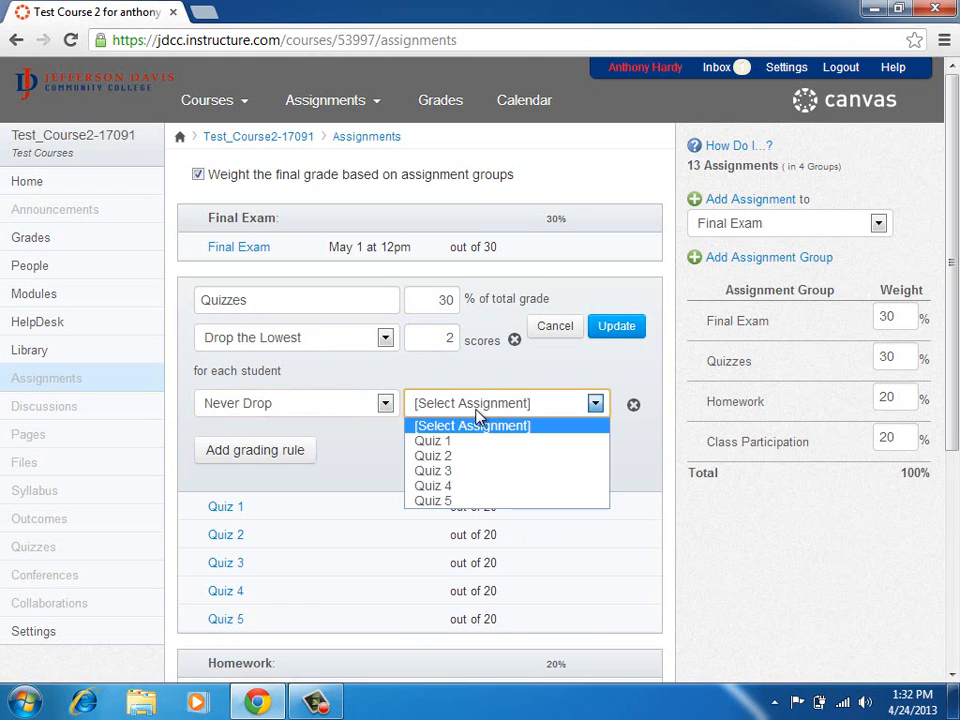
click(450, 502)
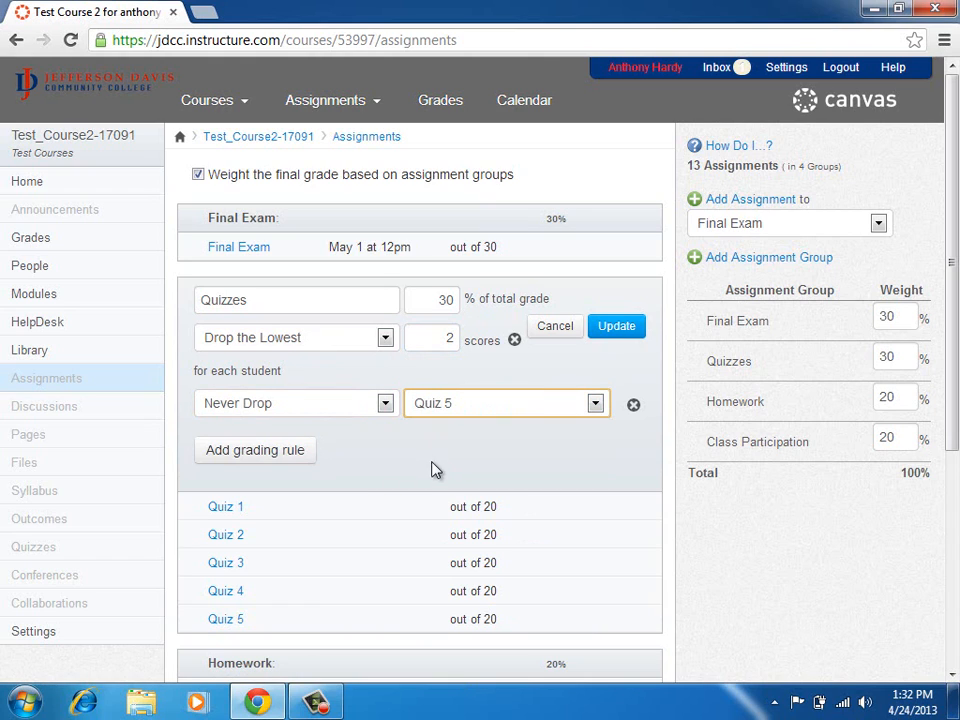
Save the Quizzes group and review its grading rules in the group details.
click(633, 333)
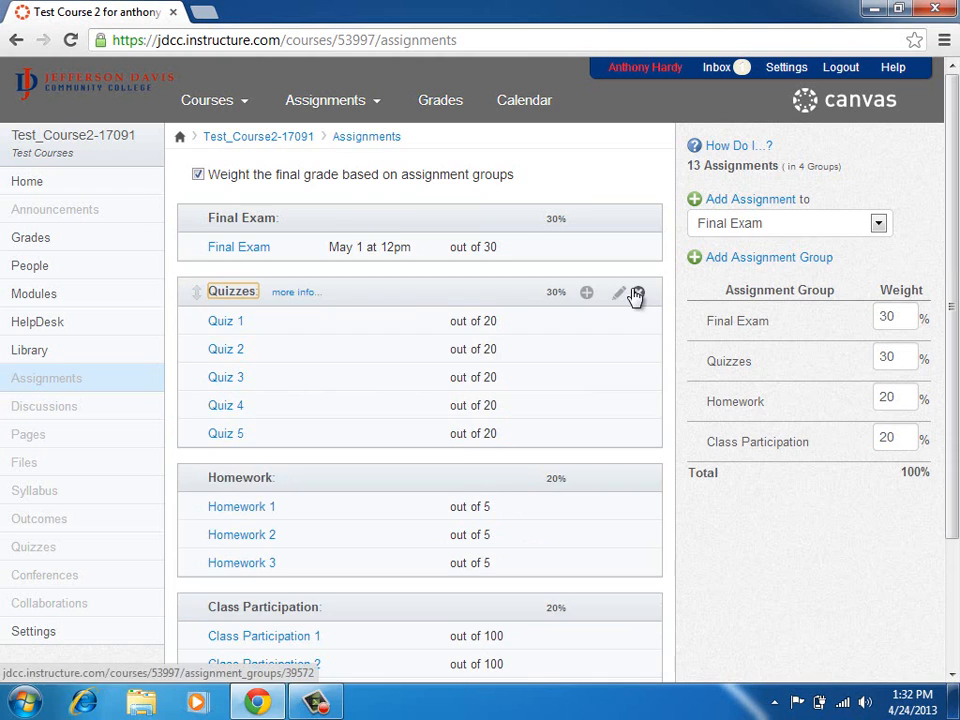
click(292, 295)
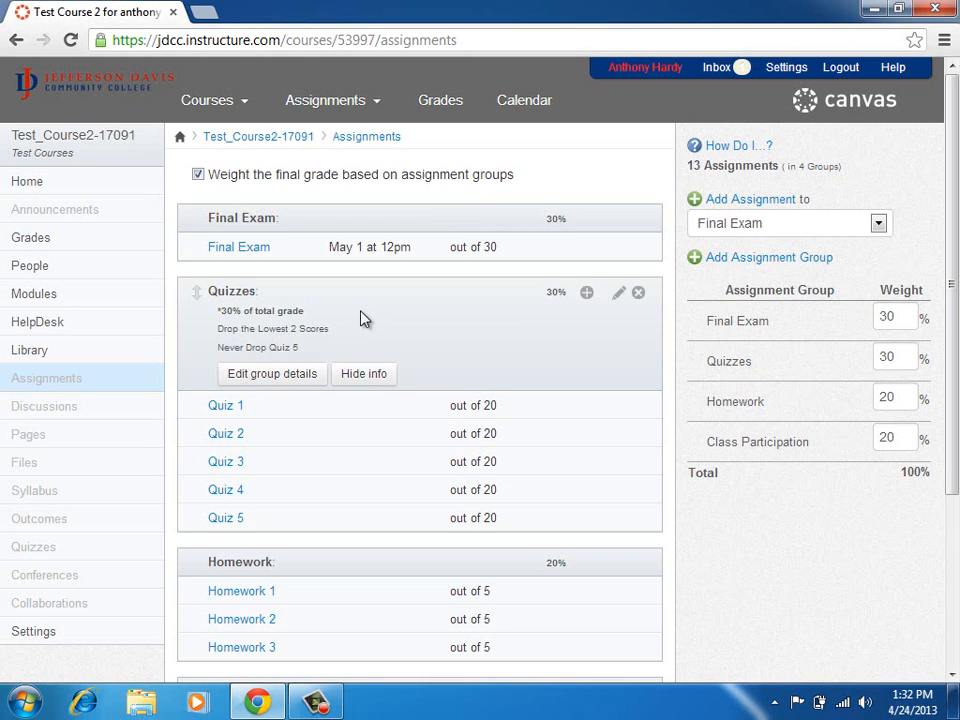
click(366, 377)
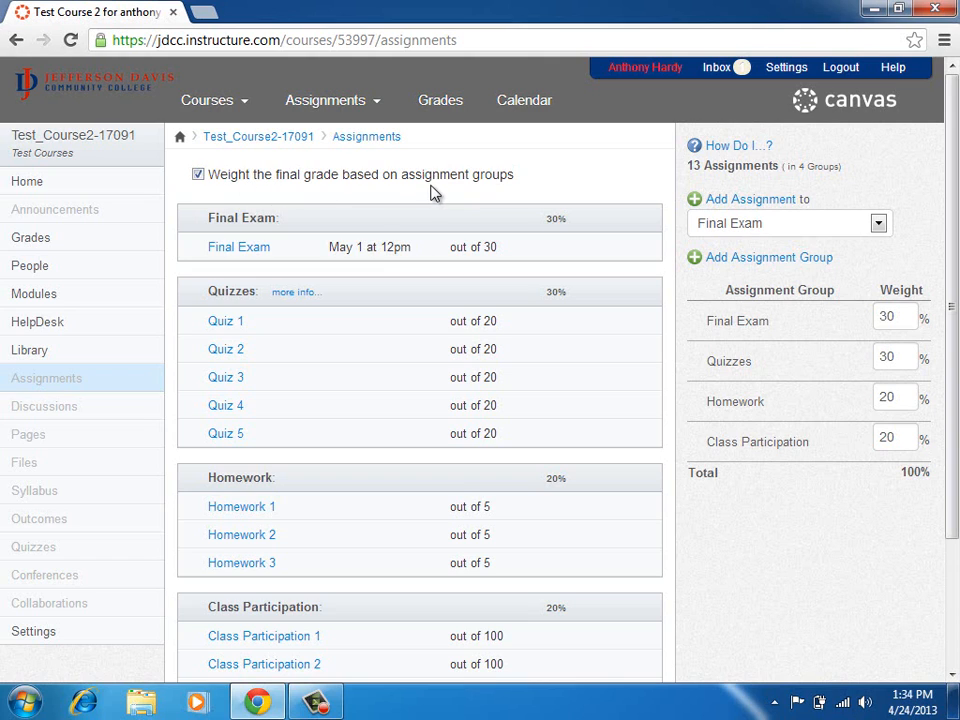
Turn assignment-group weighting off and back on, then open the course gradebook.
click(350, 183)
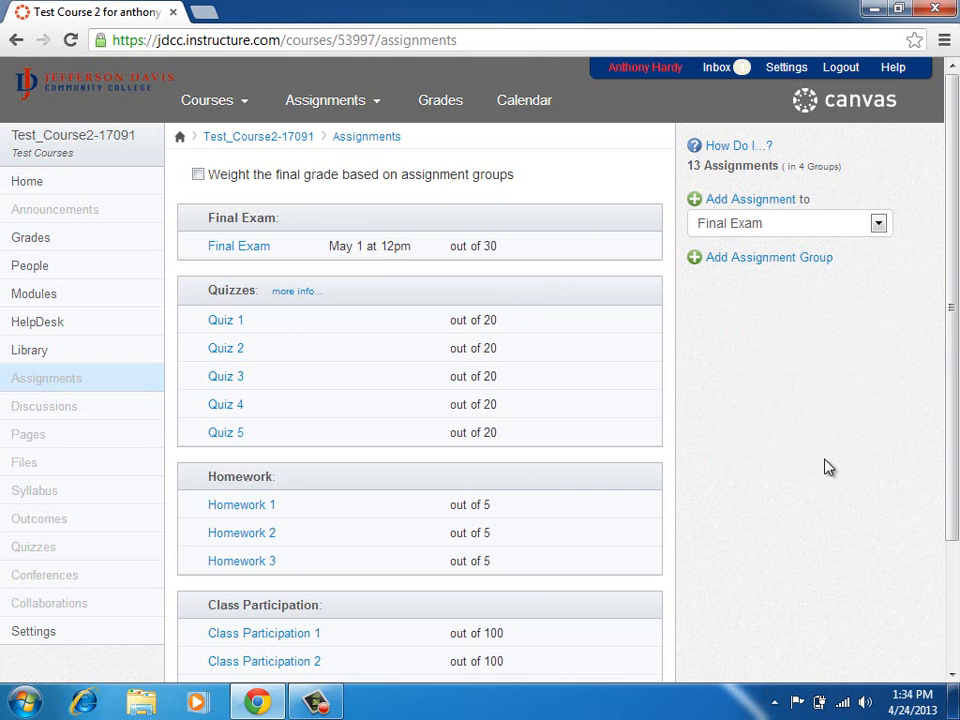
click(198, 174)
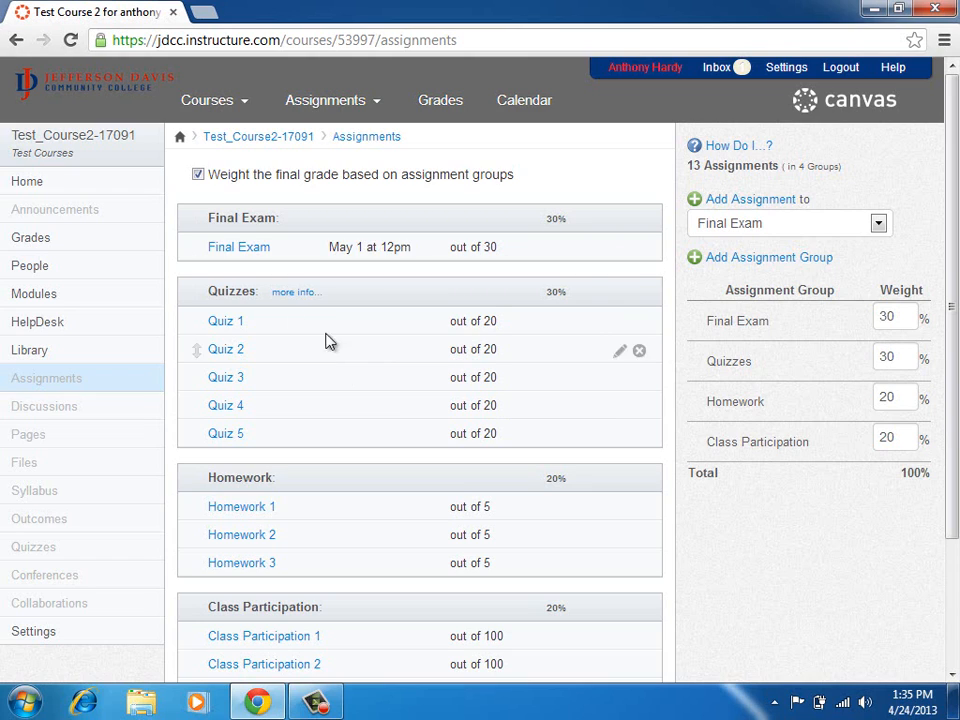
click(60, 249)
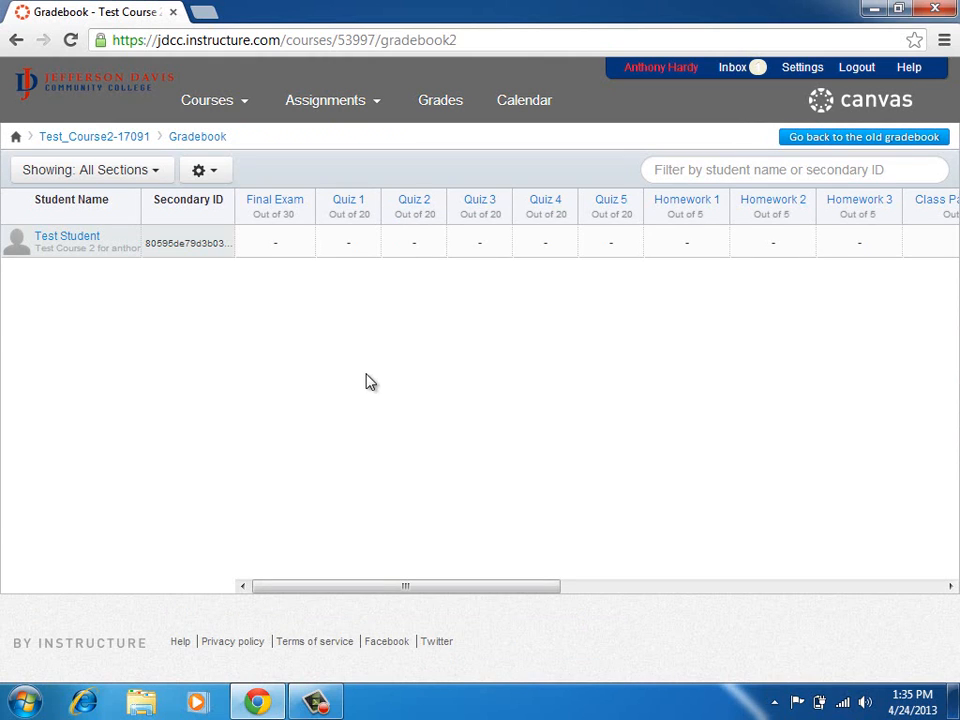
Scroll the gradebook, look over its settings menu, and return to the course home page.
drag(352, 587, 248, 584)
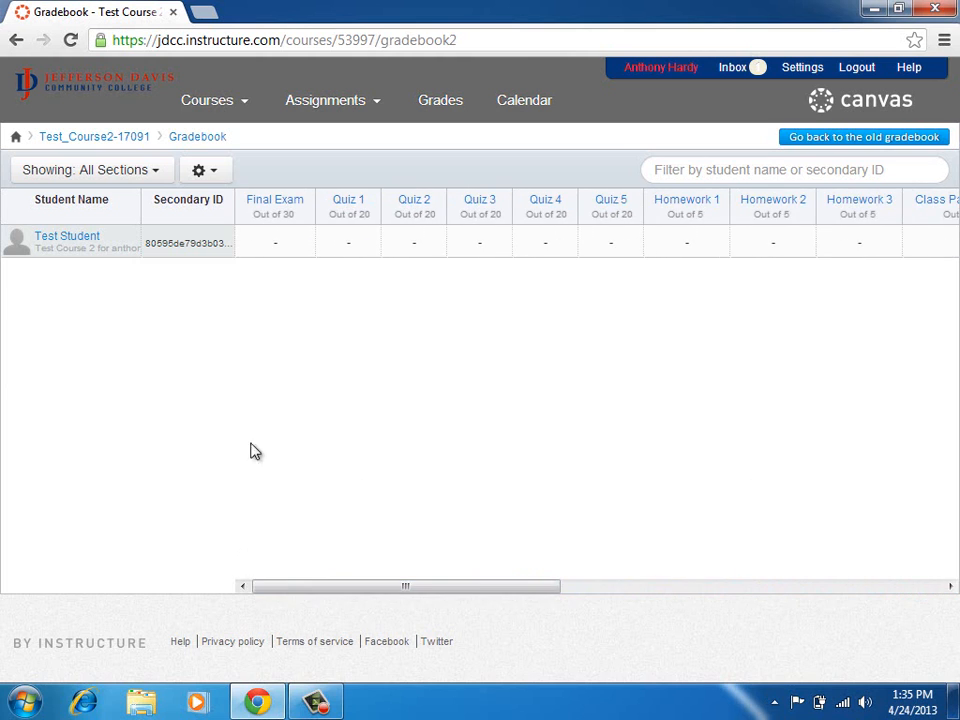
click(203, 172)
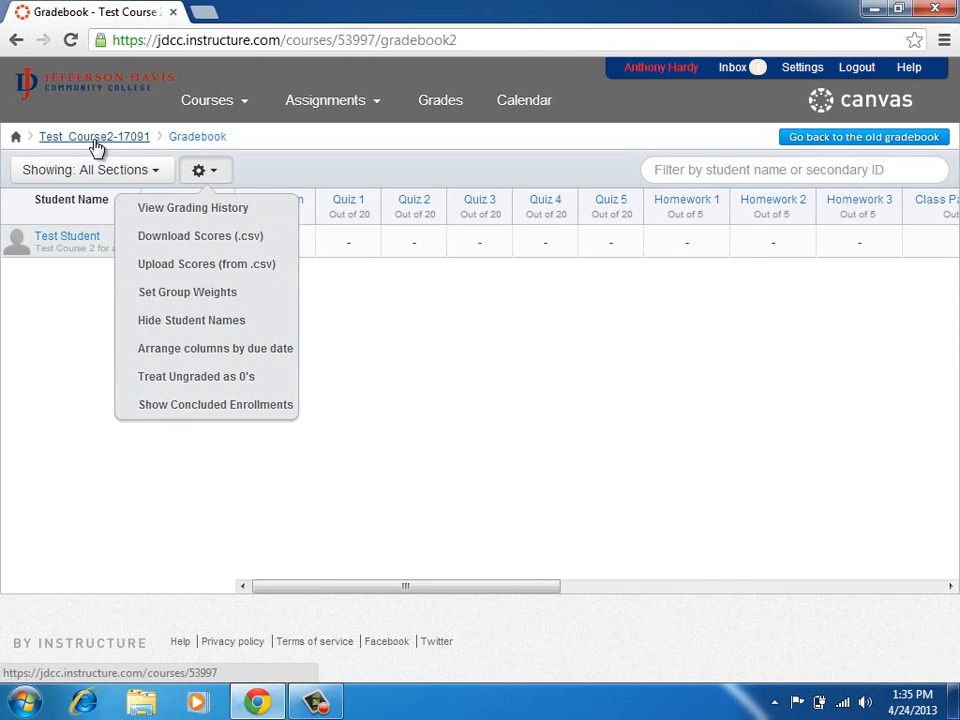
click(282, 155)
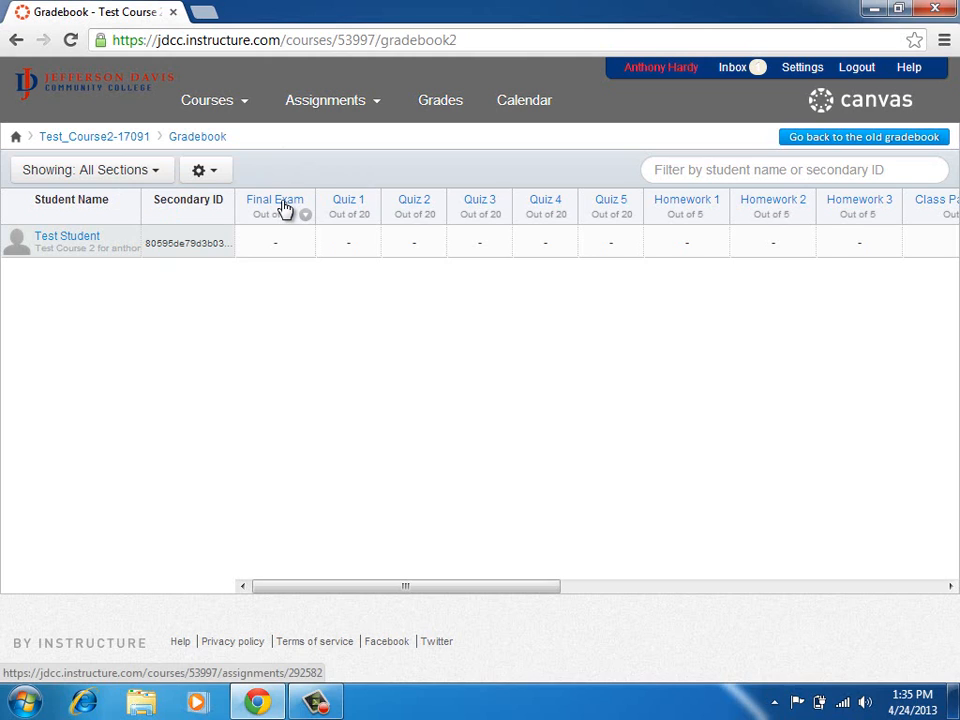
click(108, 137)
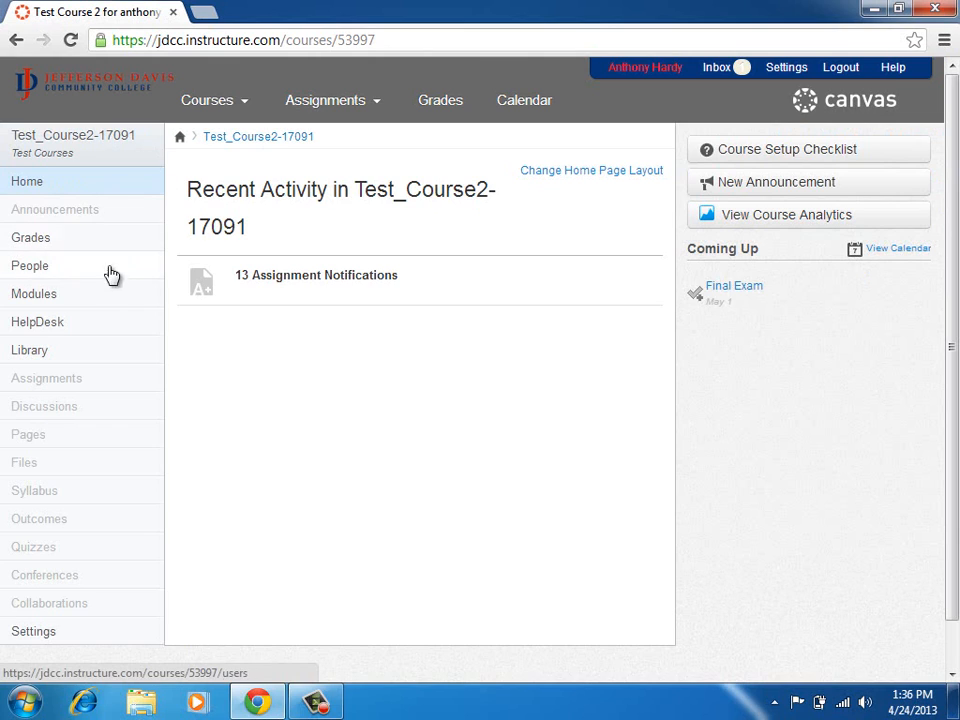
On the Assignments page, reorder groups to Homework, Class Participation, Quizzes, Final Exam.
click(50, 380)
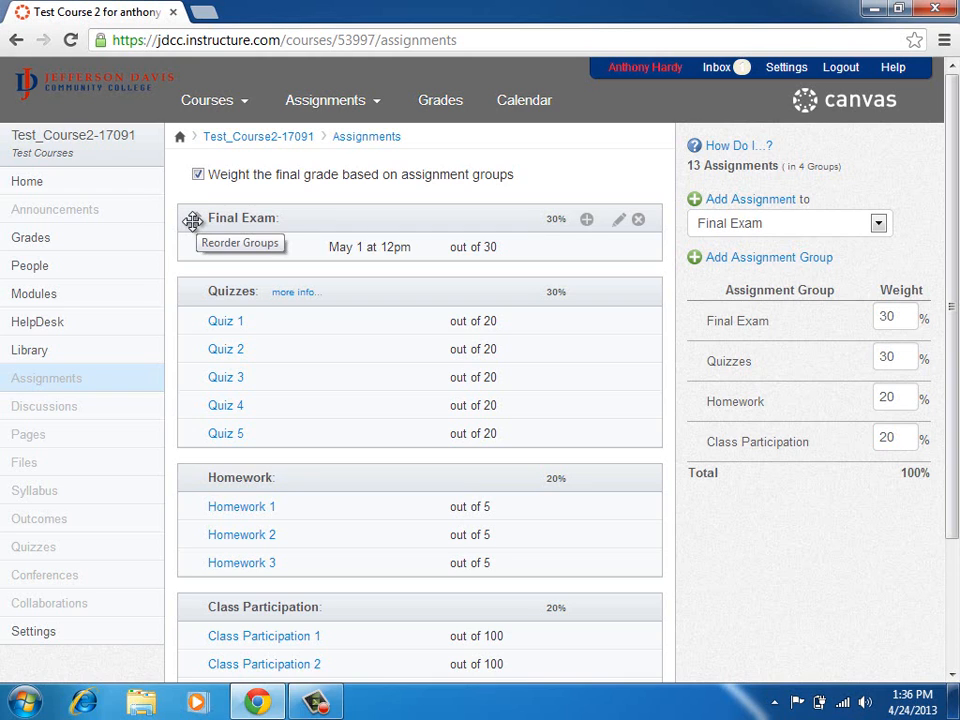
drag(192, 220, 197, 484)
scroll(197, 484, down, 3)
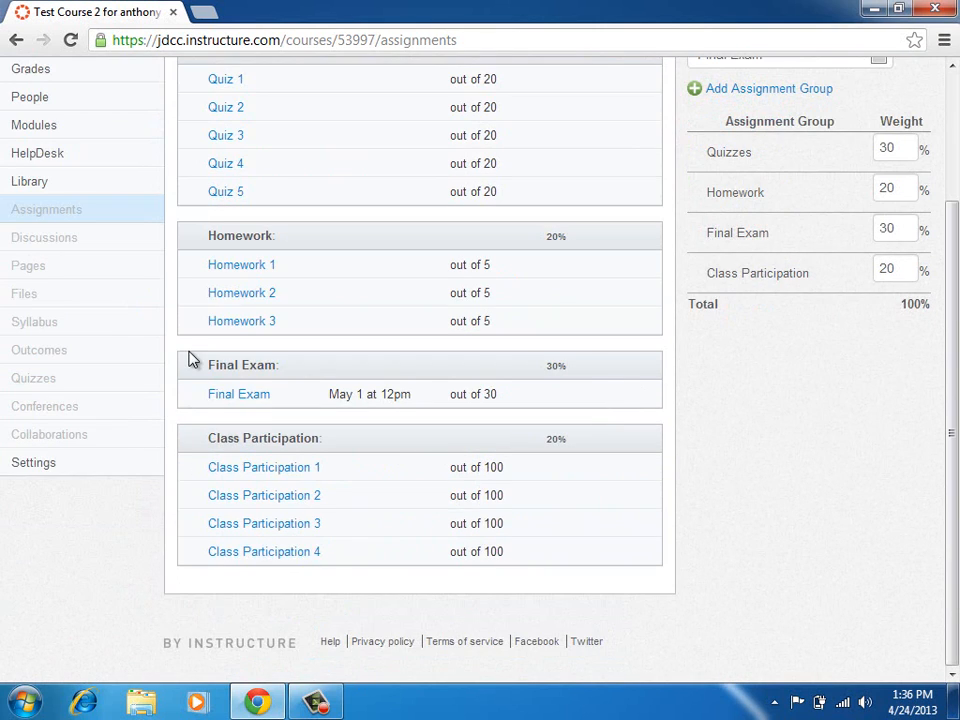
scroll(197, 545, up, 1)
drag(197, 545, 197, 624)
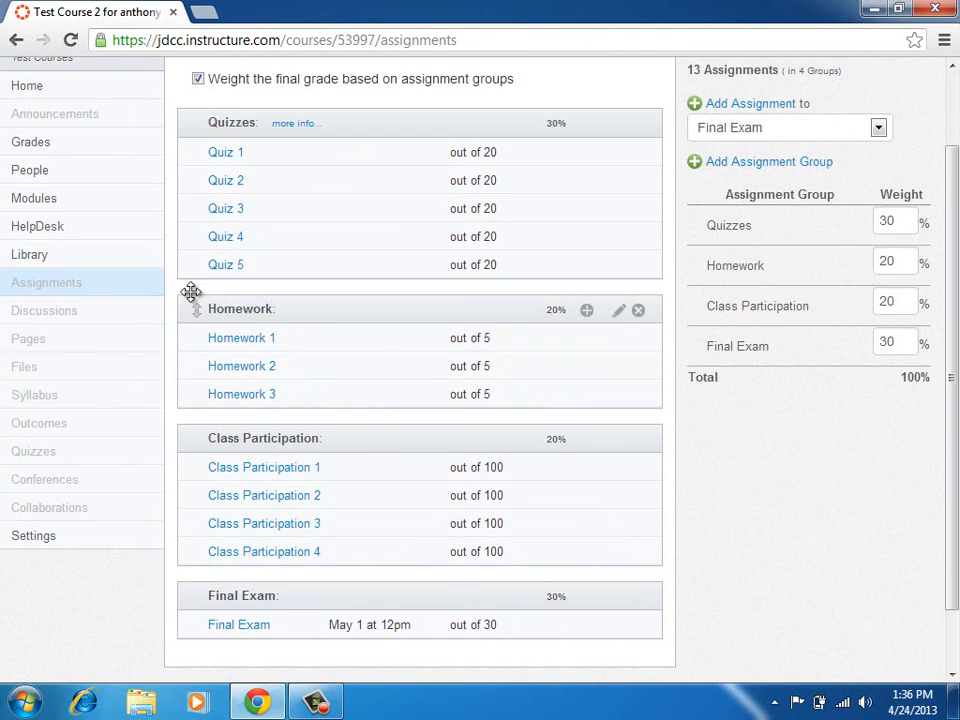
drag(191, 298, 184, 133)
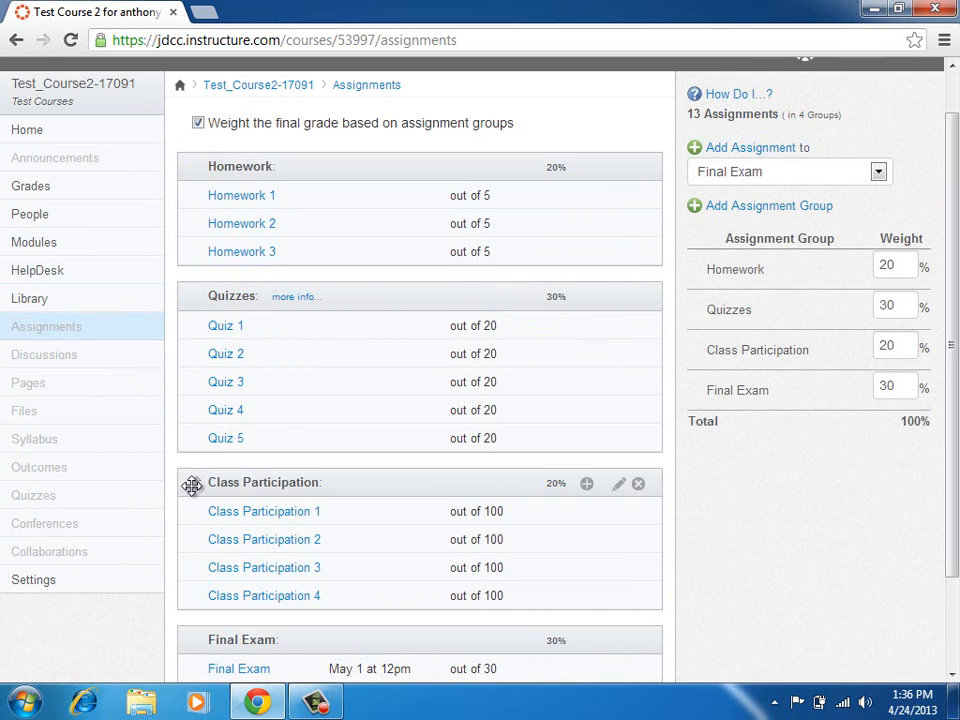
drag(191, 484, 200, 293)
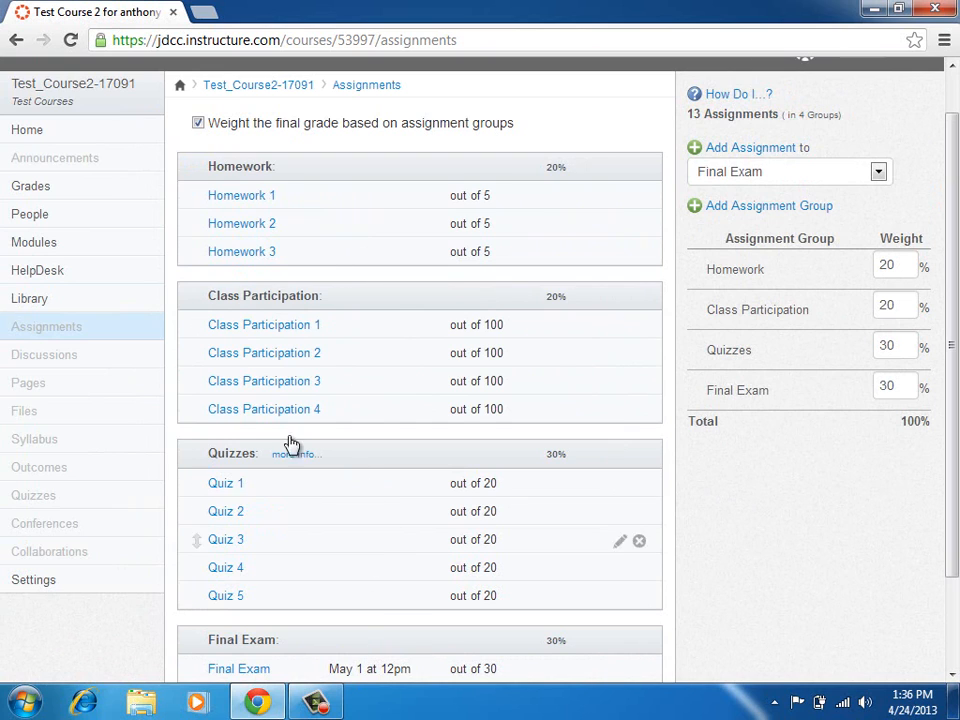
Open the gradebook and scroll right to the Homework, Class Participation, Quizzes and Final Exam totals.
click(103, 190)
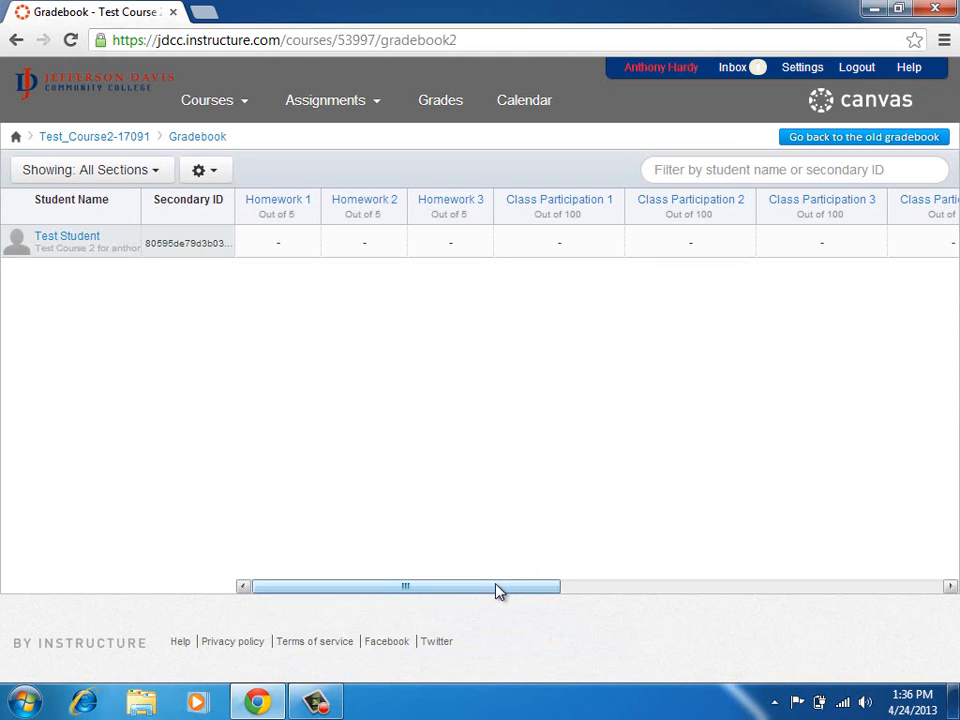
drag(497, 588, 786, 610)
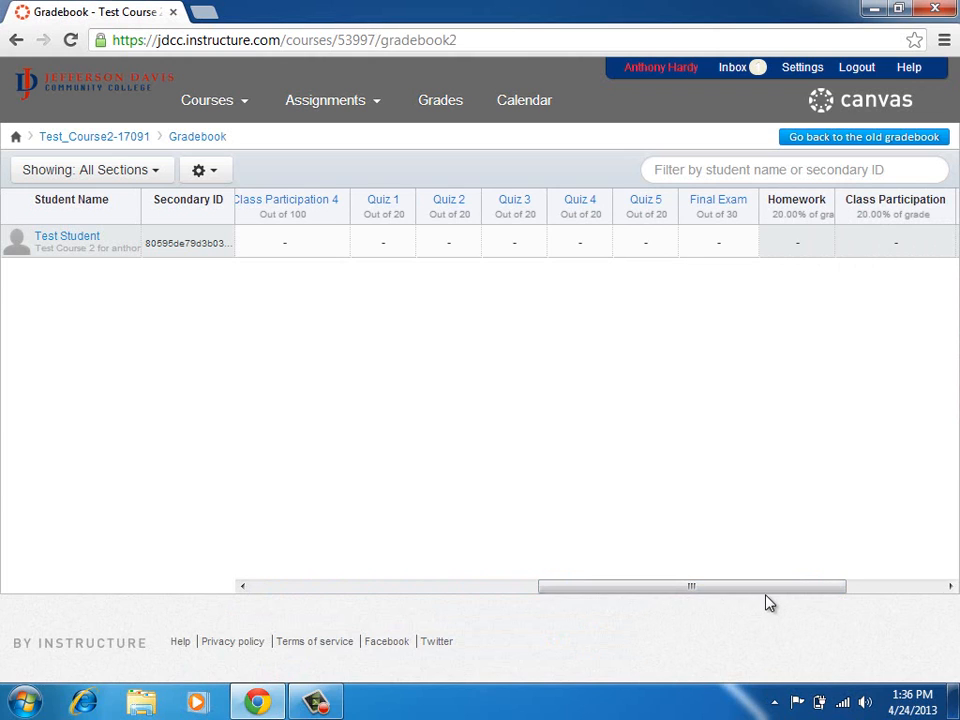
drag(720, 594, 870, 593)
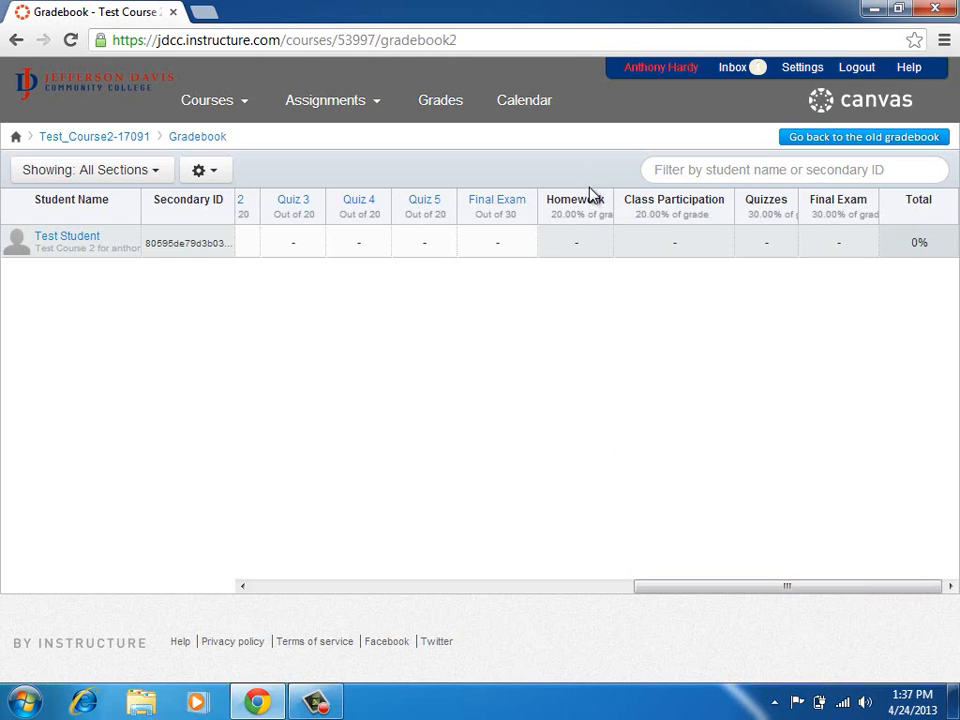
mouse_move(596, 245)
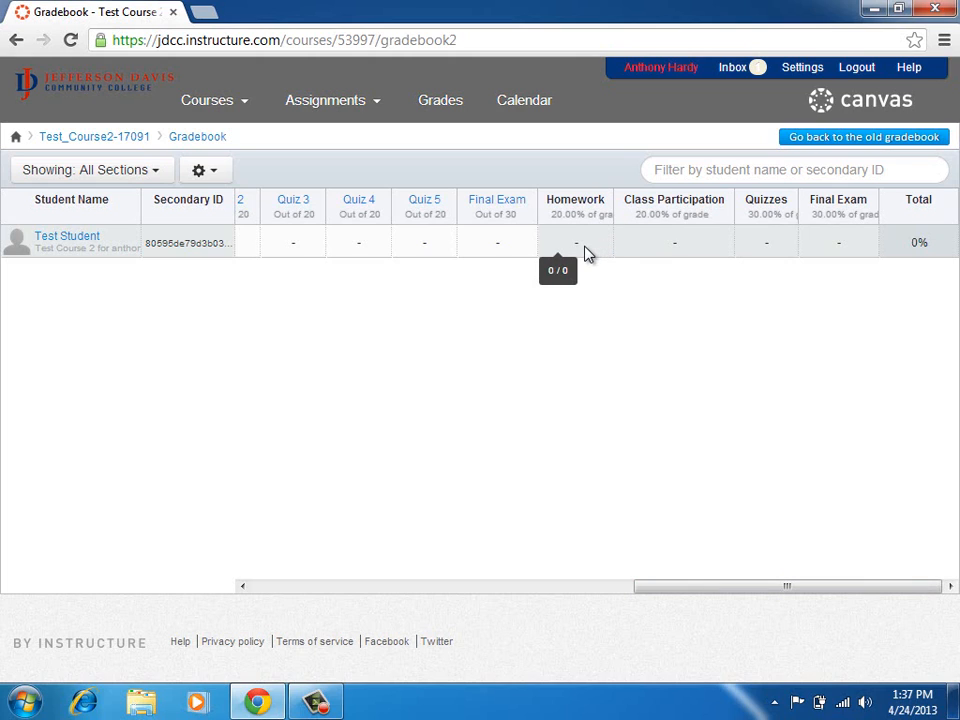
mouse_move(695, 258)
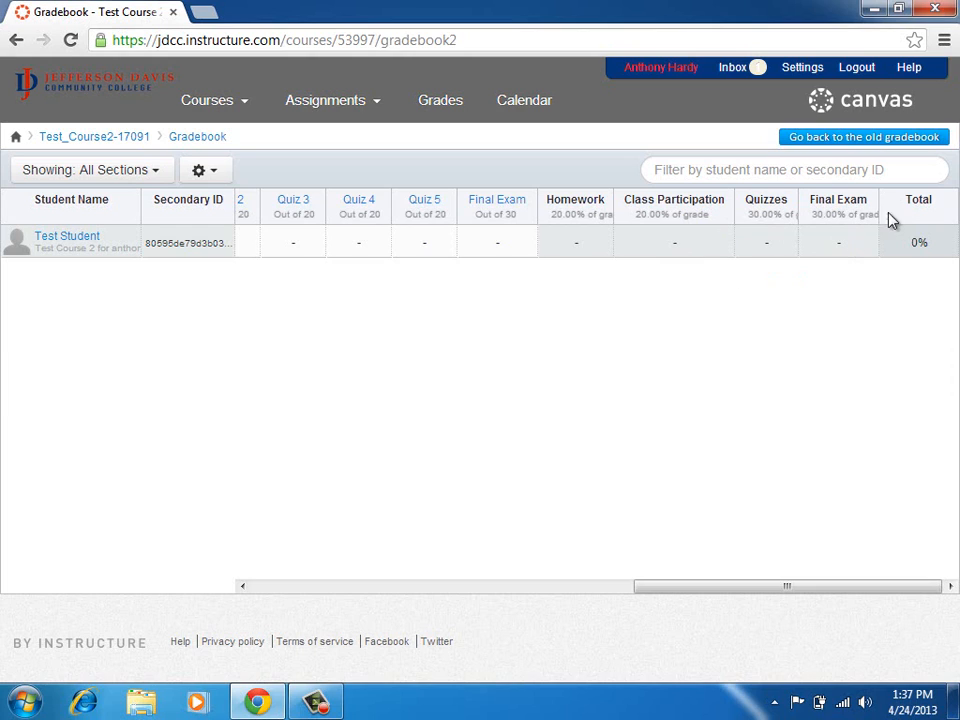
mouse_move(928, 247)
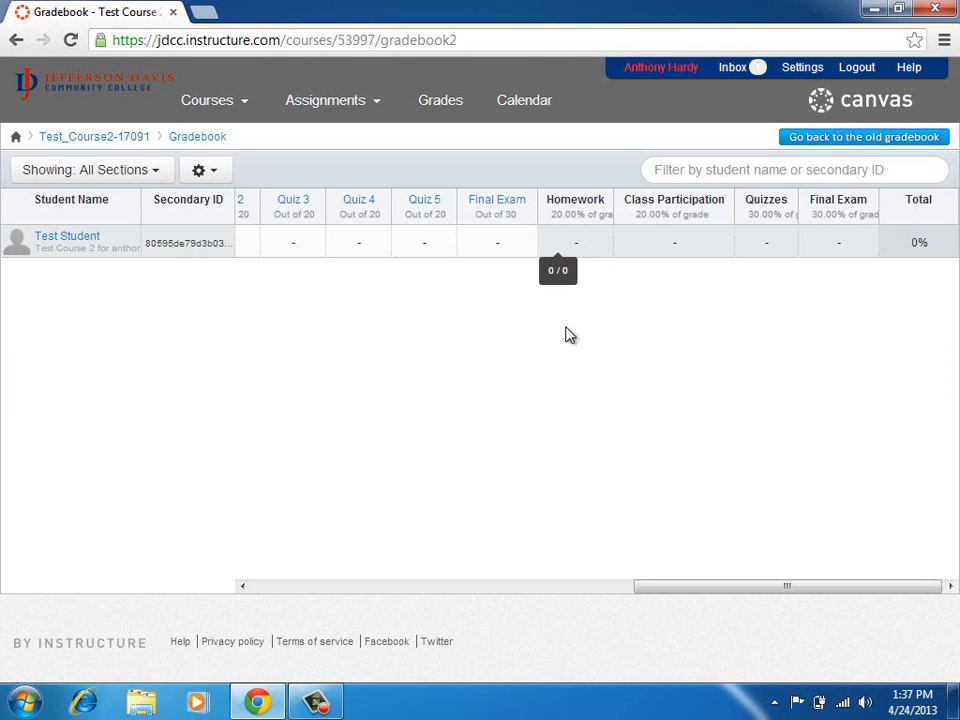
Enter the test student's Homework 1–3 grades as 4, 5 and 3.
click(267, 586)
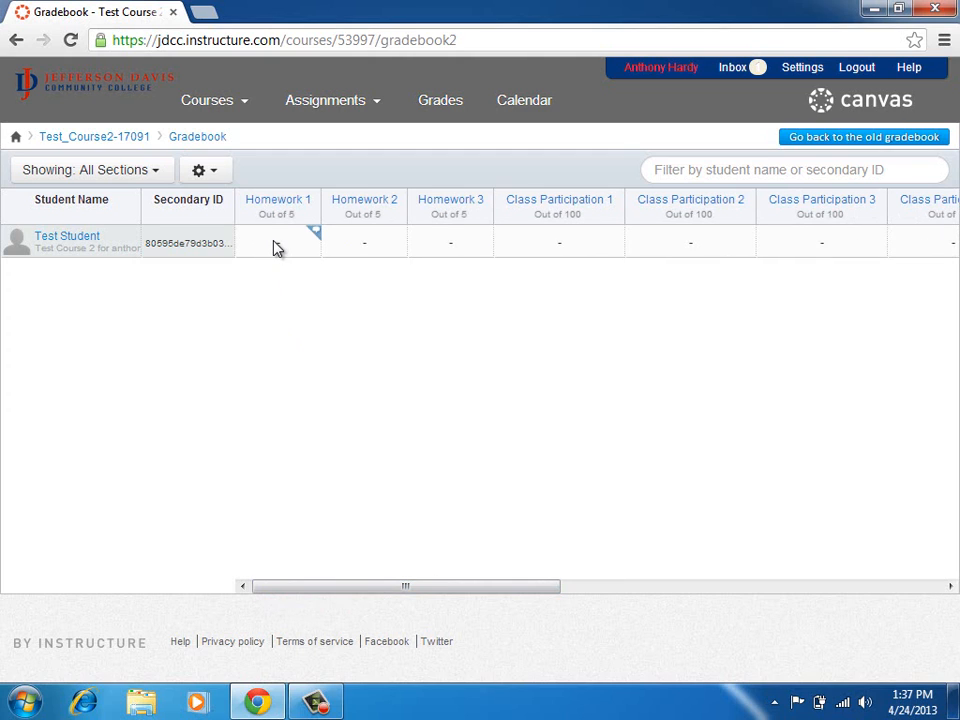
click(274, 247)
text(4)
key(Tab)
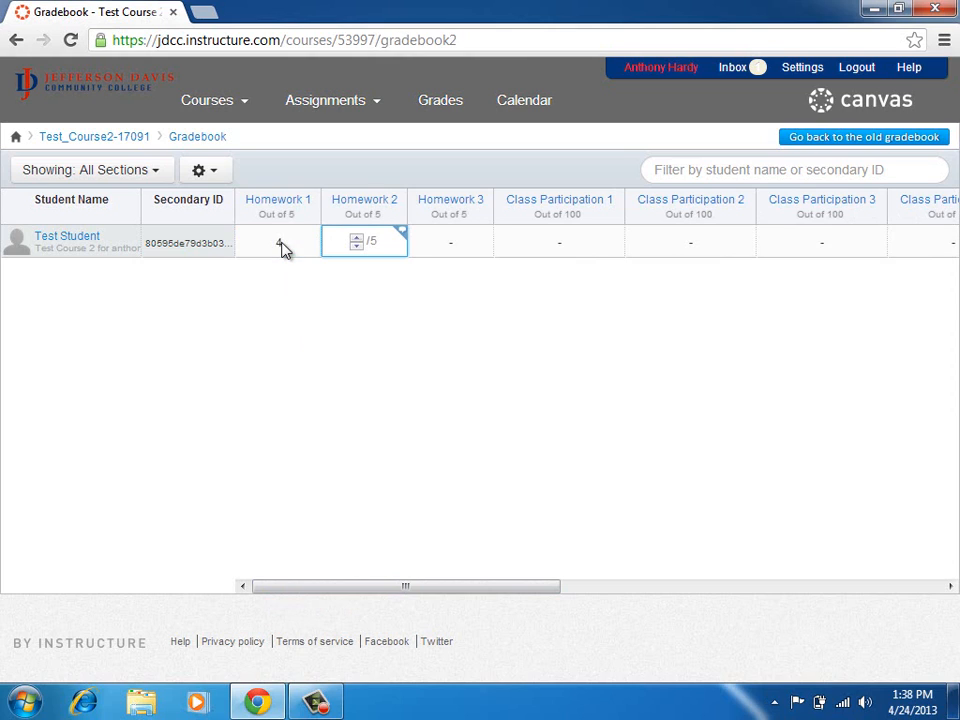
key(Tab)
key(shift+Tab)
text(5)
key(Tab)
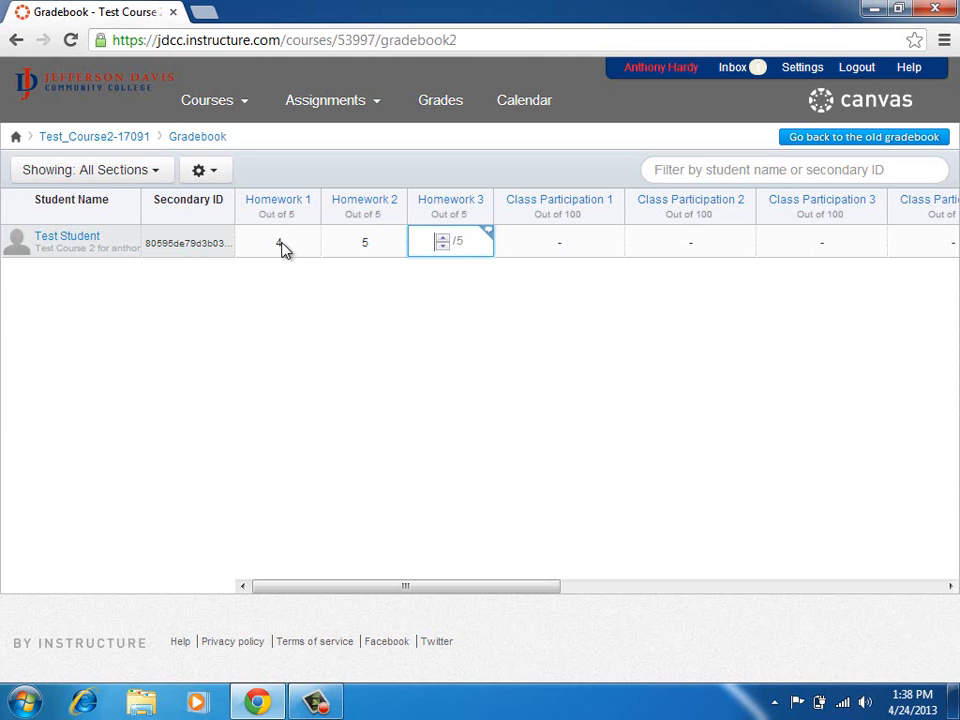
text(3)
key(Tab)
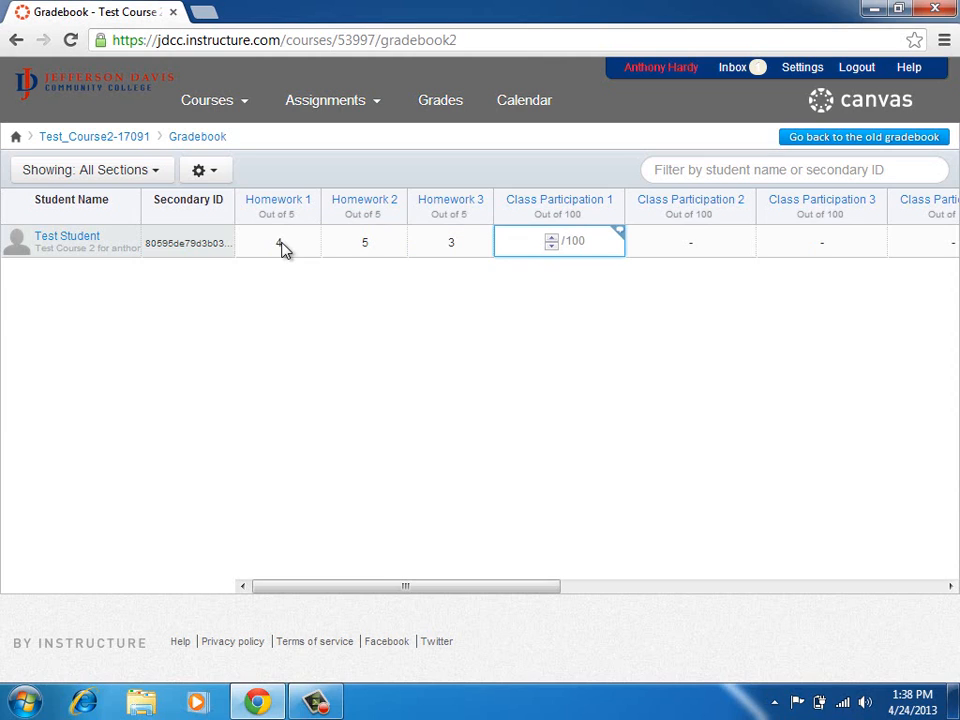
Enter Class Participation 1–4 grades of 90, 20, 30 and 79.
text(90)
key(Tab)
text(20)
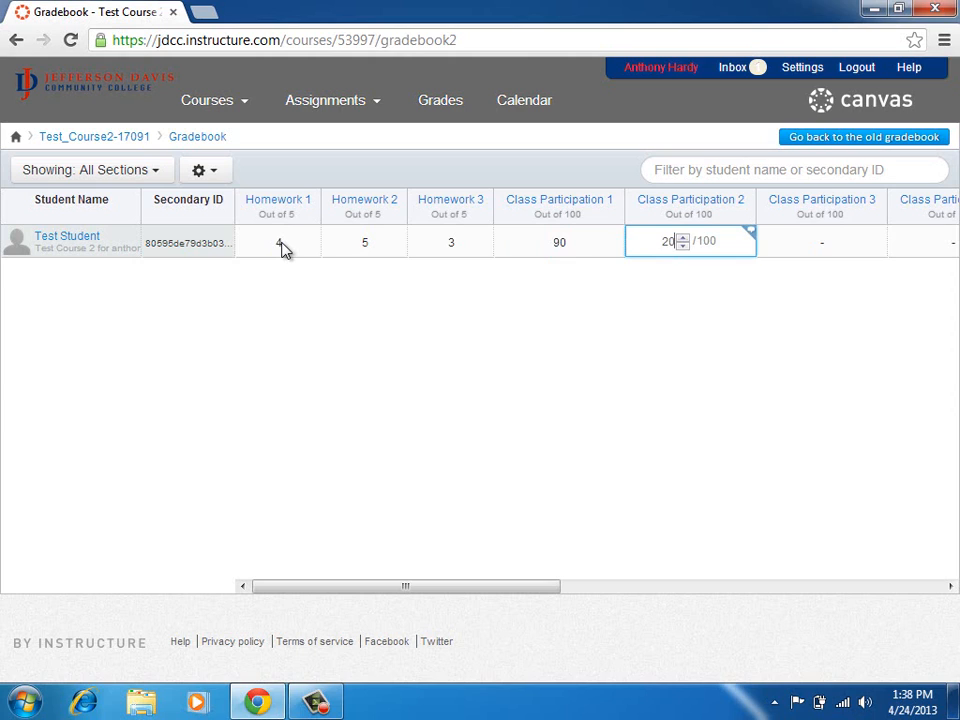
key(Tab)
text(30)
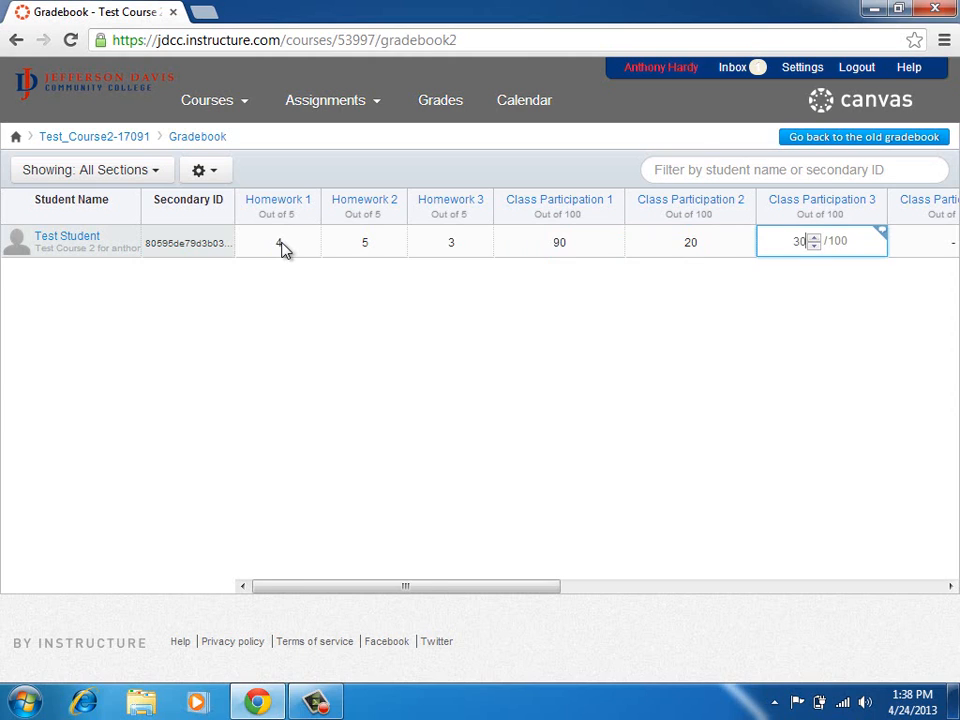
key(Tab)
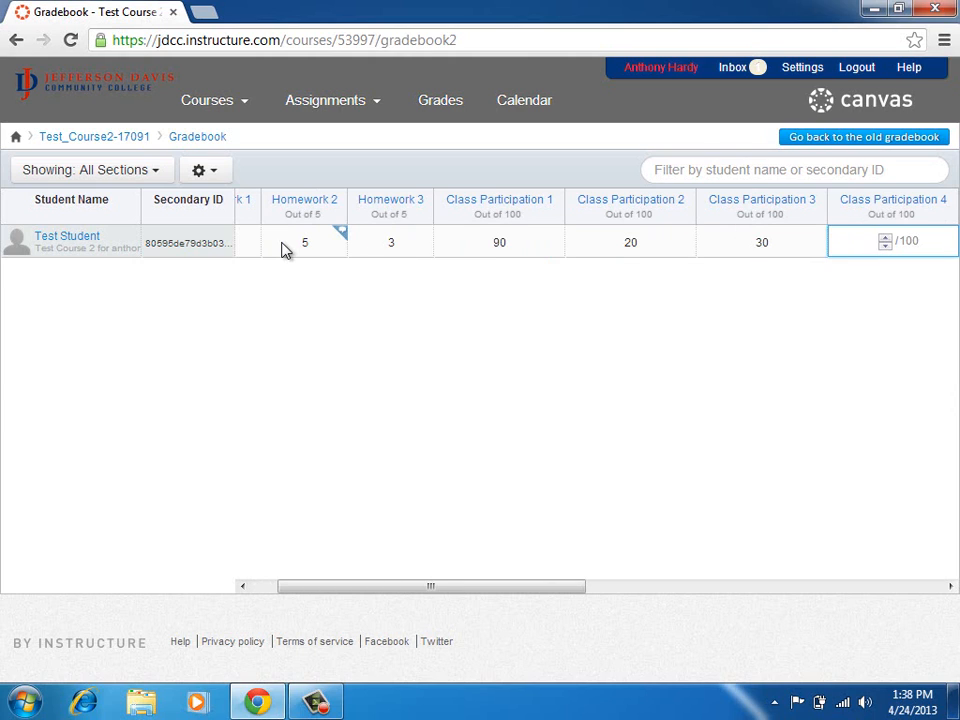
text(79)
key(Tab)
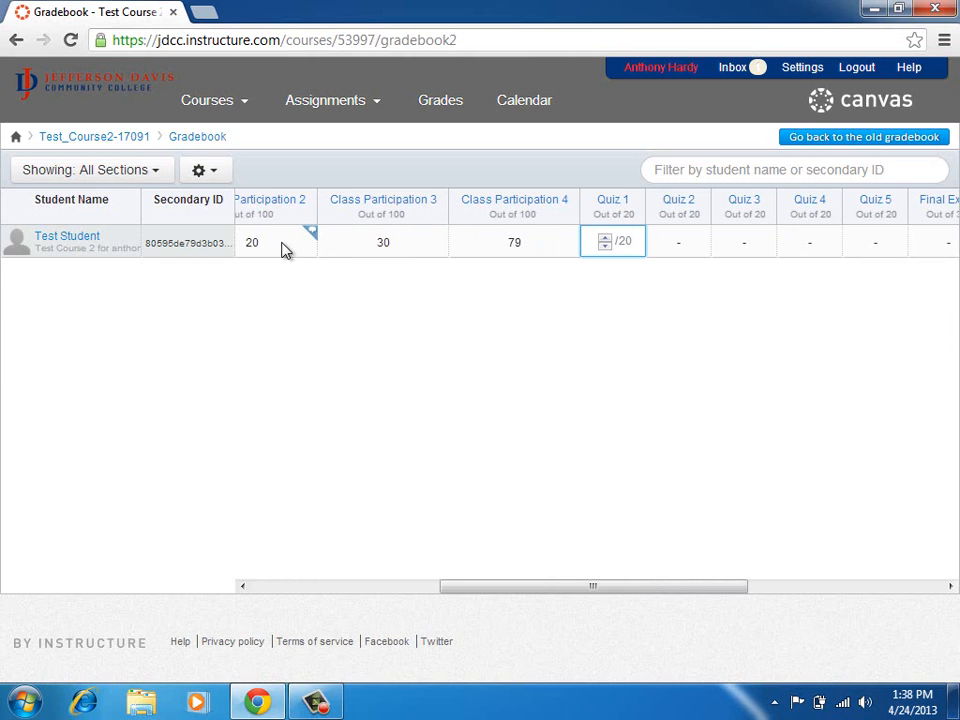
Enter Quiz scores: Quiz 1 10, Quiz 2 0, Quiz 4 15, Quiz 5 18, Quiz 3 2.
text(10)
key(Tab)
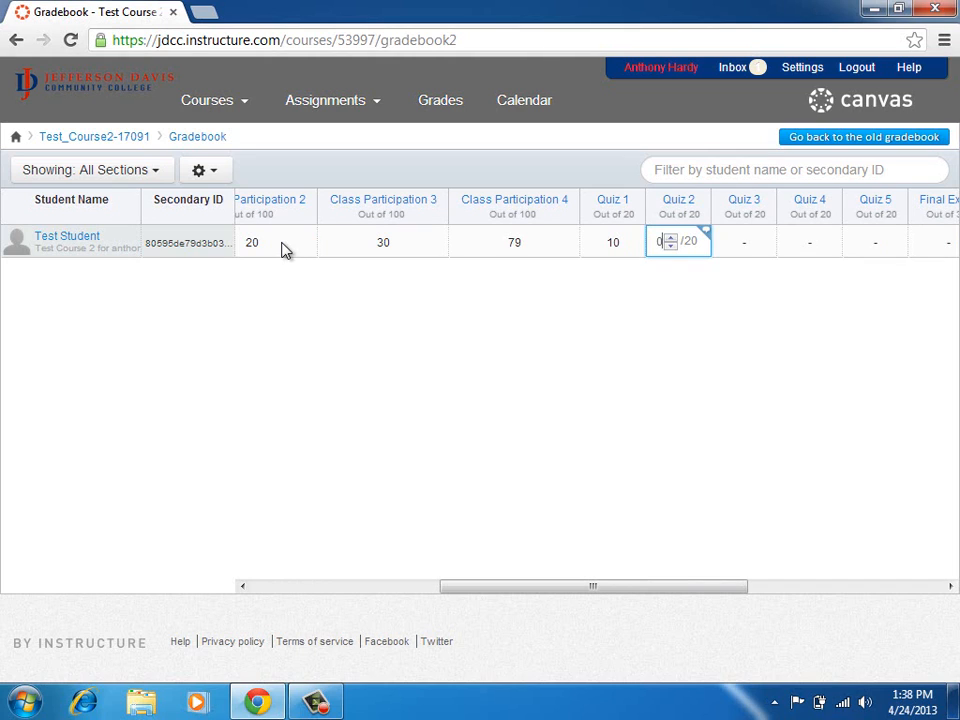
text(0)
key(Tab)
key(Tab)
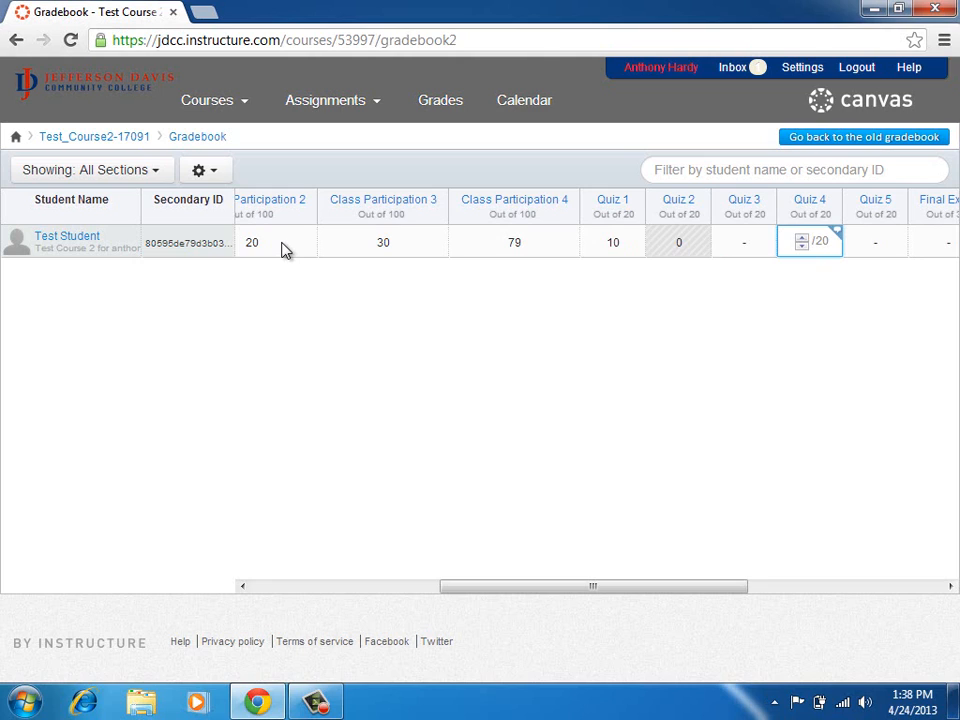
text(15)
key(Tab)
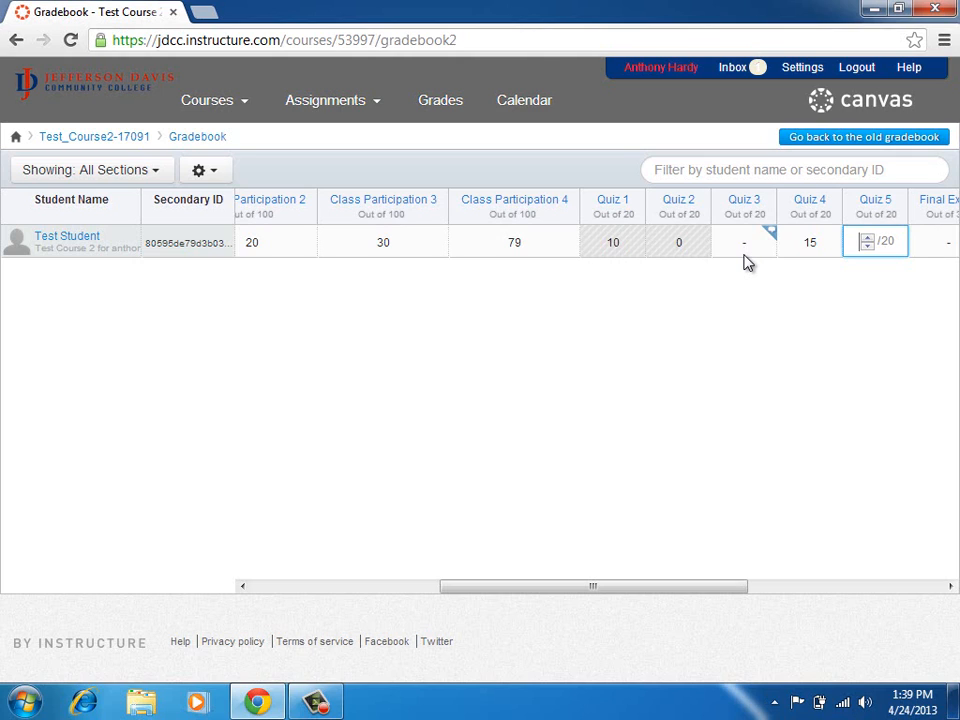
text(18)
key(Tab)
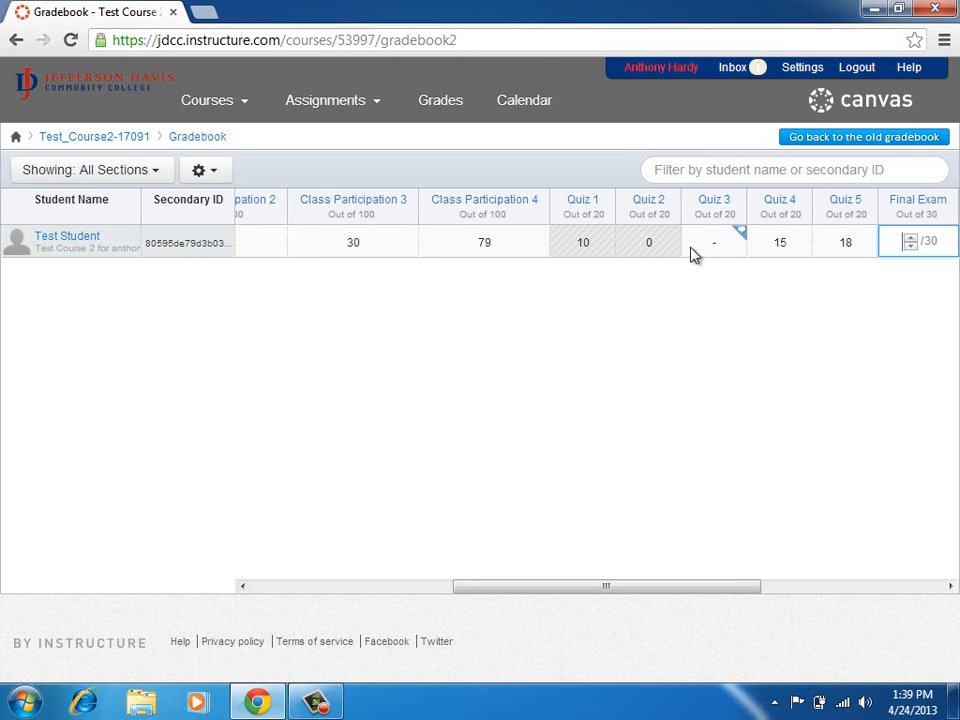
click(705, 250)
text(2)
key(Tab)
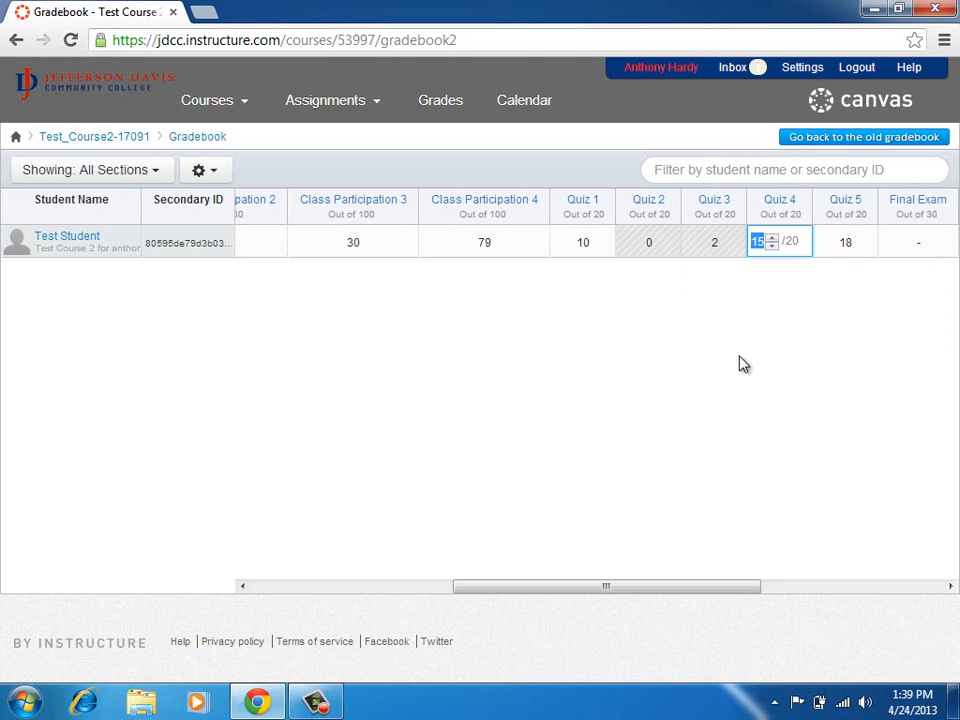
drag(712, 586, 828, 598)
click(645, 246)
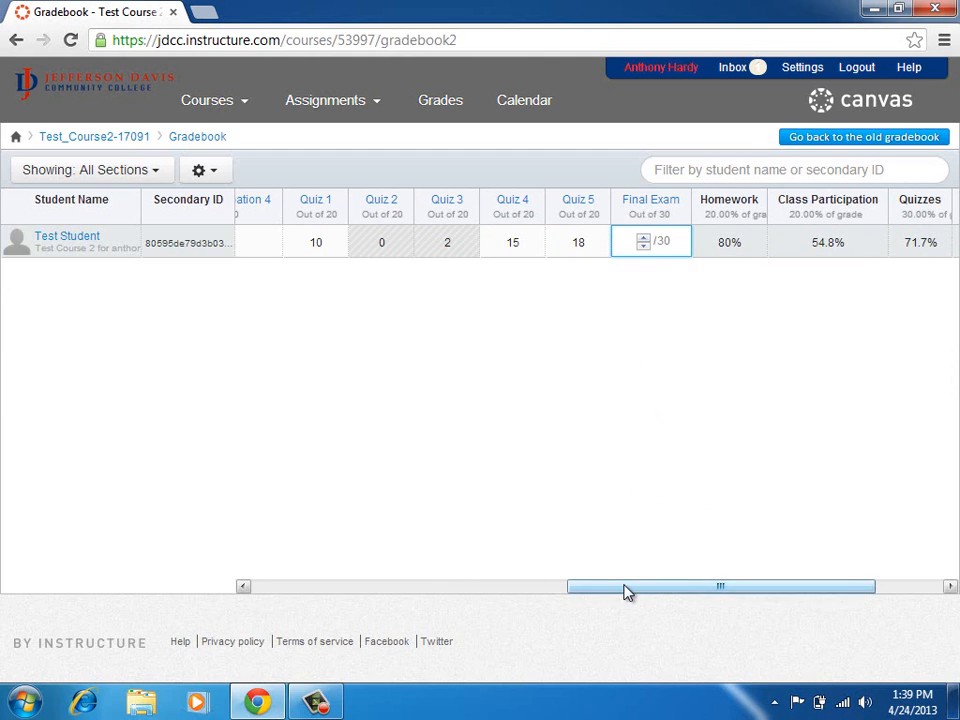
drag(626, 591, 737, 592)
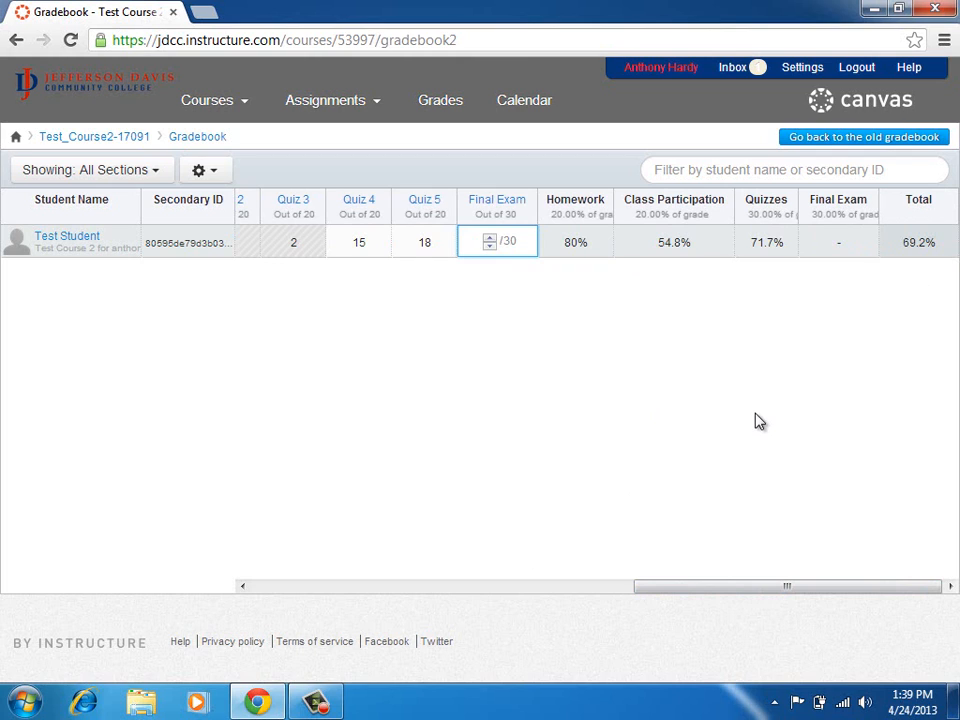
click(289, 586)
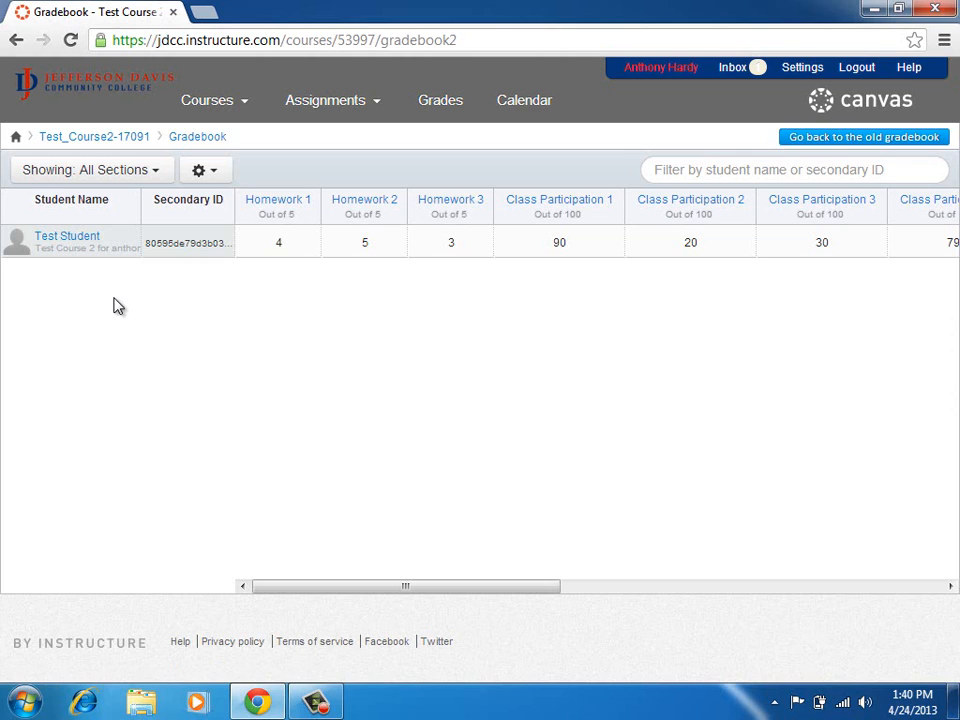
click(157, 172)
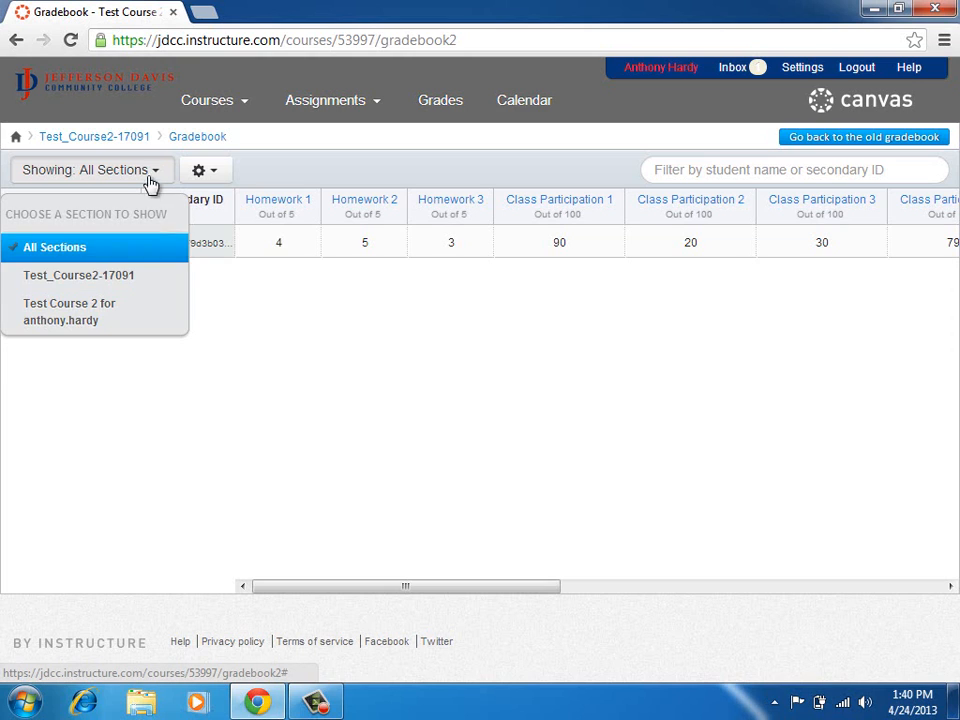
click(226, 311)
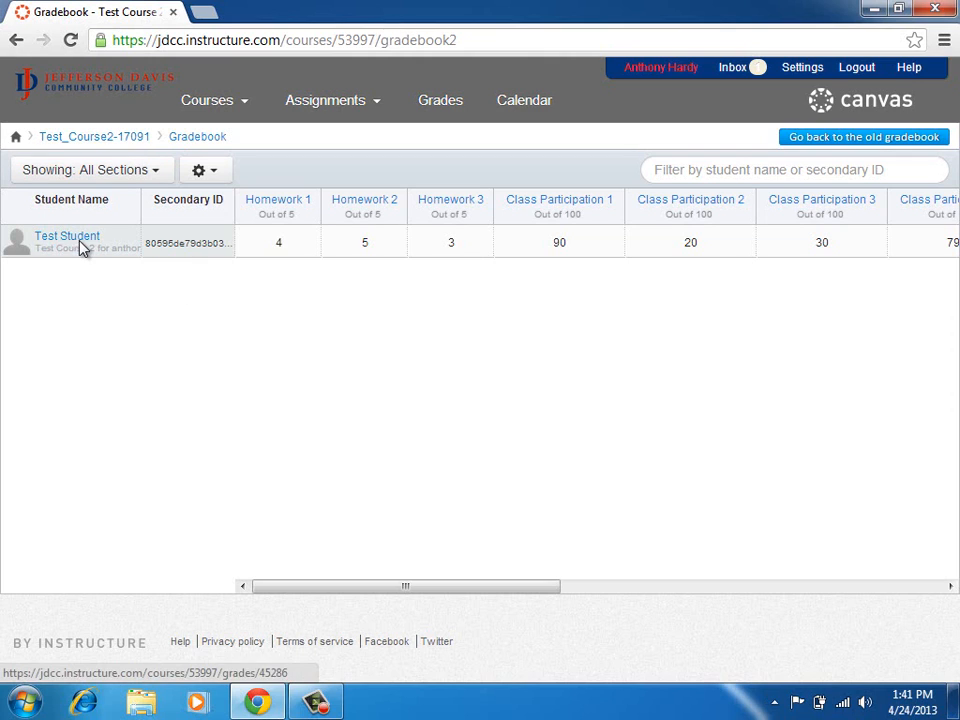
click(121, 146)
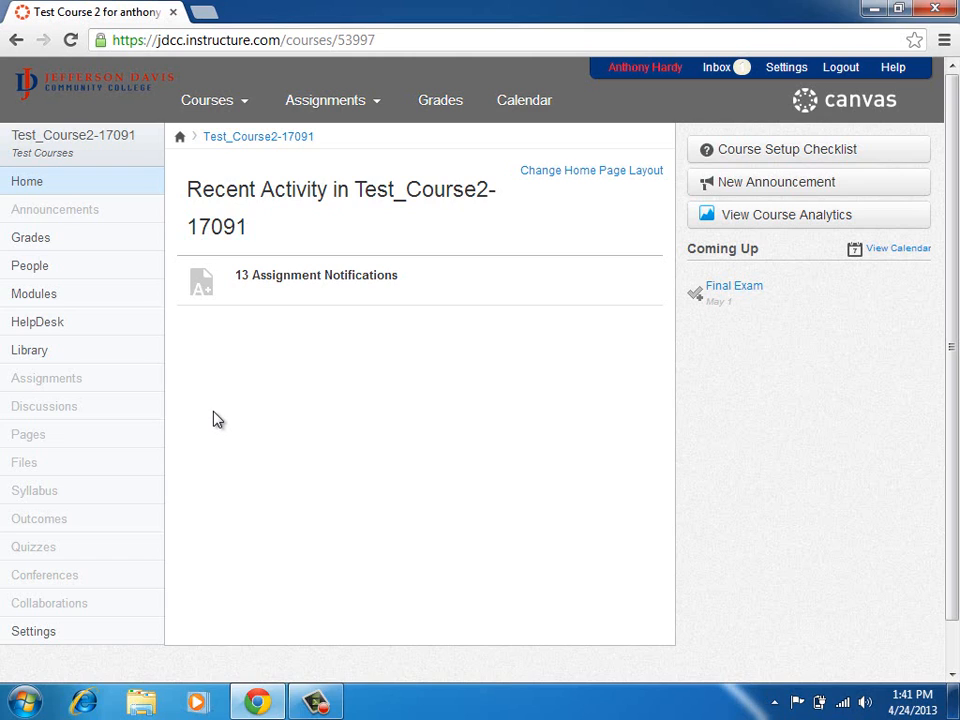
From course Settings, switch to Student View as the test student.
click(47, 638)
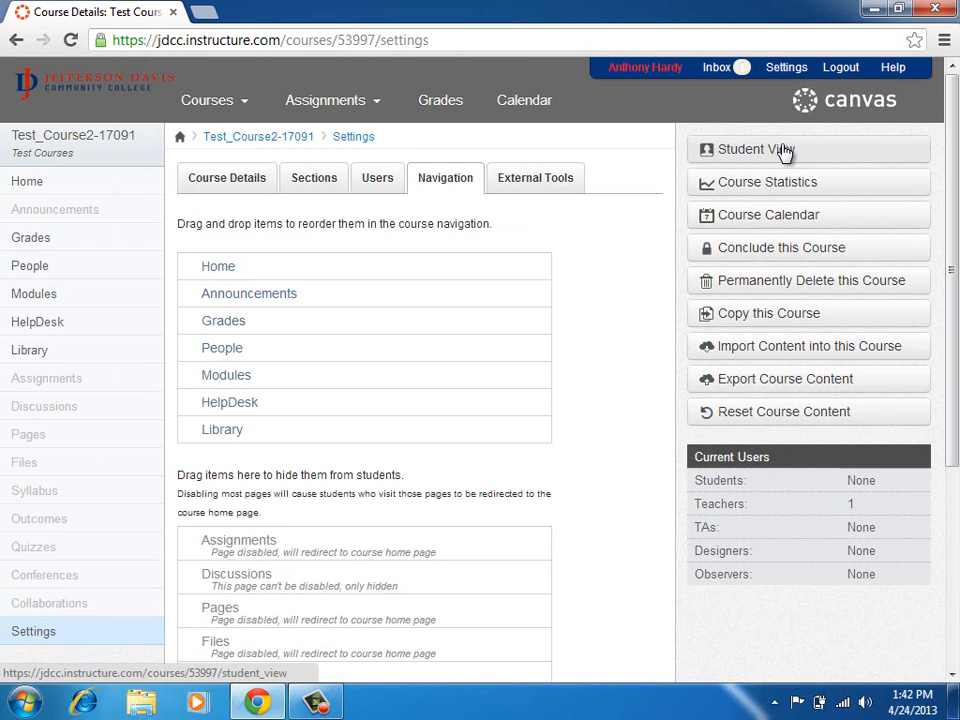
click(785, 150)
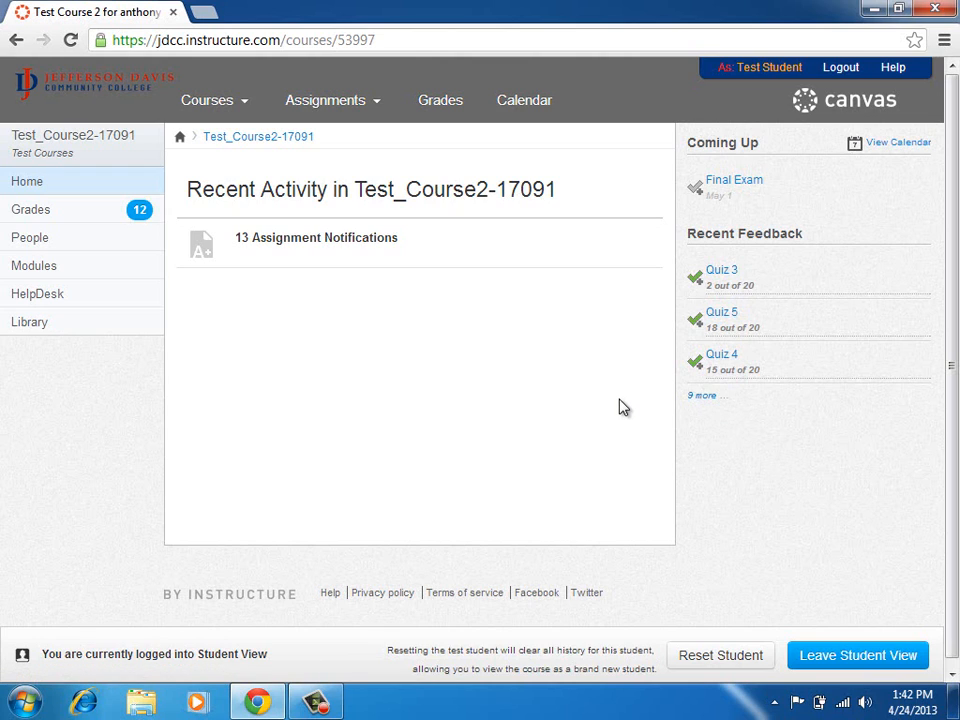
Open the test student's Grades page in Student View.
mouse_move(792, 262)
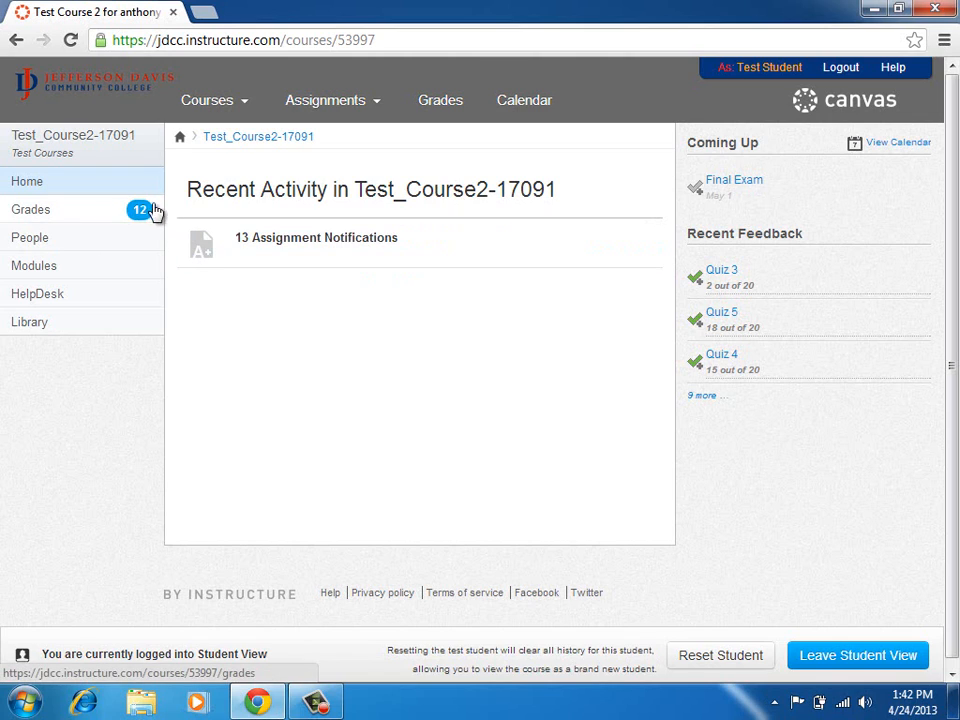
click(88, 218)
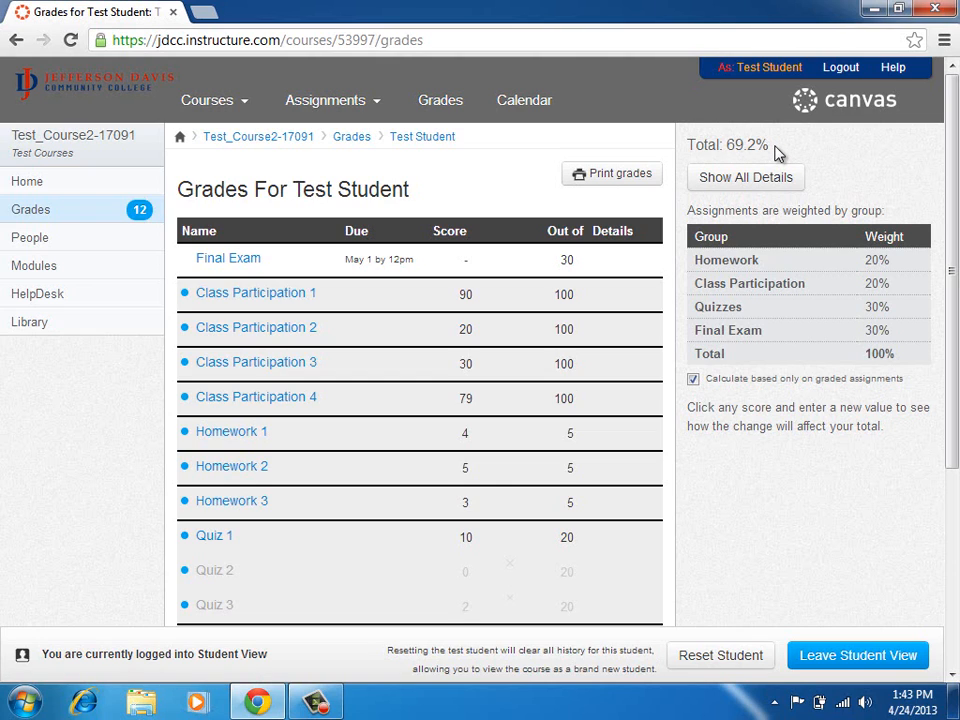
Enter a what-if Final Exam score of 20 and scroll down to the 69.2% total.
click(465, 268)
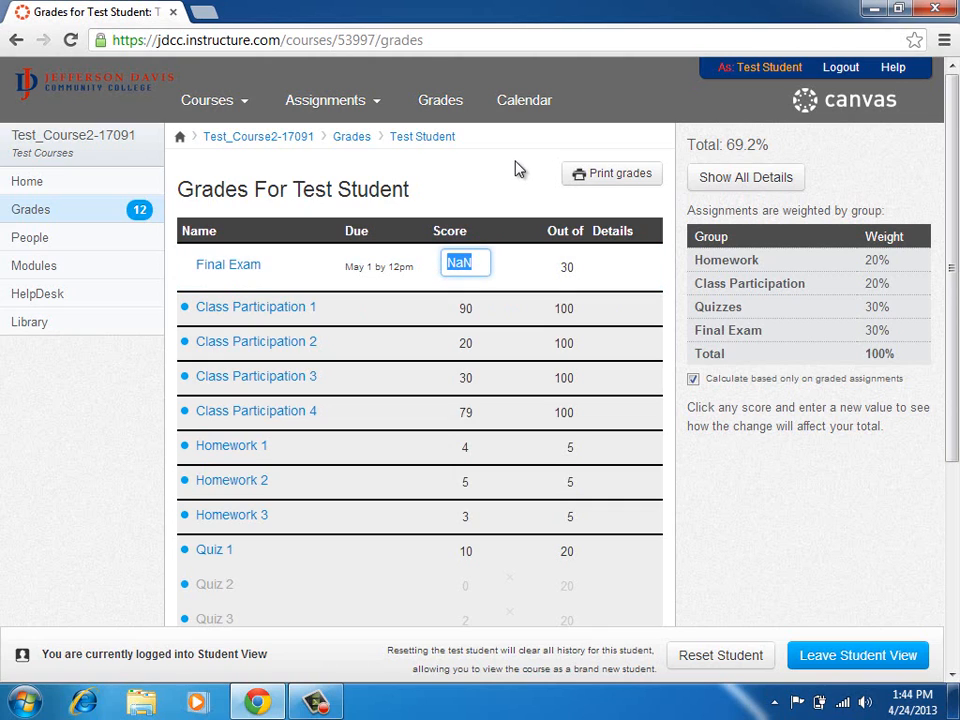
text(20)
key(Return)
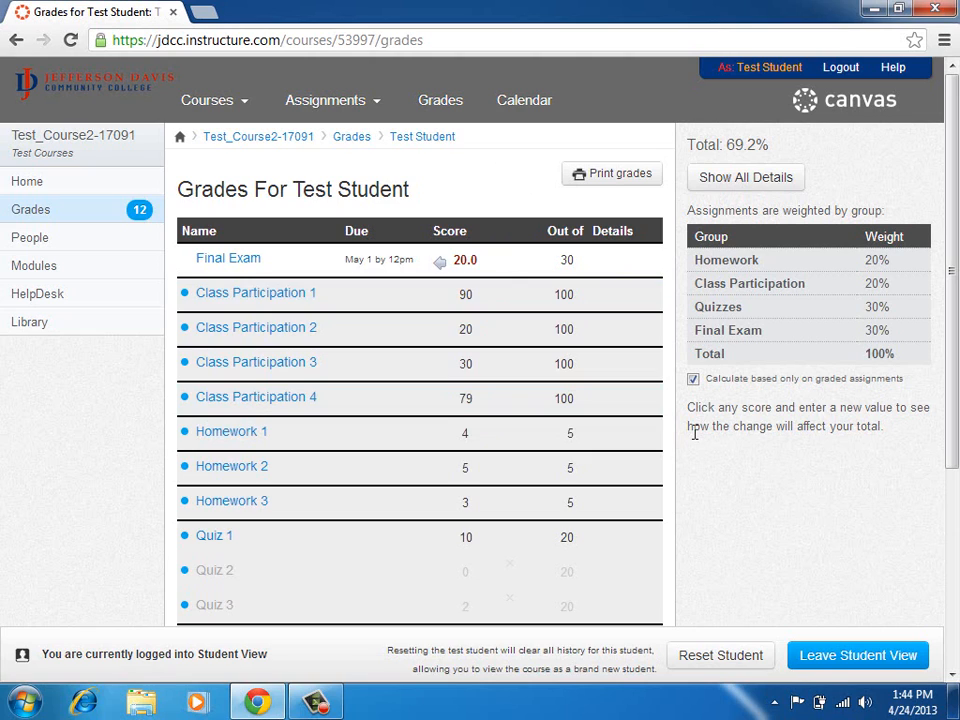
scroll(698, 453, down, 1)
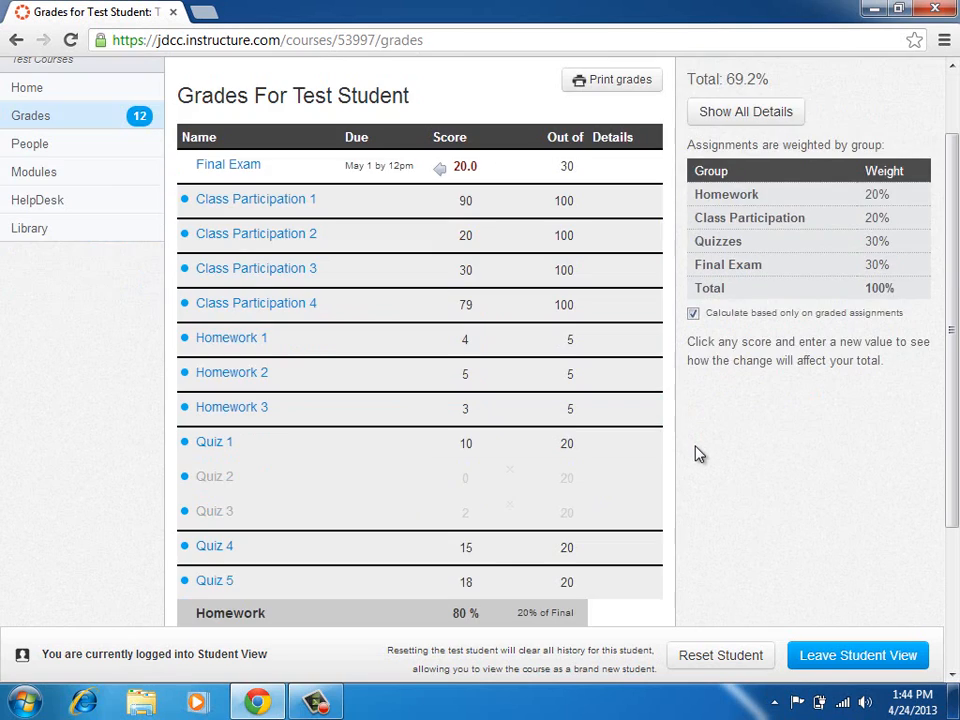
scroll(698, 453, down, 1)
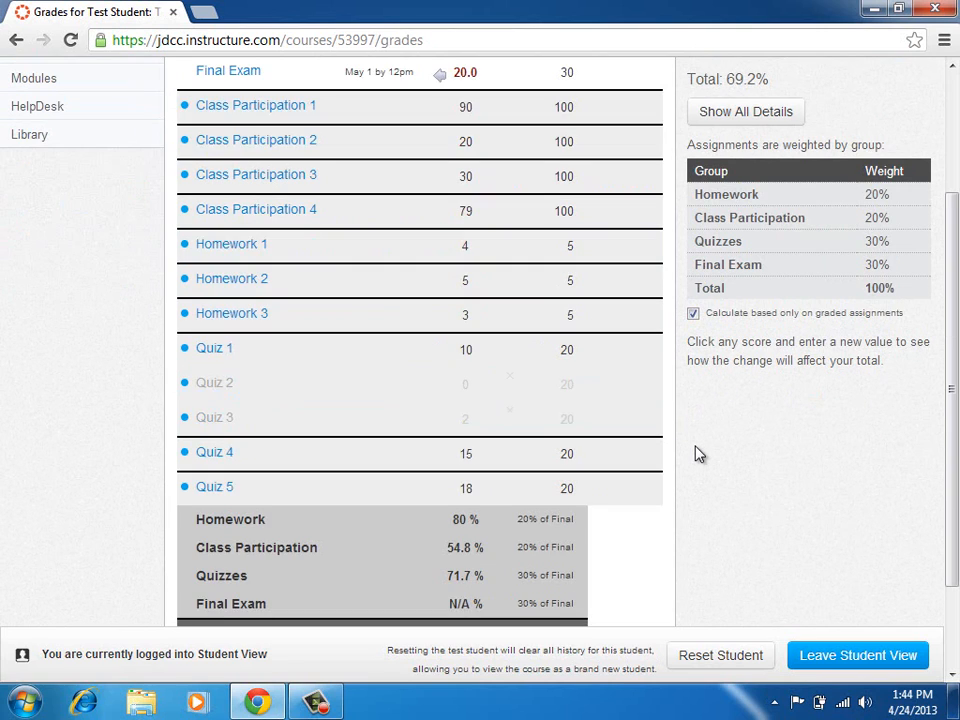
scroll(698, 454, down, 1)
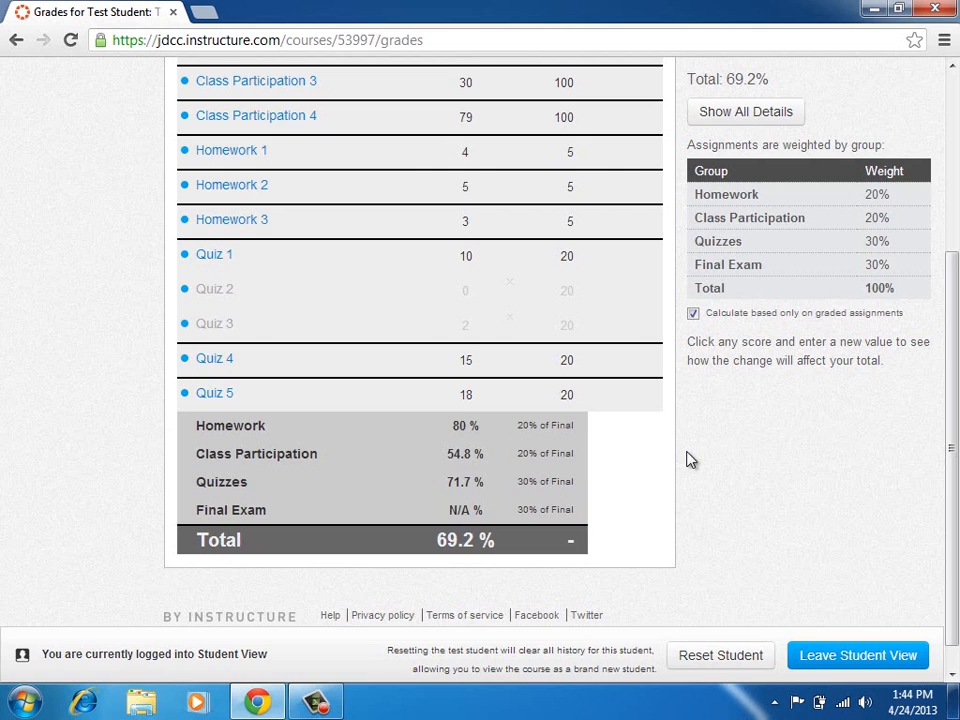
Uncheck 'Calculate based only on graded assignments' so the total drops to 48.5%.
click(744, 320)
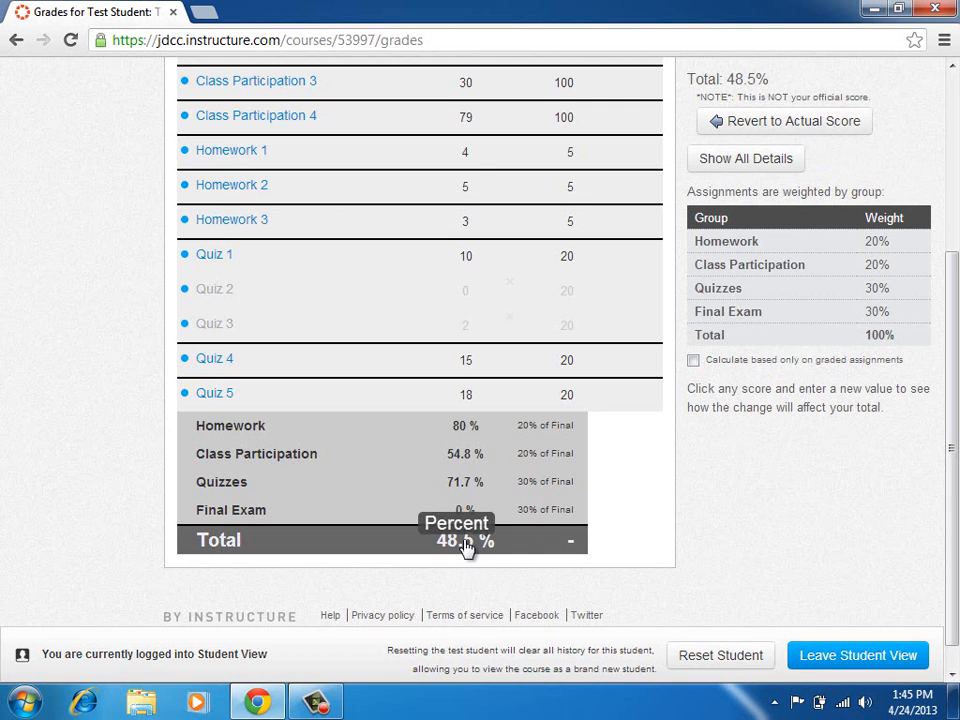
scroll(676, 450, up, 3)
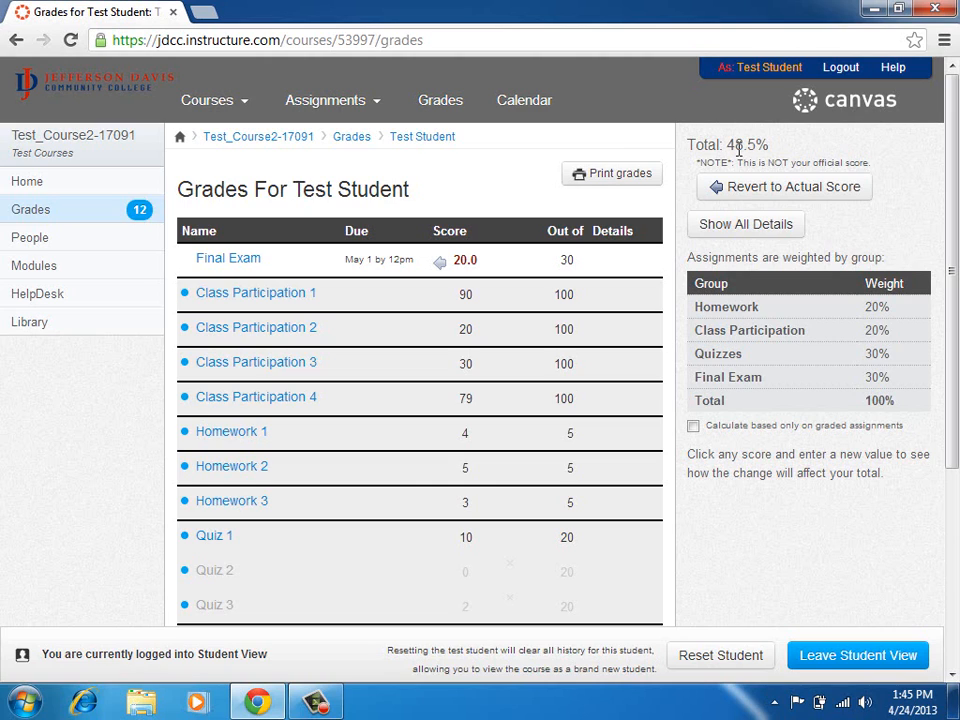
click(466, 408)
text(100)
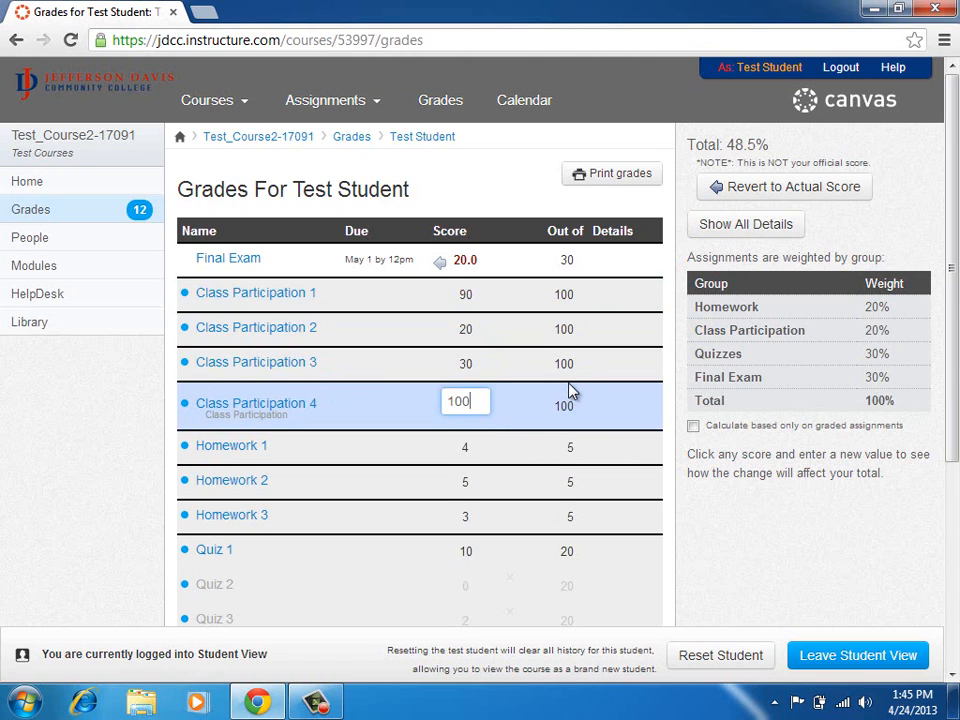
key(Return)
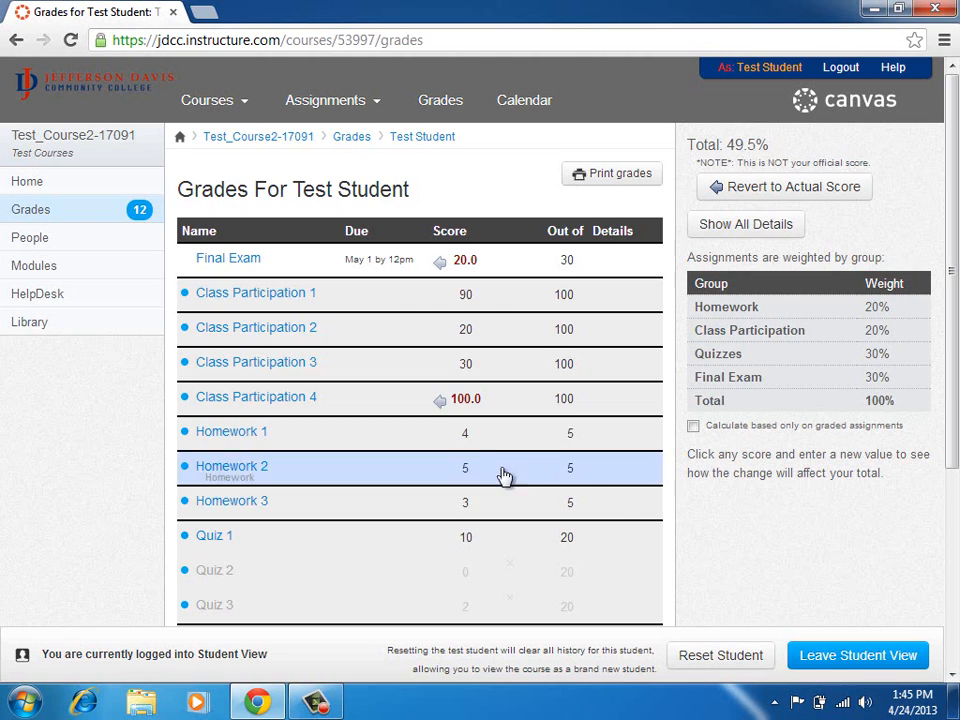
click(465, 538)
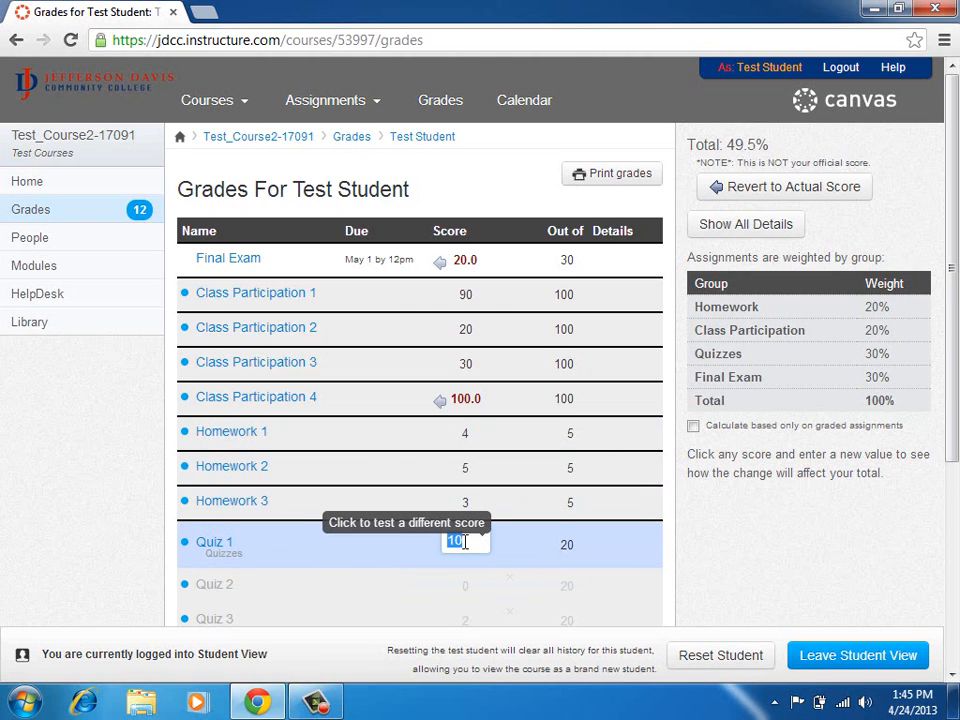
text(20)
key(Return)
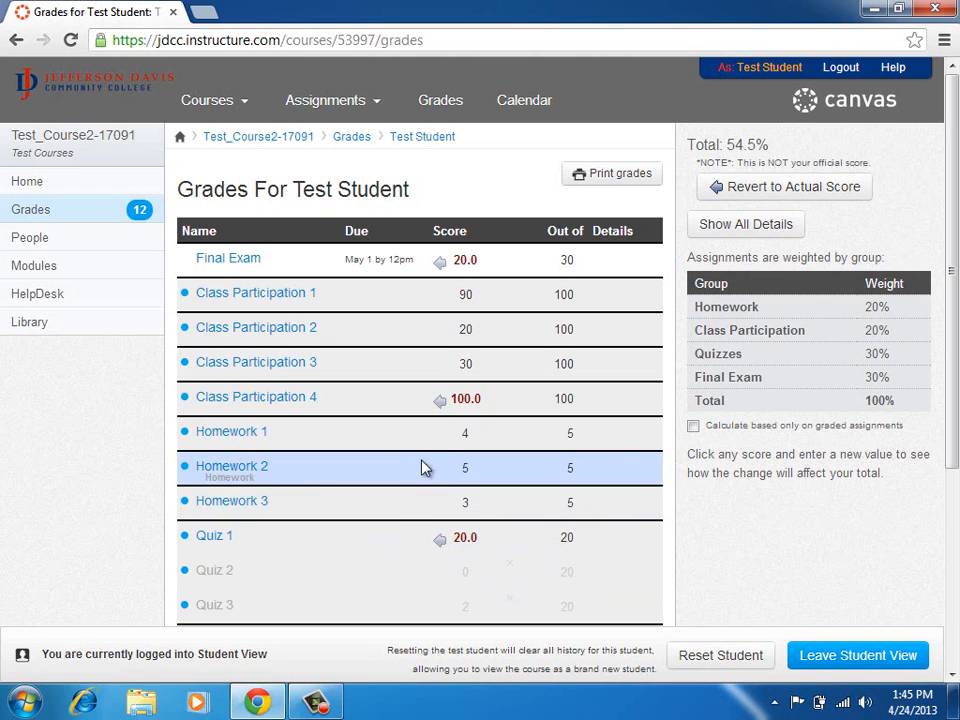
click(440, 404)
click(440, 540)
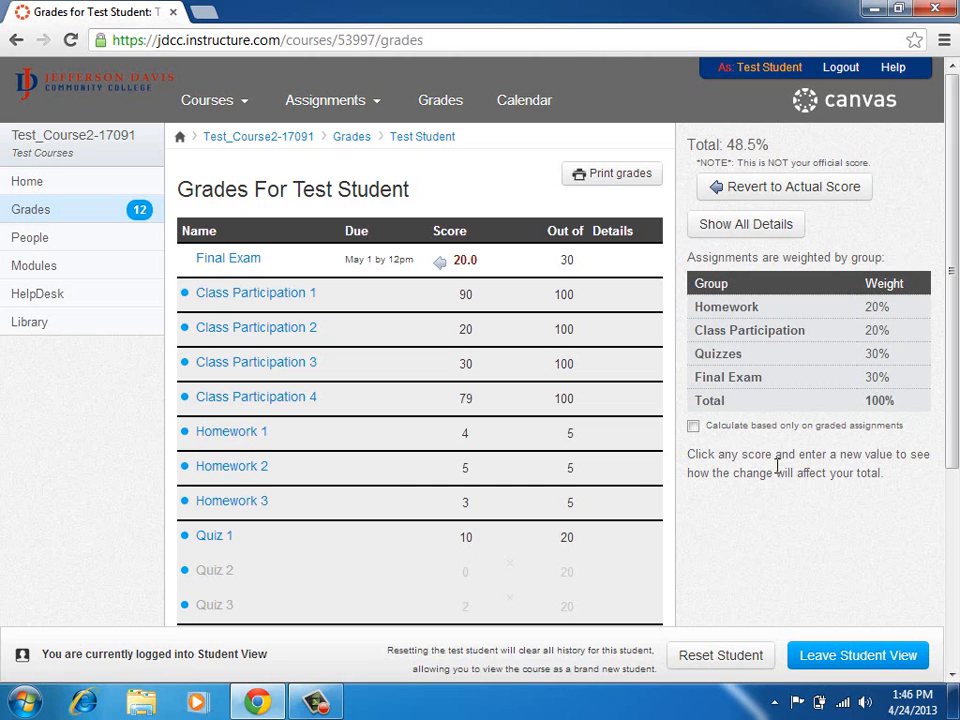
Set the Final Exam what-if score to 25, then change it to 30.
click(475, 262)
text(25)
key(Return)
scroll(727, 466, down, 3)
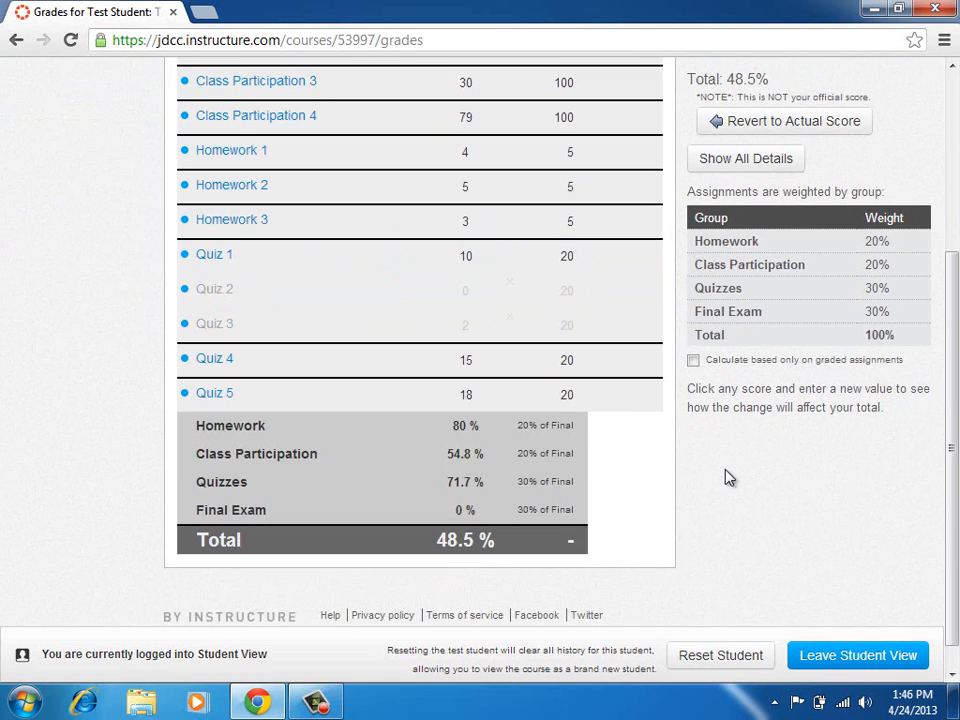
scroll(727, 466, up, 3)
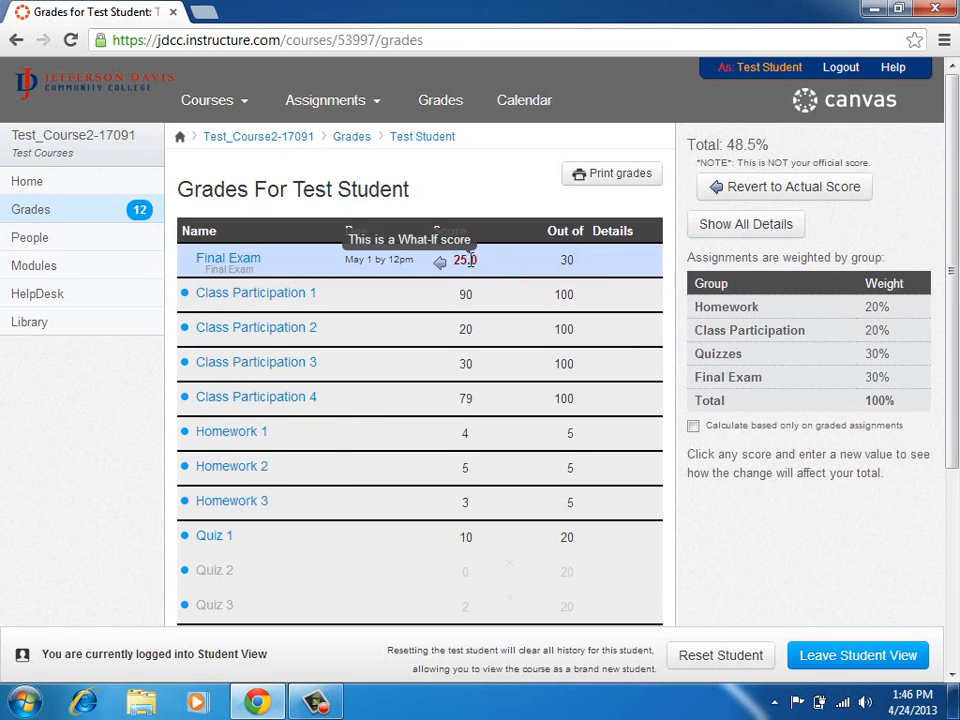
click(468, 261)
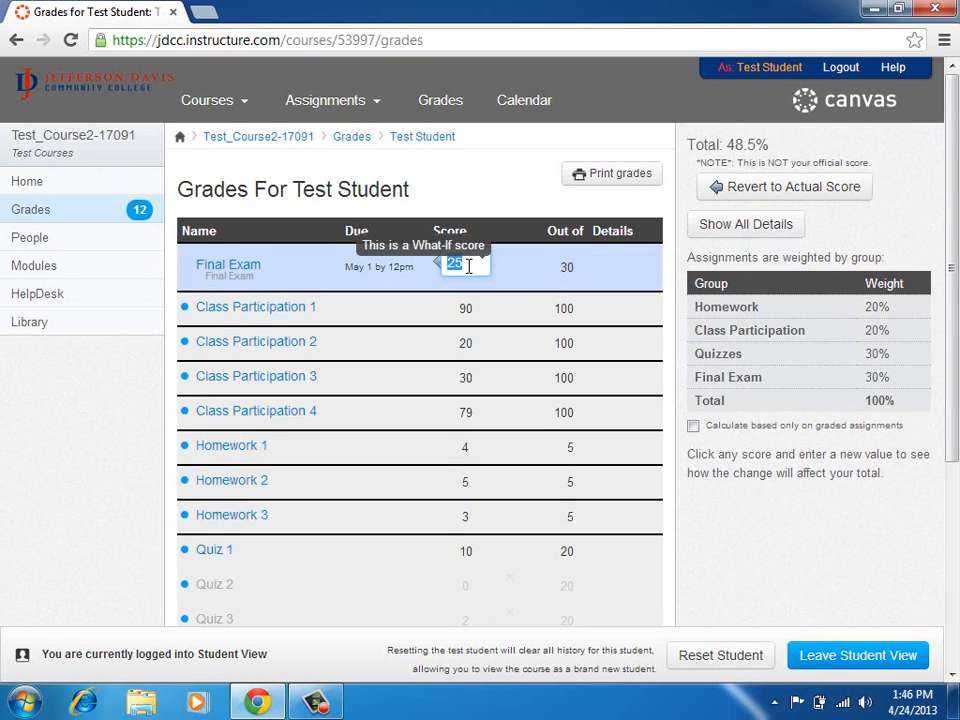
text(30)
key(Return)
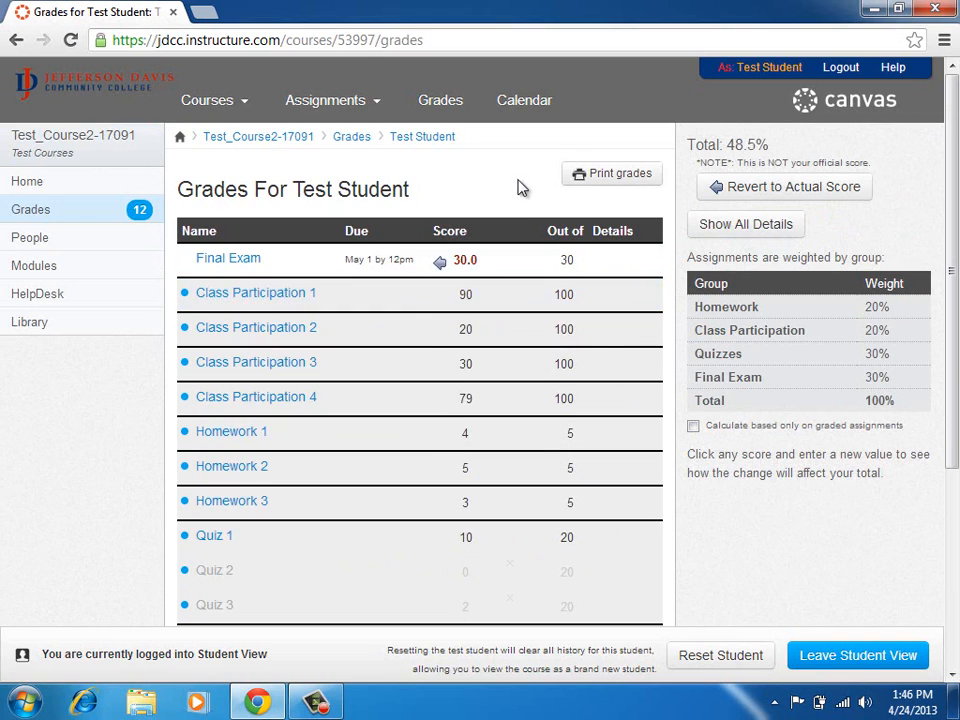
Toggle 'Calculate based only on graded assignments' off and on, leaving it checked at 69.2%.
click(471, 328)
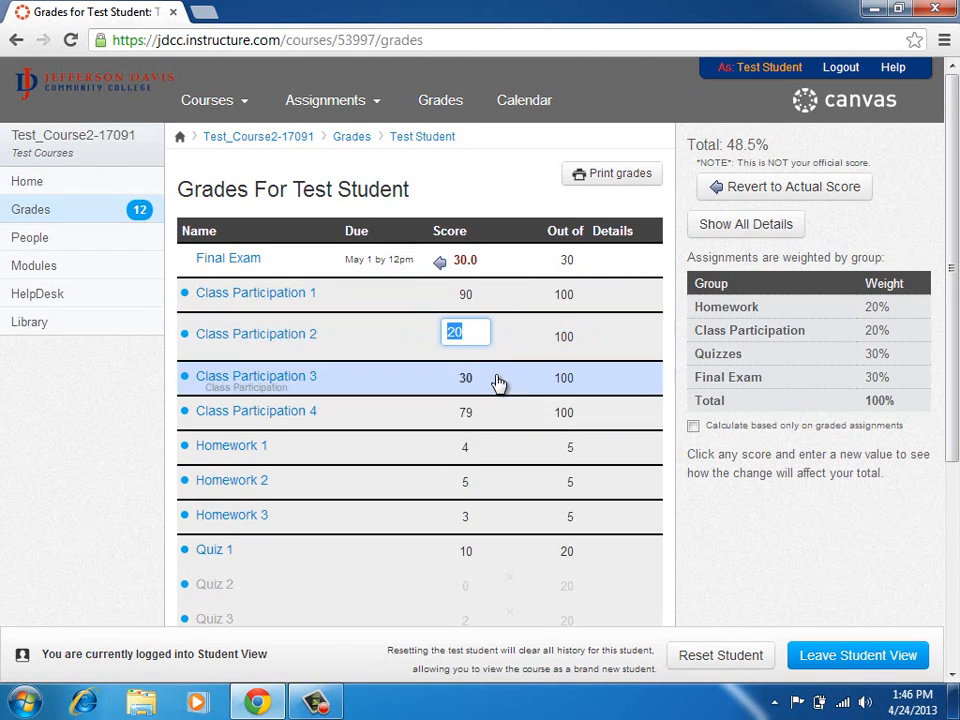
key(Return)
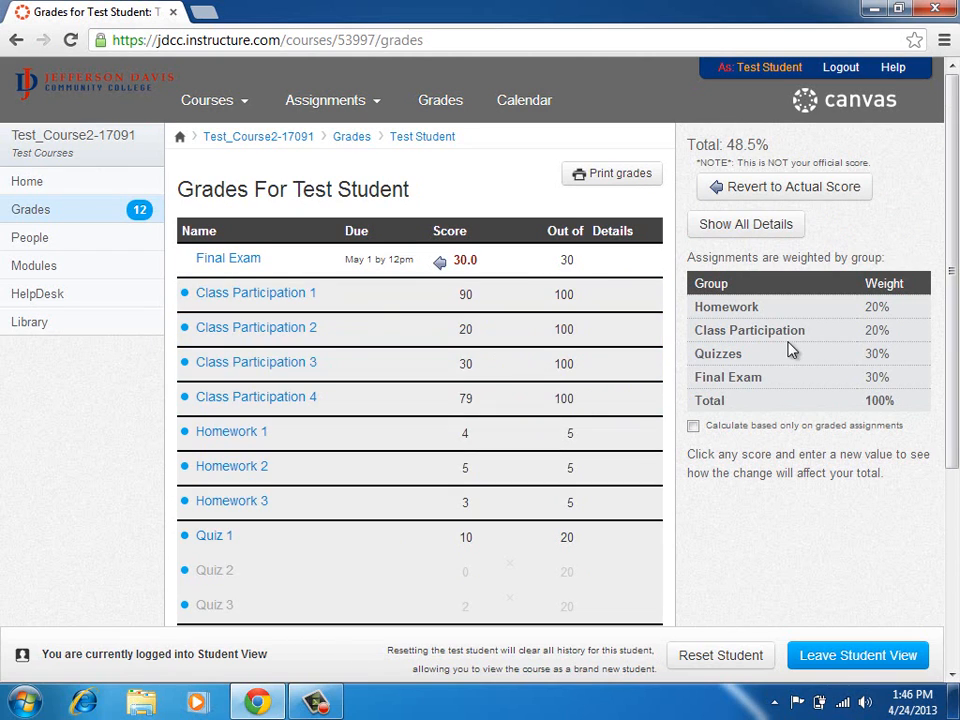
click(693, 427)
click(694, 430)
click(694, 430)
scroll(779, 463, down, 3)
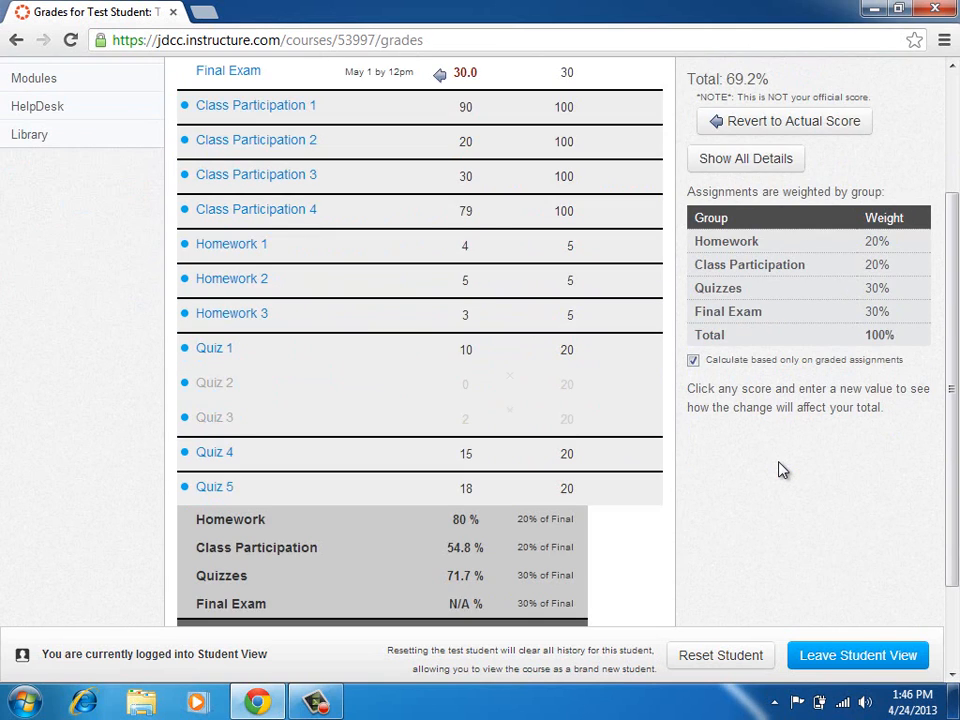
scroll(783, 470, down, 2)
click(693, 360)
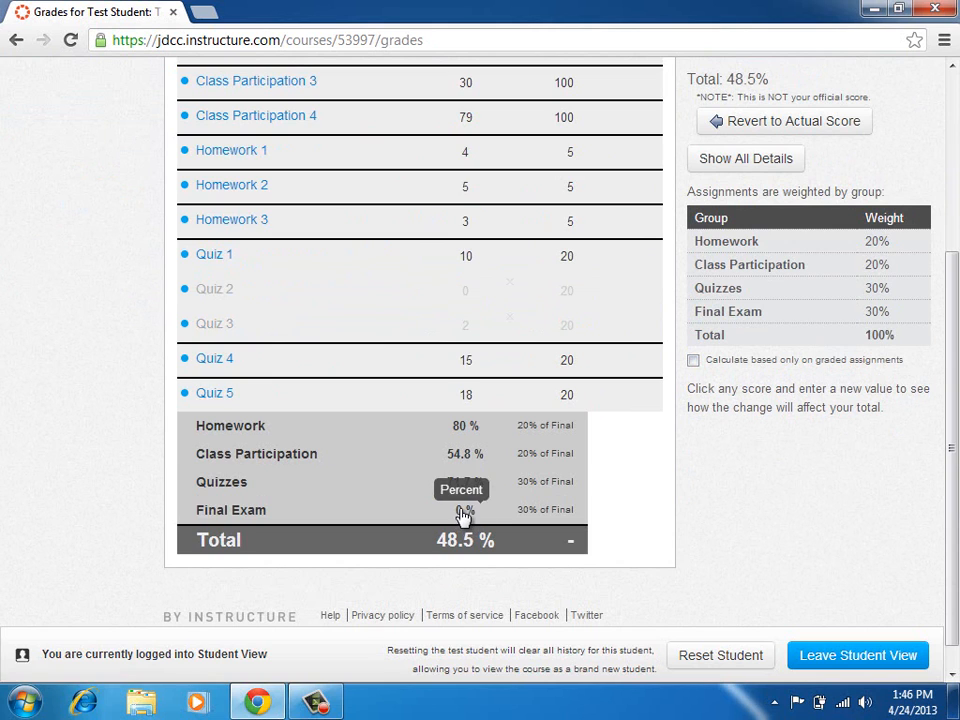
scroll(780, 507, up, 5)
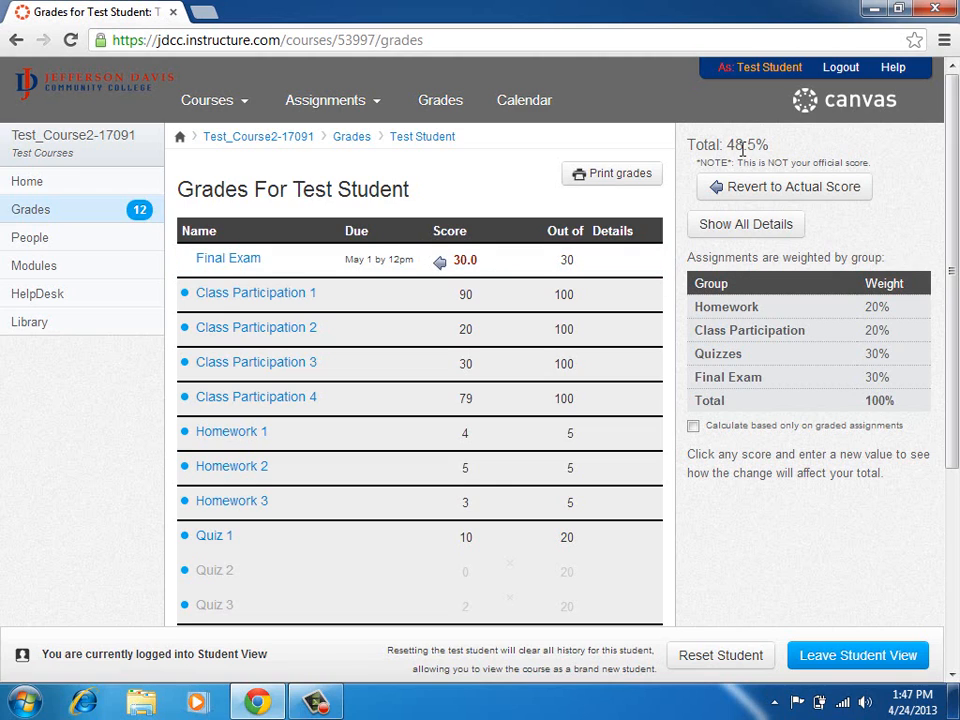
click(694, 428)
scroll(668, 362, down, 3)
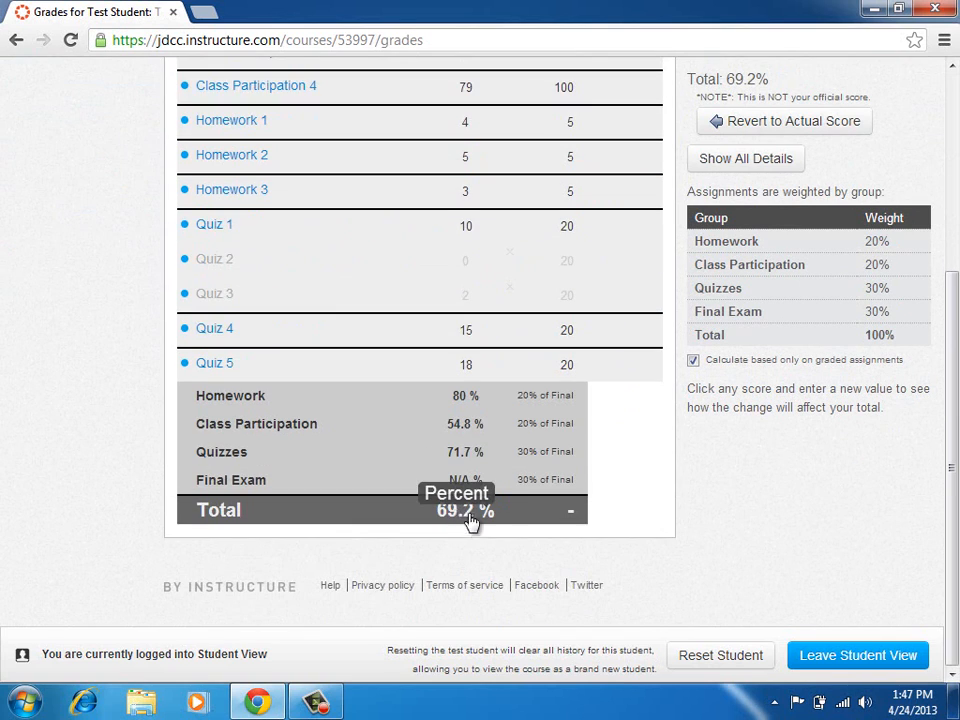
Leave Student View to return to the teacher view.
scroll(471, 522, up, 3)
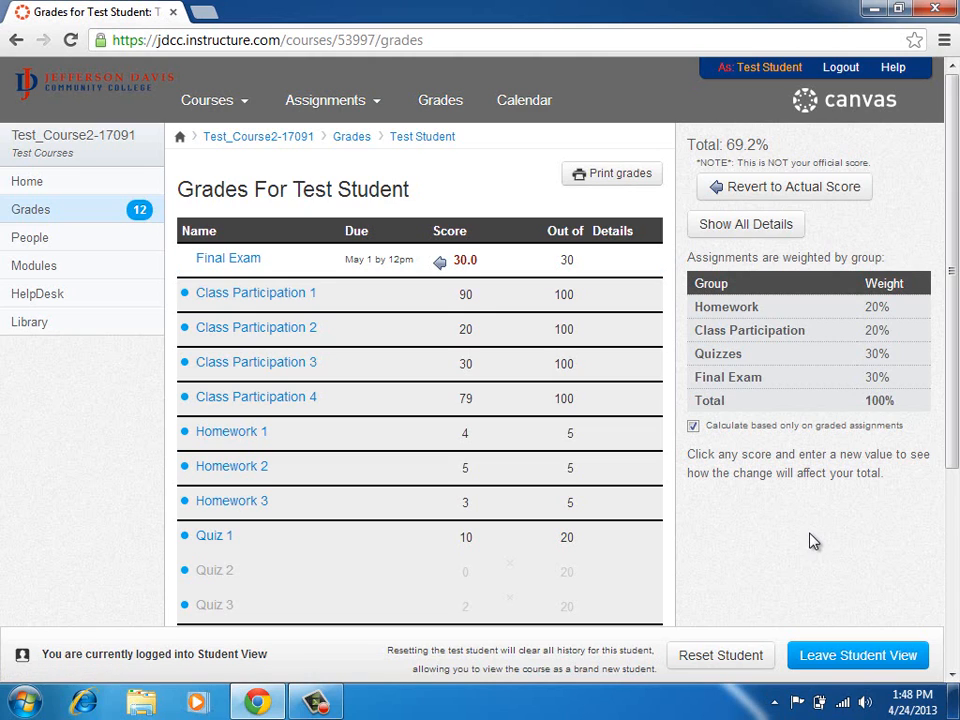
click(855, 657)
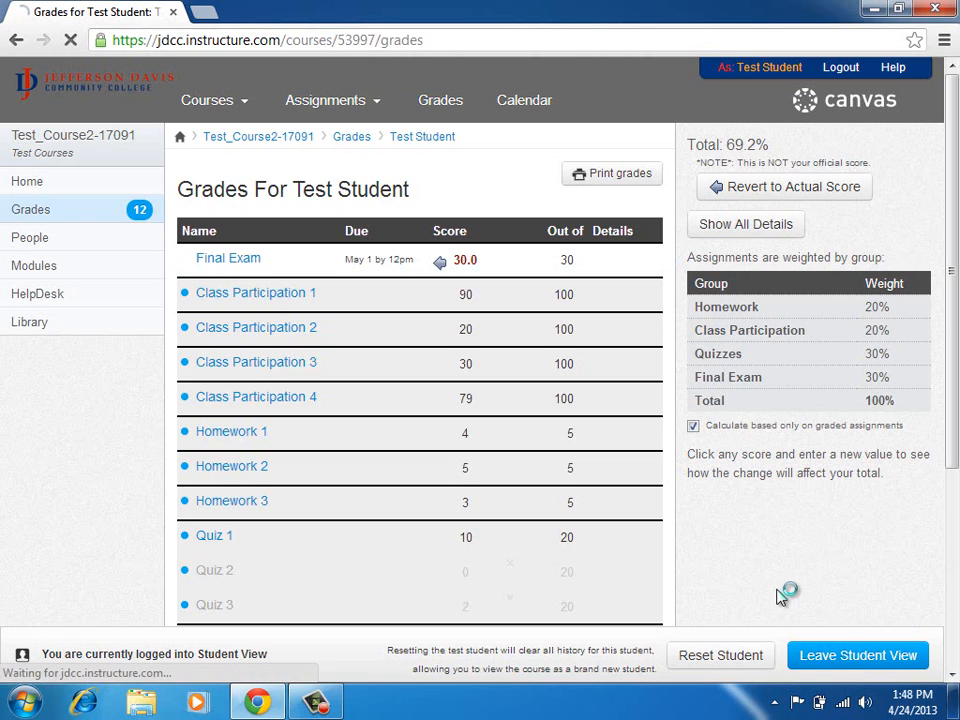